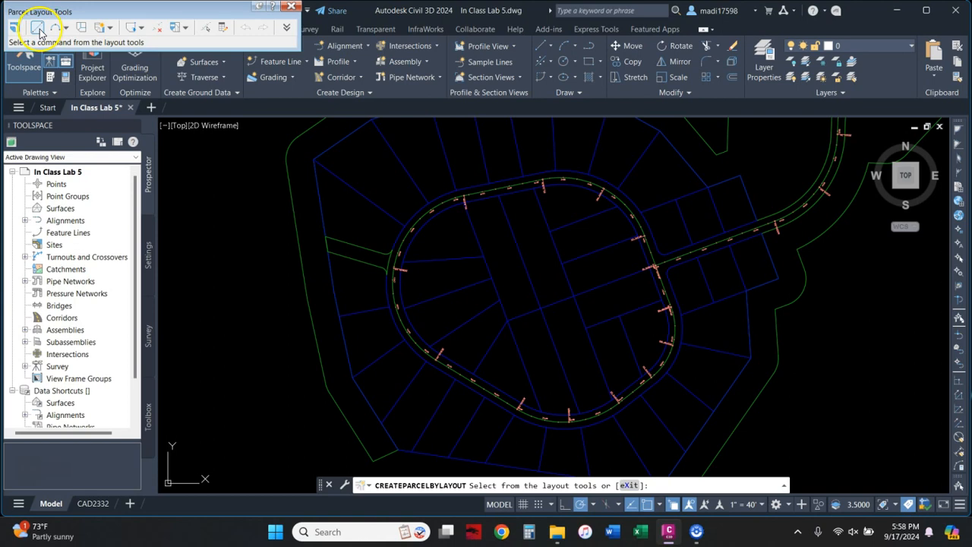
Step: Start a fixed-line parcel layout in Site 1 with the Property parcel style and no automatic segment labels
click(67, 28)
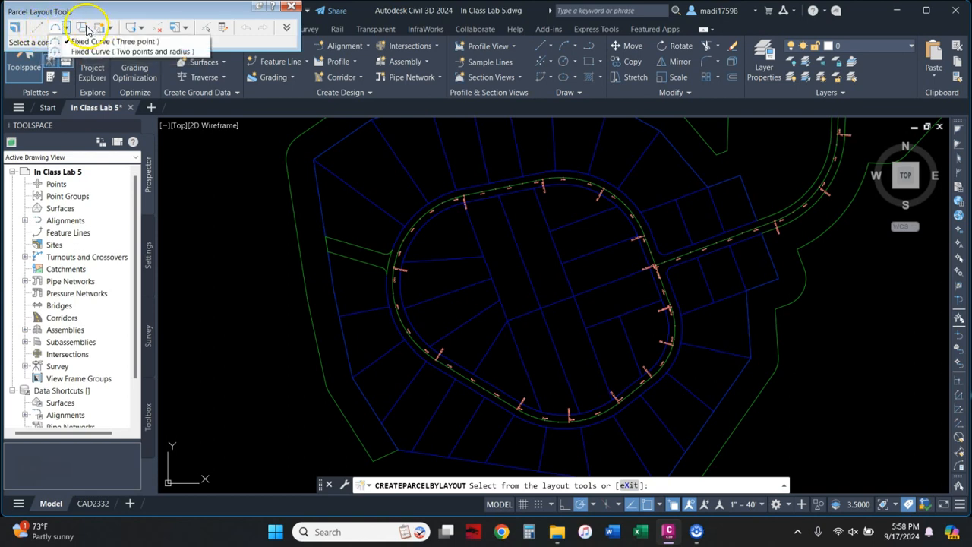
click(82, 28)
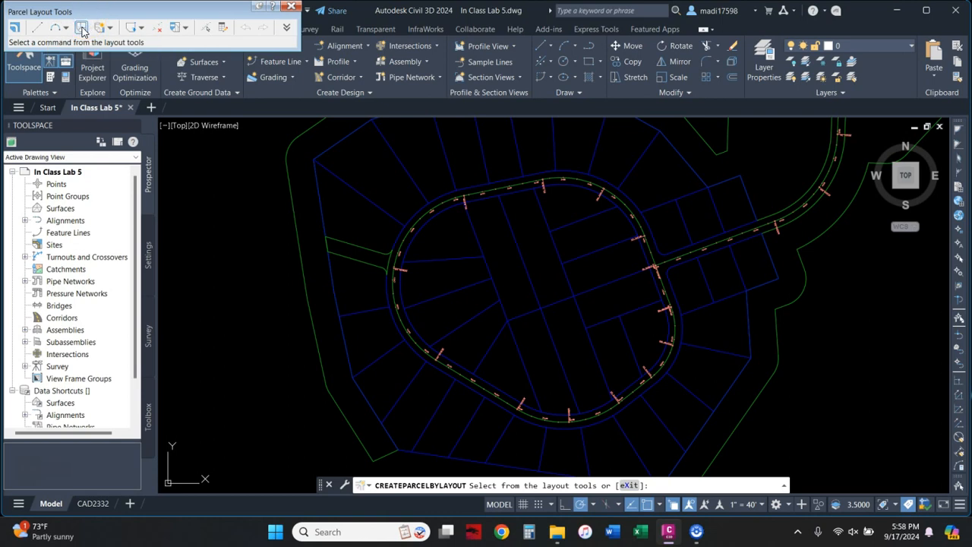
click(37, 31)
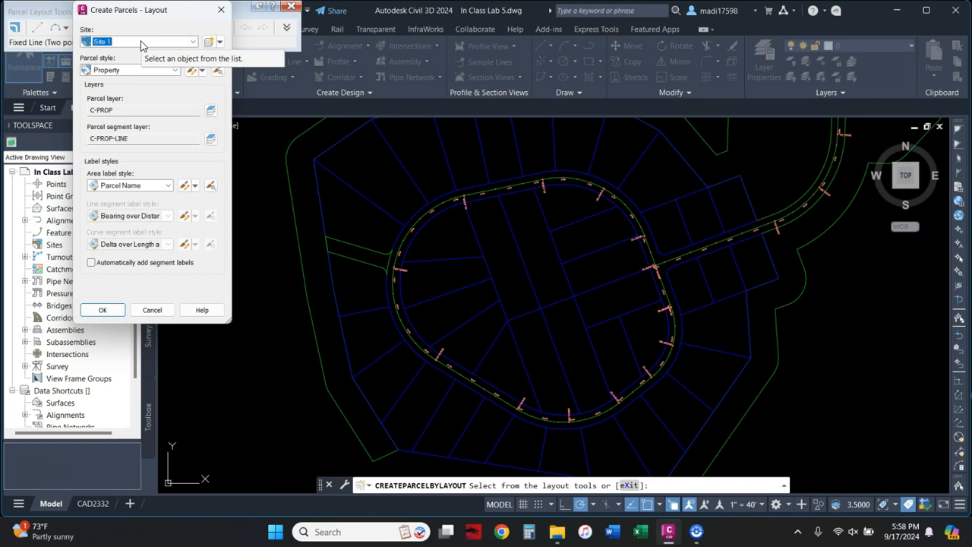
click(156, 44)
click(155, 44)
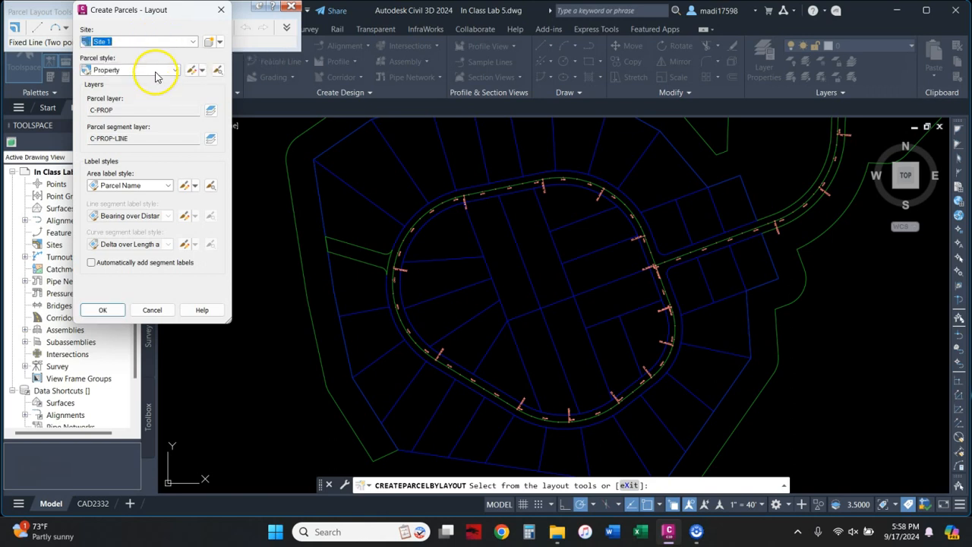
click(156, 70)
click(155, 71)
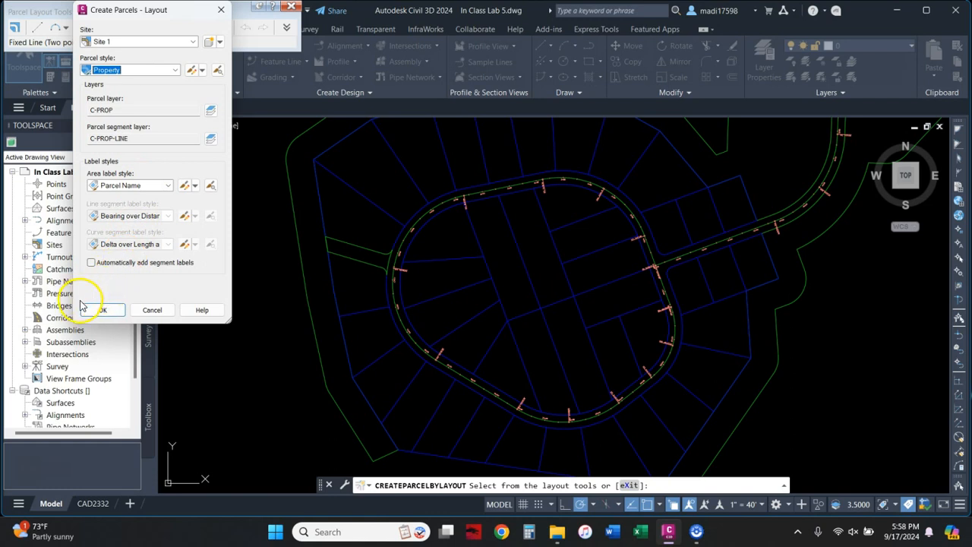
click(91, 264)
click(91, 263)
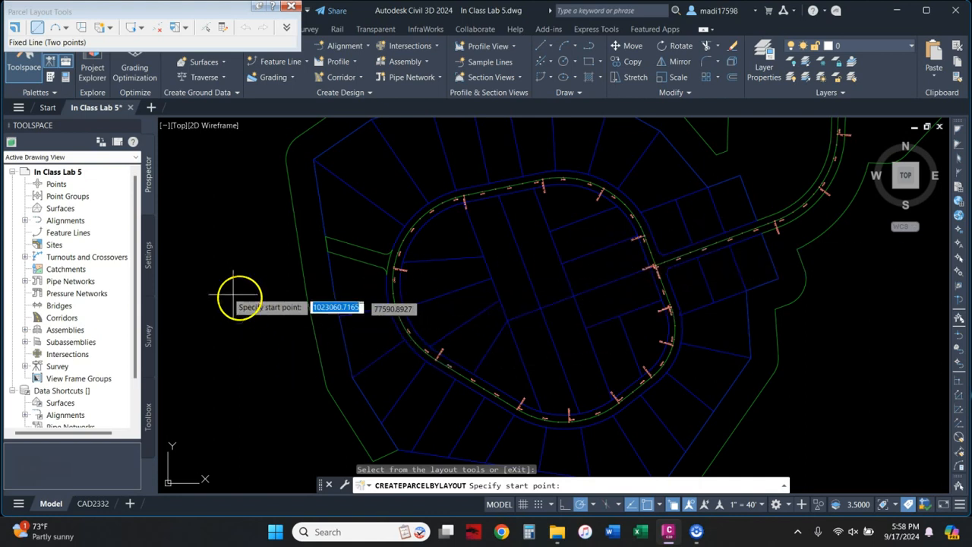
Step: Draw the west, south and east sides of a practice square parcel west of the subdivision, with the east side about 283 units long
click(193, 216)
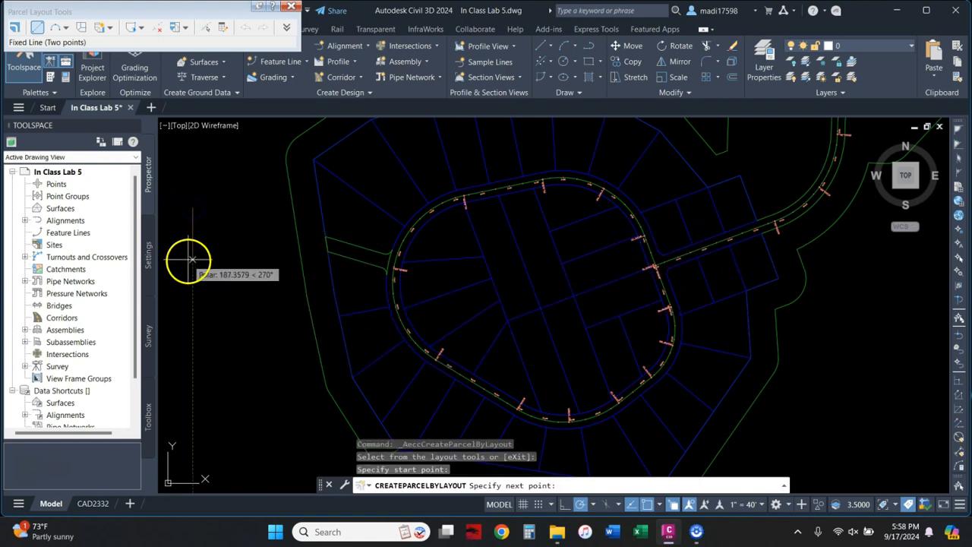
click(192, 282)
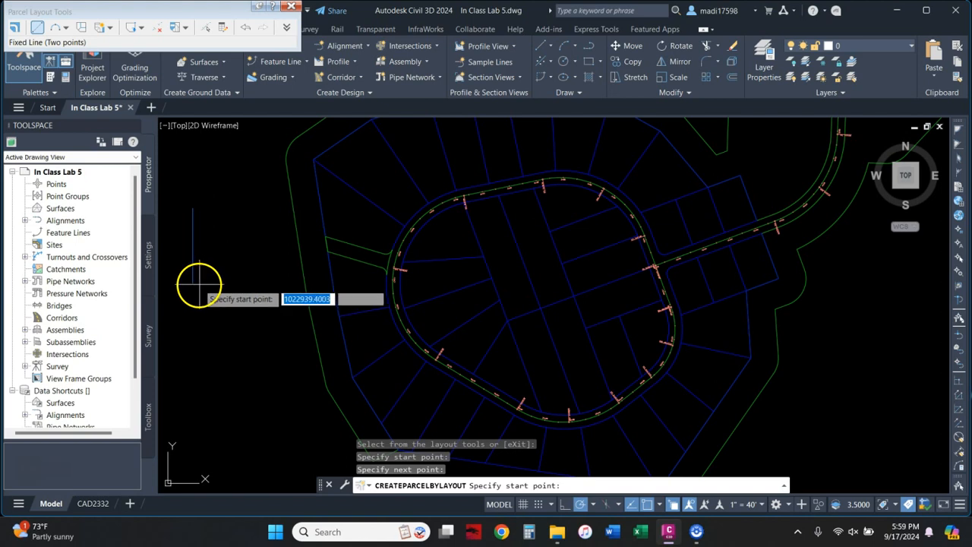
click(191, 283)
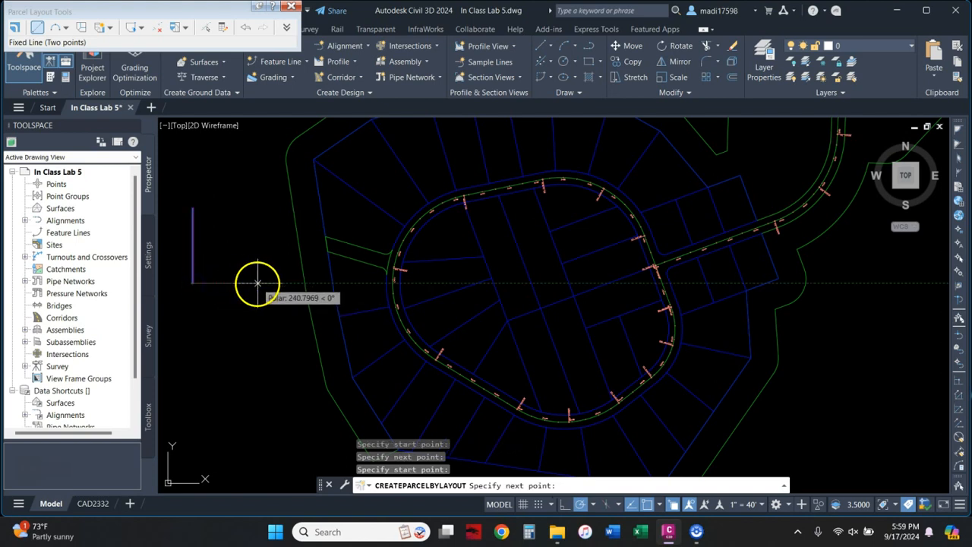
click(262, 283)
click(262, 283)
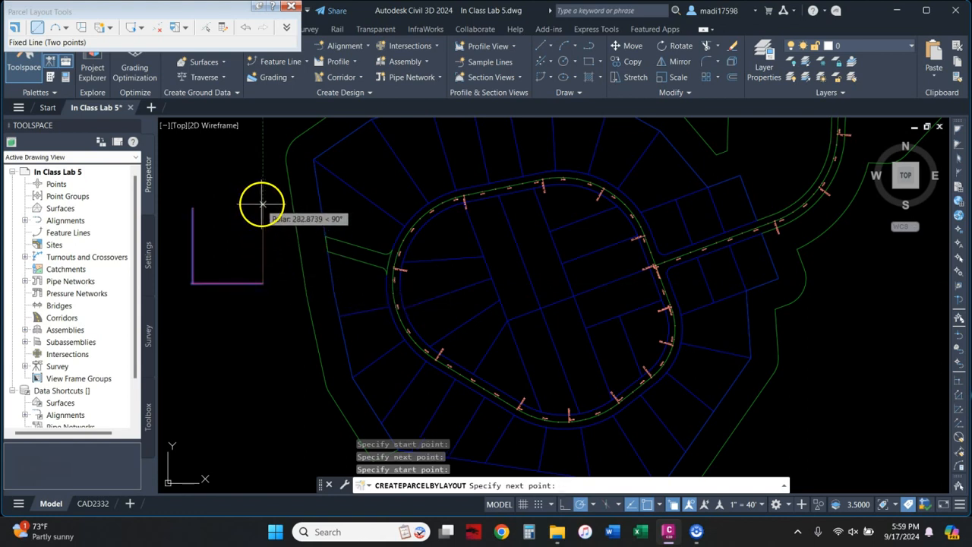
click(262, 204)
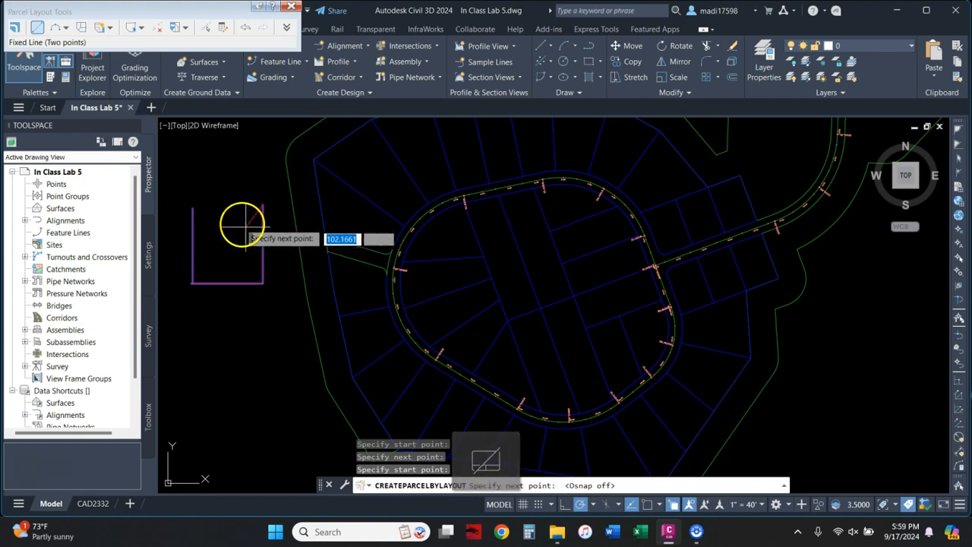
Step: Try to close the practice parcel's north side with an endpoint snap to the west side, and exit the layout
text(end)
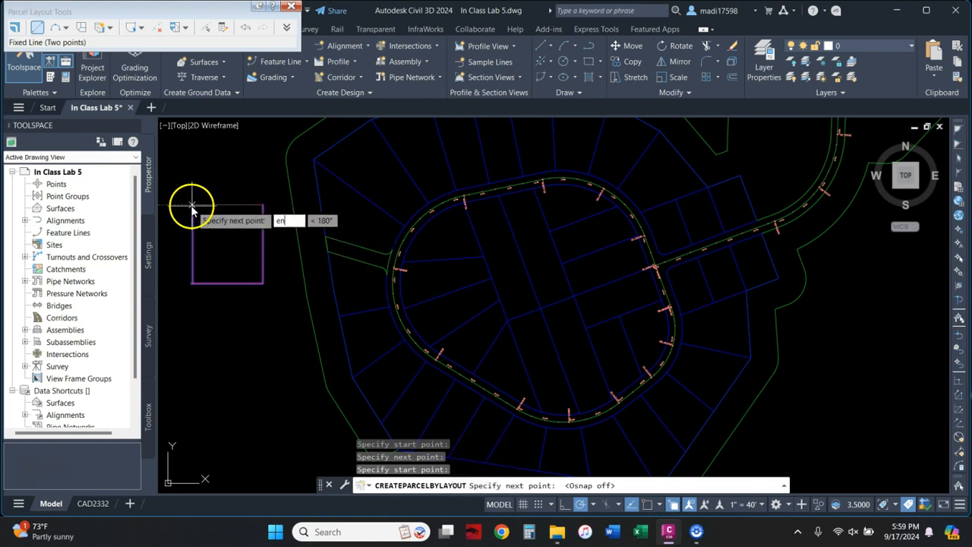
key(Return)
click(192, 212)
key(Escape)
Step: Erase the practice parcel segments west of the subdivision
click(219, 240)
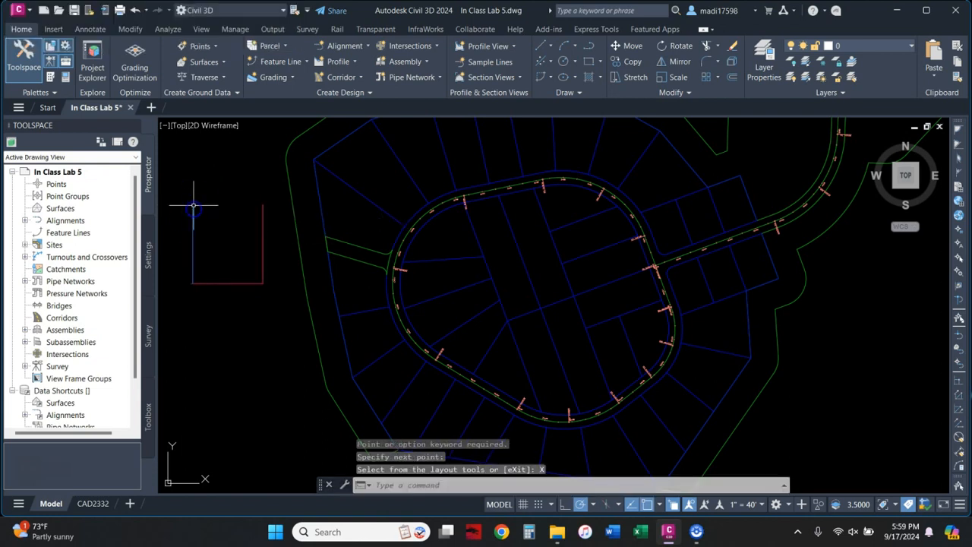
click(211, 283)
key(Delete)
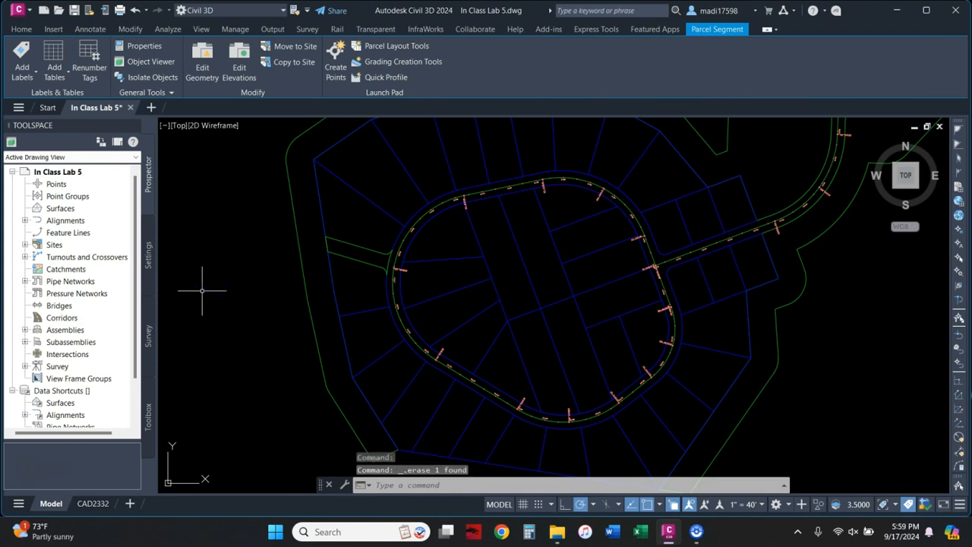
Step: Draw a fixed-line parcel segment in Site 1 along the rear line of the lot just outside the loop road's southwest curve
click(262, 45)
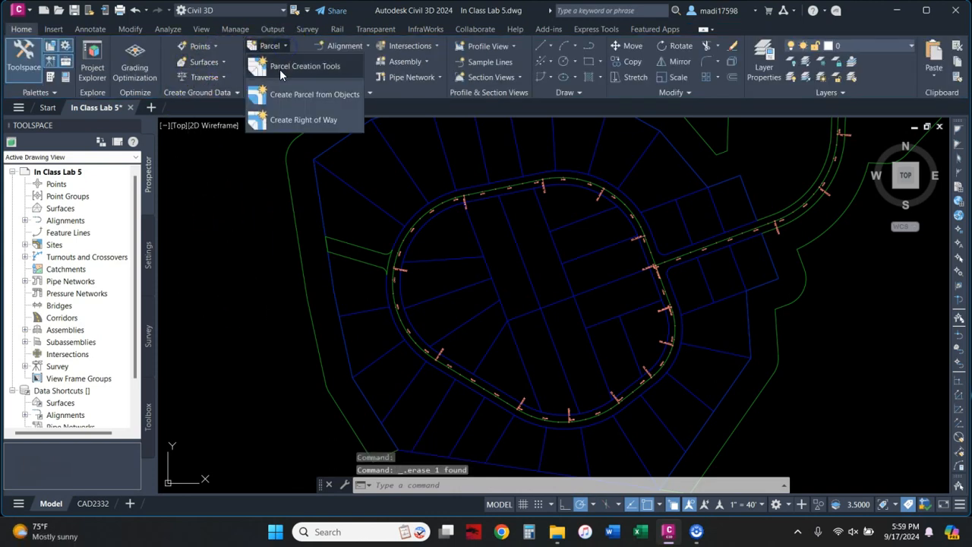
click(279, 69)
click(40, 29)
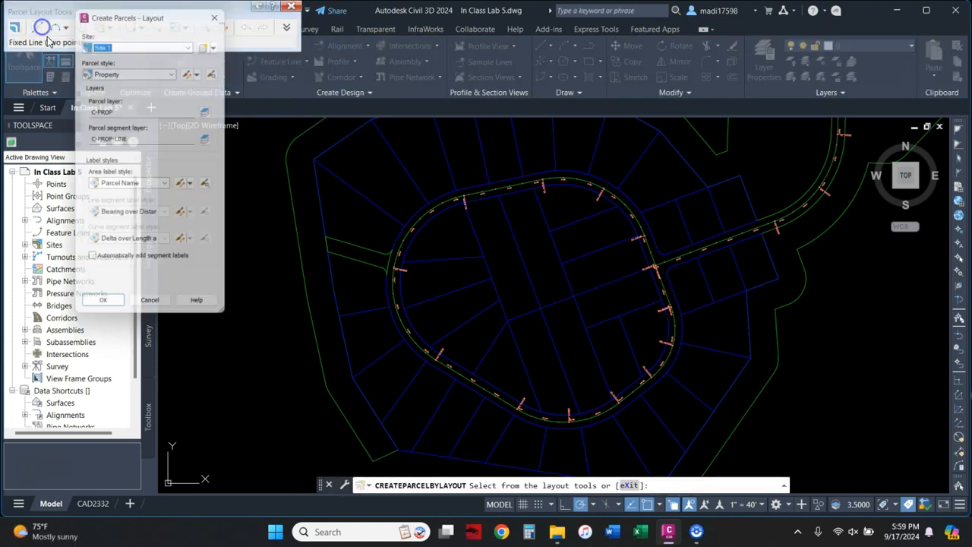
click(114, 307)
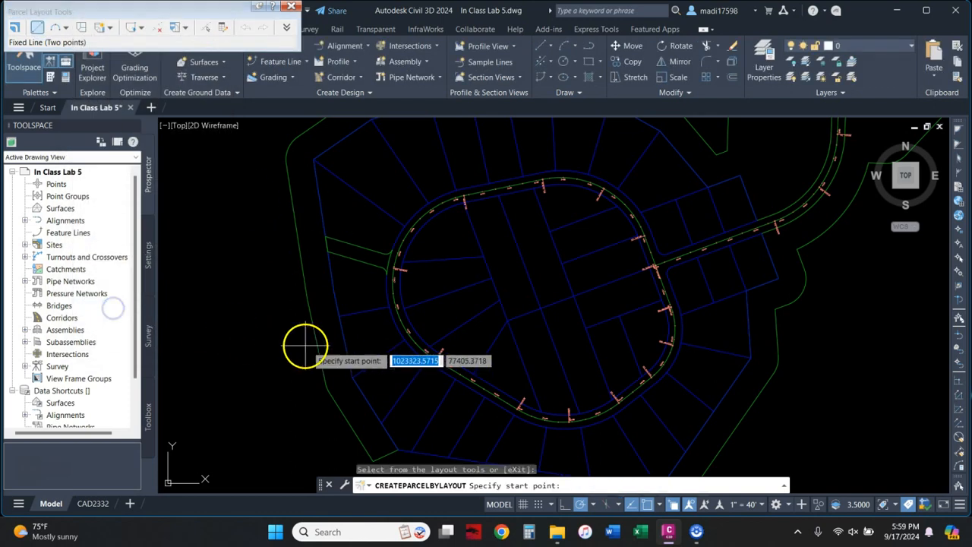
click(339, 315)
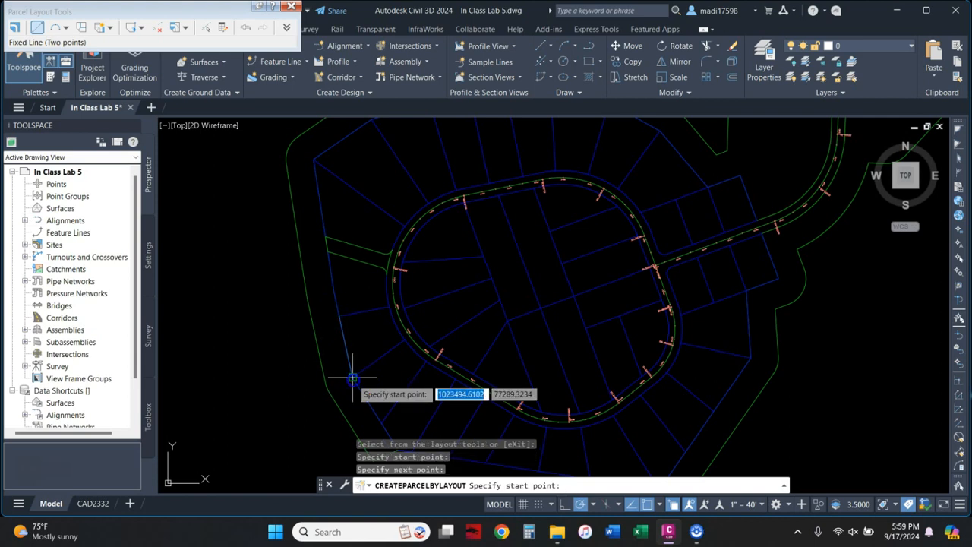
click(352, 378)
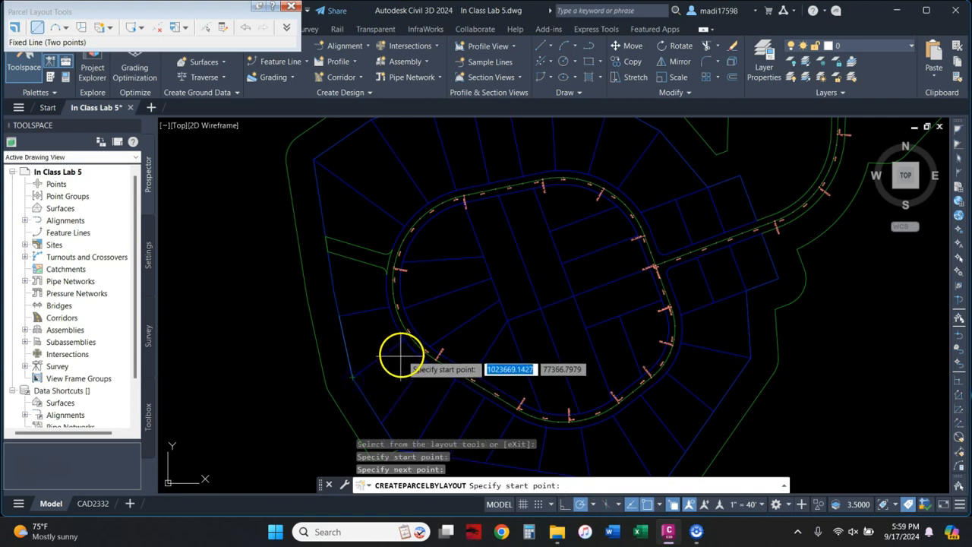
Step: Close the lot with straight segments along its south side, road frontage and north side, and exit the parcel layout
click(350, 376)
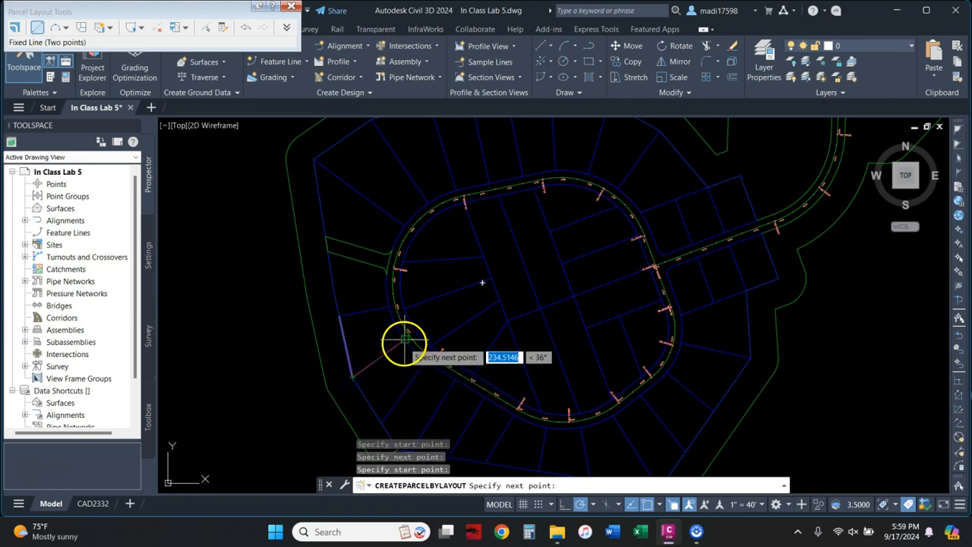
click(405, 339)
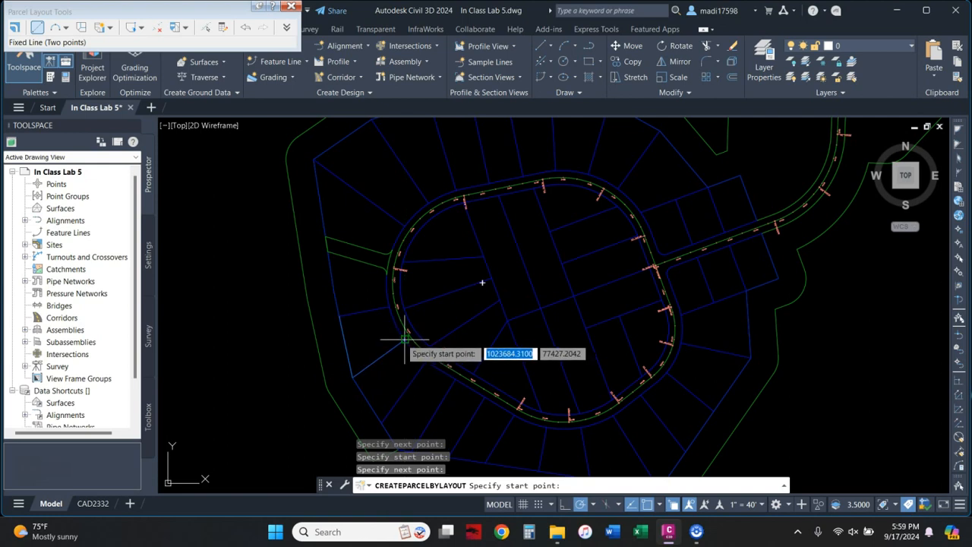
click(405, 339)
click(387, 309)
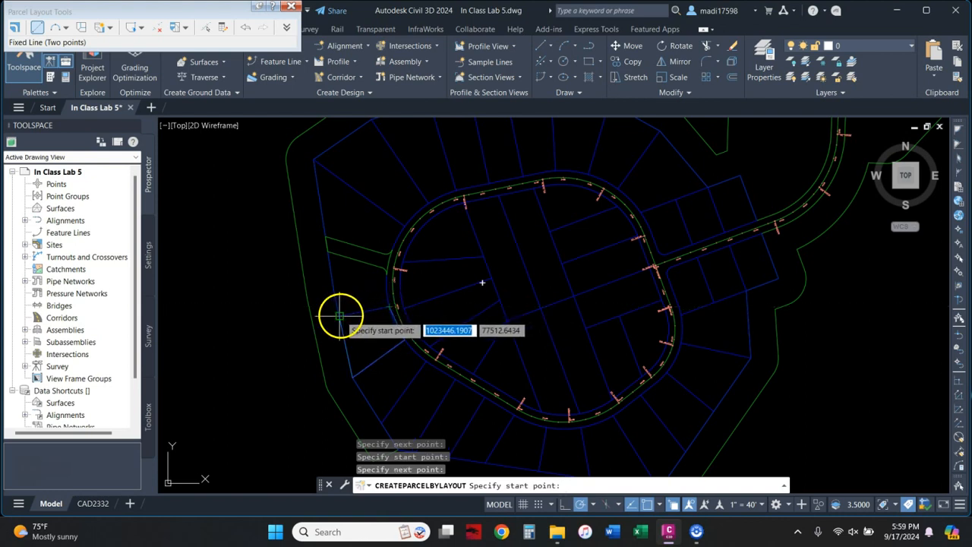
click(389, 307)
click(340, 312)
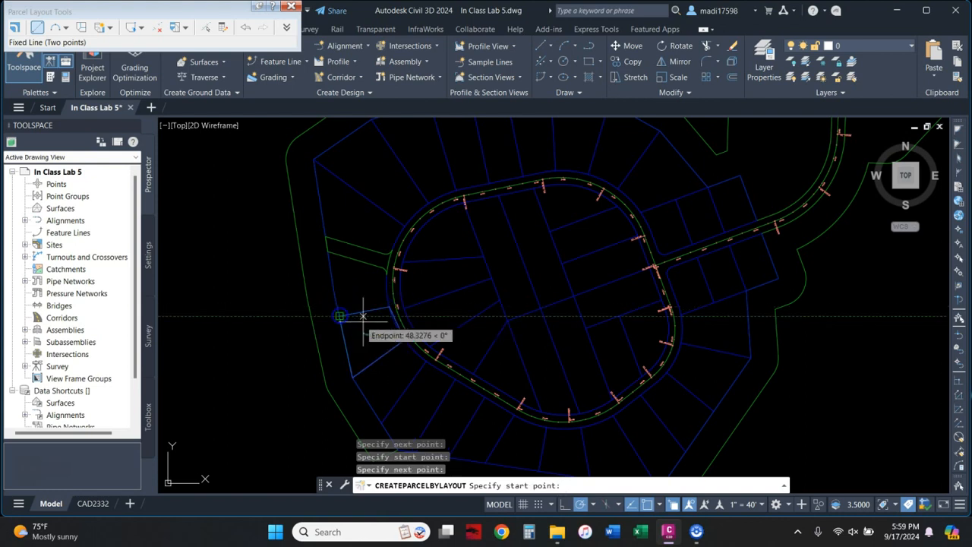
key(Return)
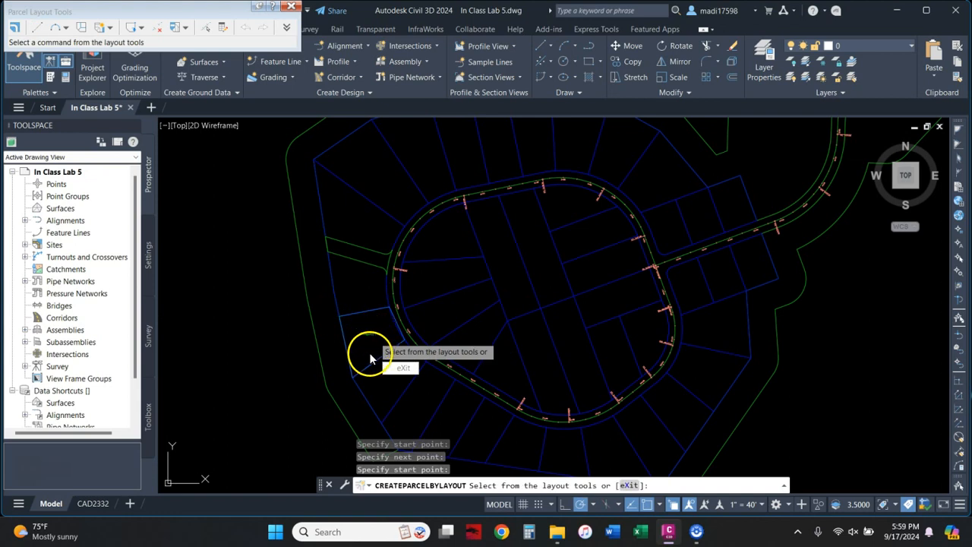
text(x)
key(Return)
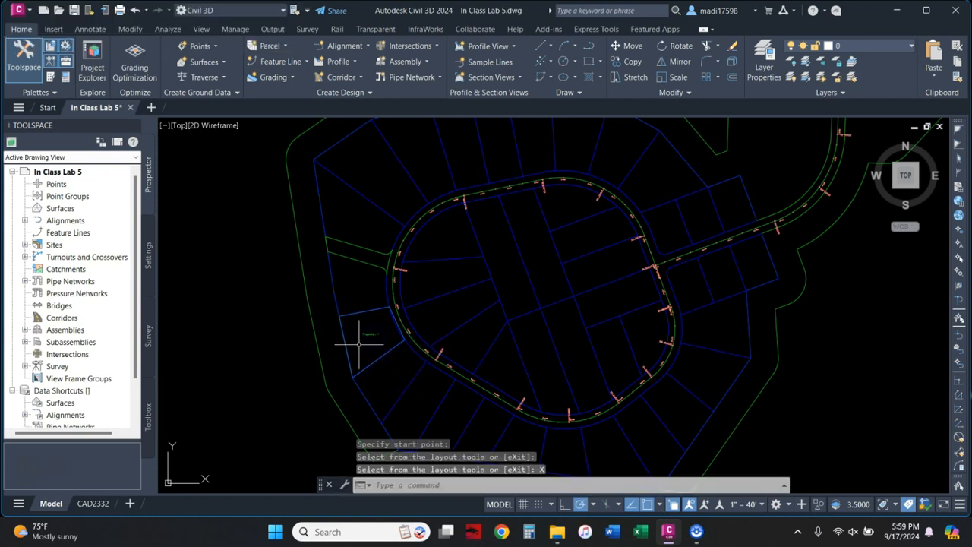
Step: Select the boundary parcel segment of the newly closed lot, choosing it over the overlapping line, and erase it
scroll(359, 344, up, 6)
click(406, 205)
click(444, 248)
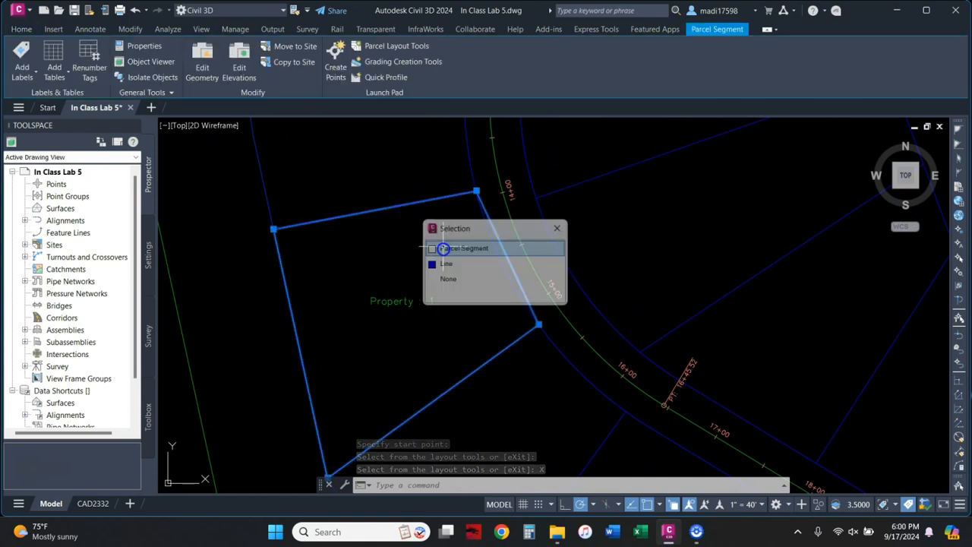
scroll(423, 228, down, 3)
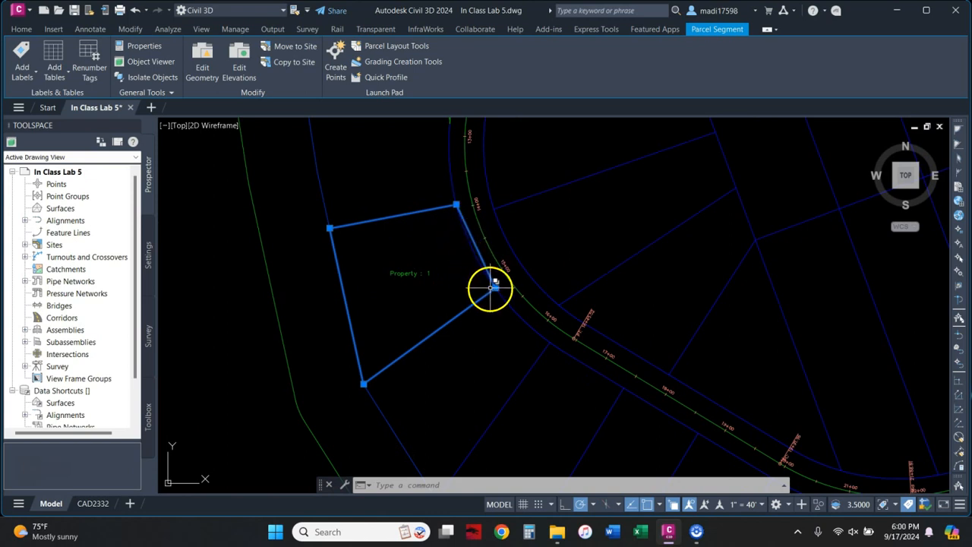
key(Escape)
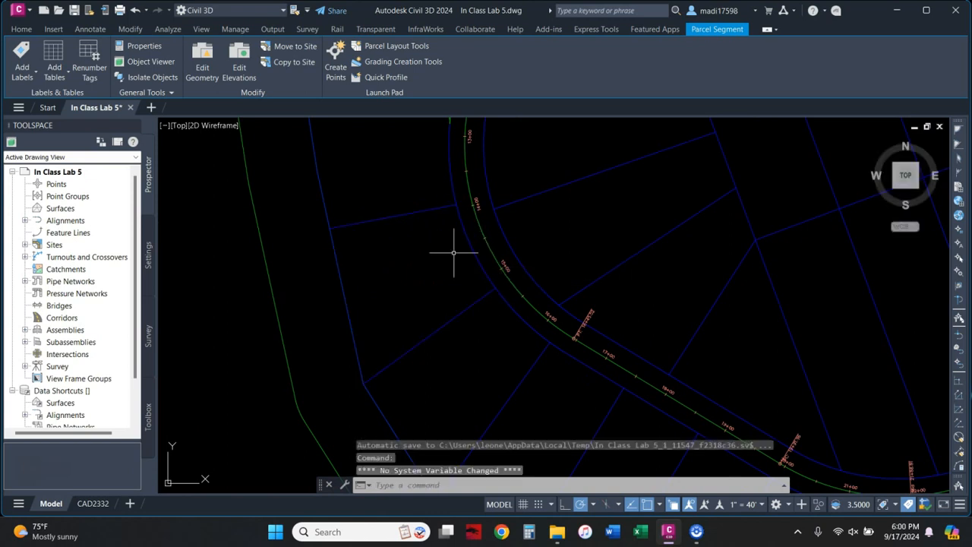
Step: Restart the fixed-line parcel layout in Site 1 with the Property style and draw the lot's north side from the road to the rear corner
click(284, 49)
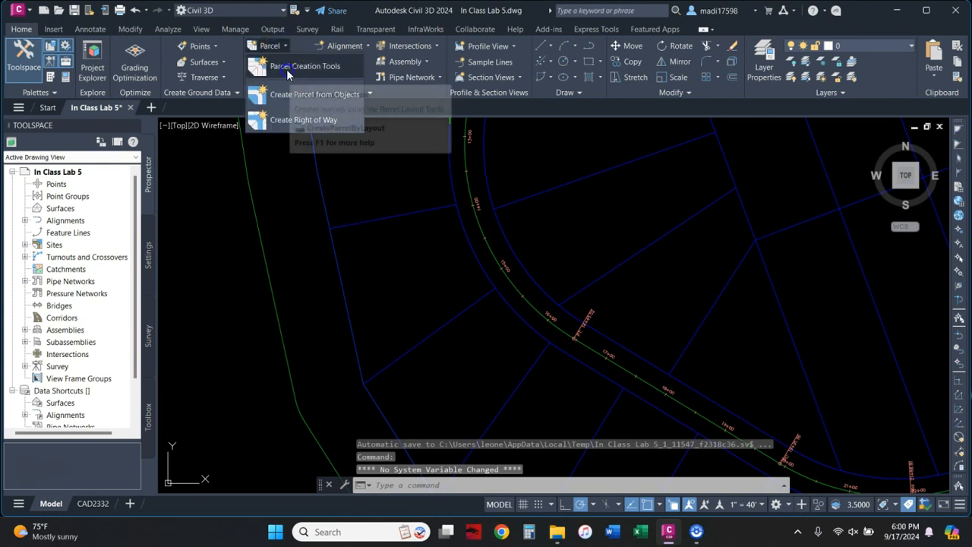
click(273, 65)
click(37, 29)
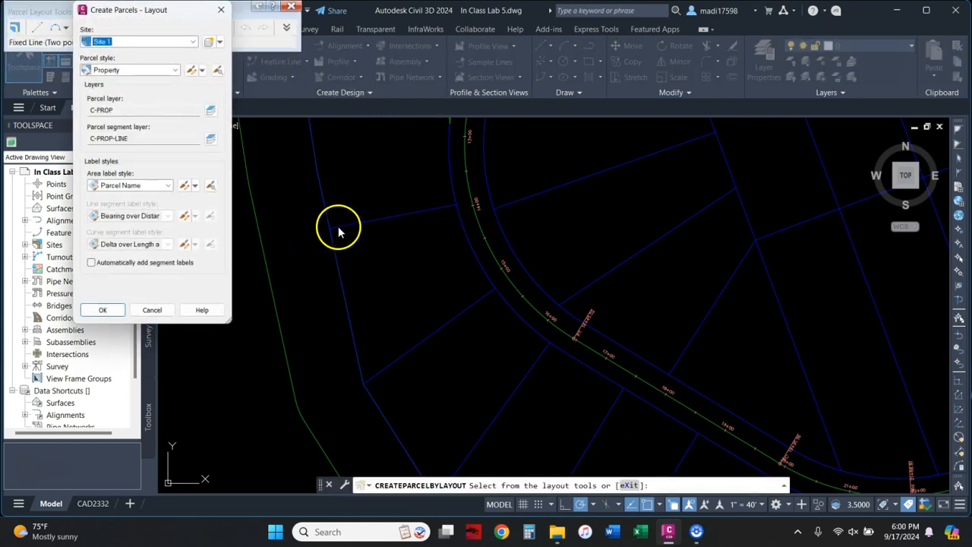
click(115, 312)
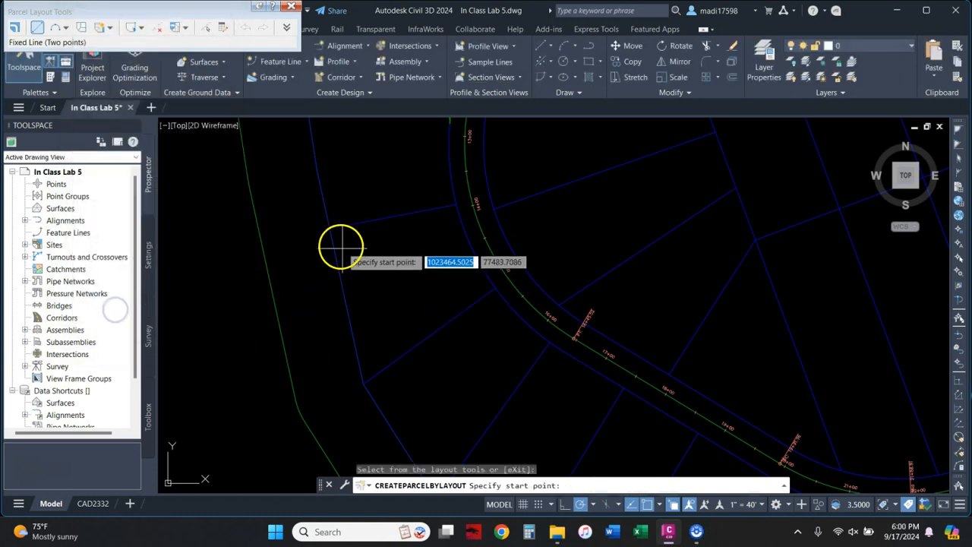
click(455, 204)
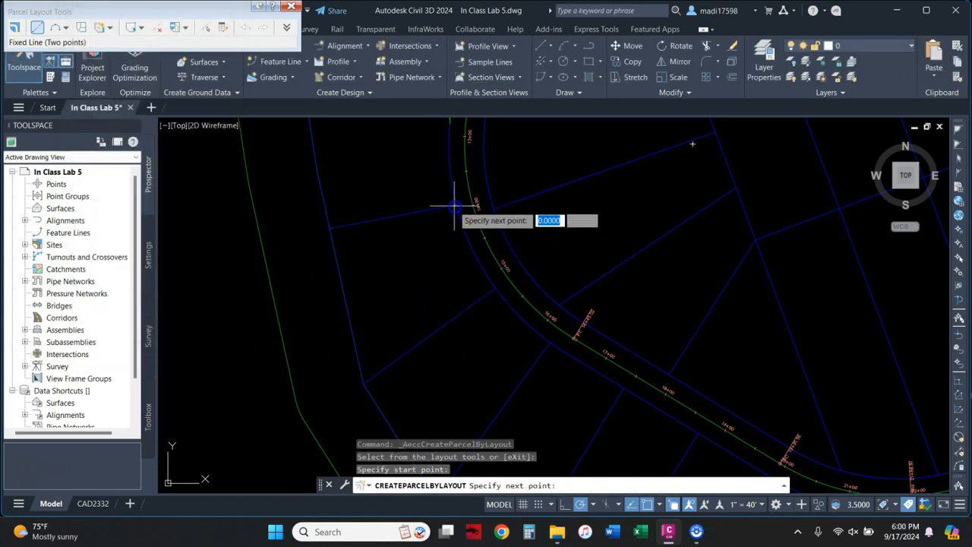
click(330, 228)
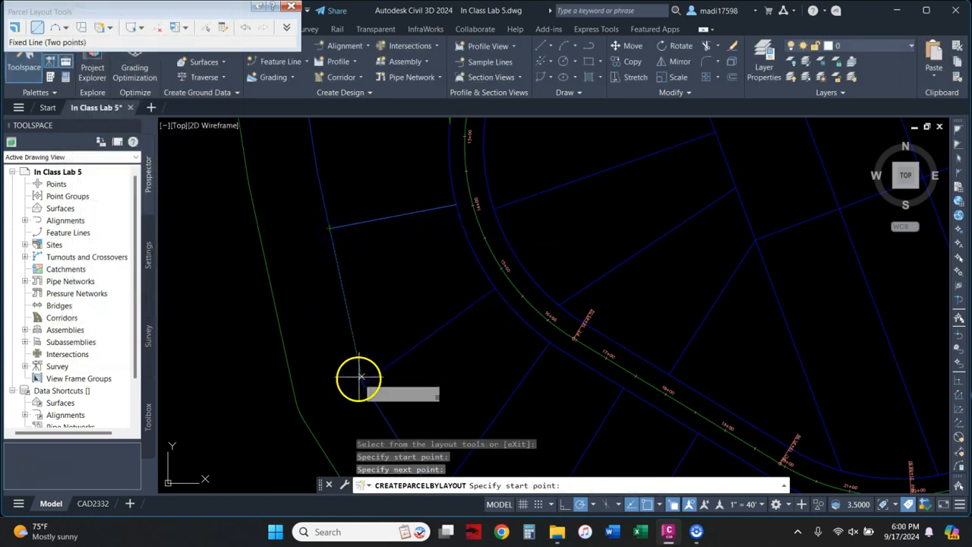
Step: Draw fixed-line parcel segments along the lot's rear line and its south side, ending at the road frontage
click(330, 227)
click(364, 383)
click(364, 383)
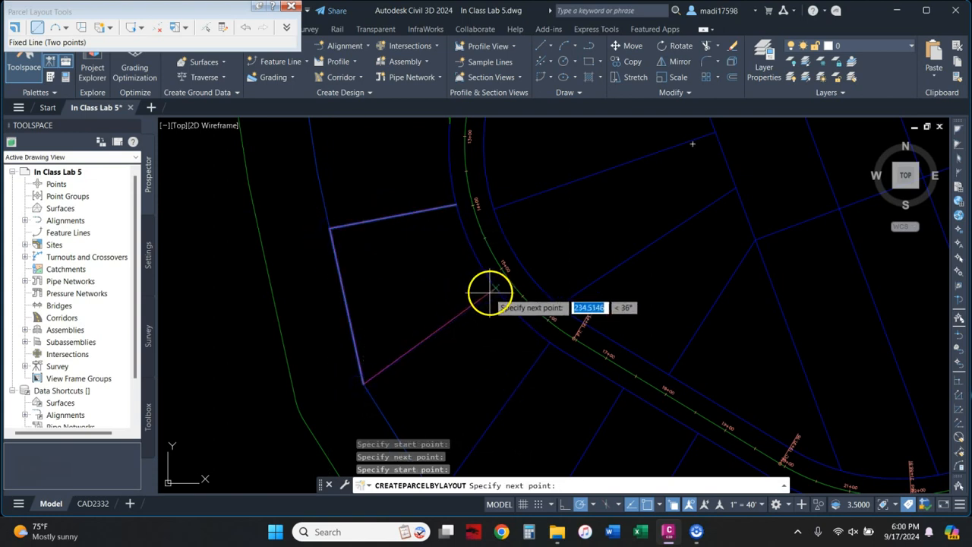
click(495, 291)
Step: Close the lot along the road with a counterclockwise two-points-and-radius fixed curve from its south side to its north side, and exit the layout
click(66, 28)
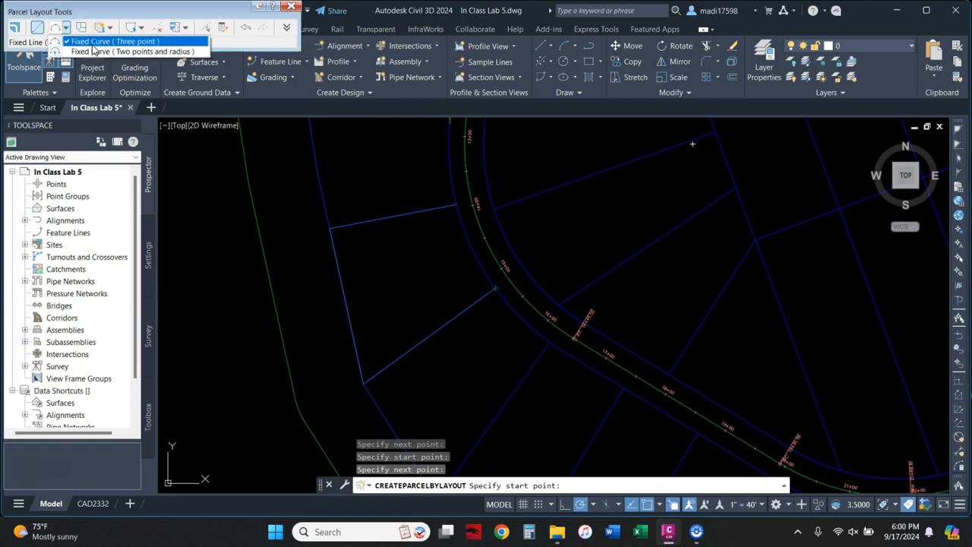
click(93, 51)
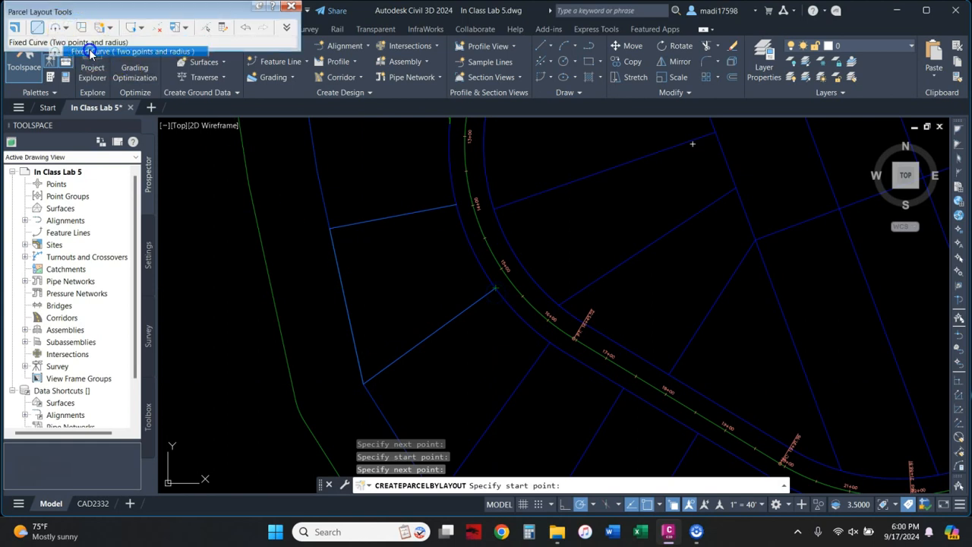
click(494, 288)
click(462, 212)
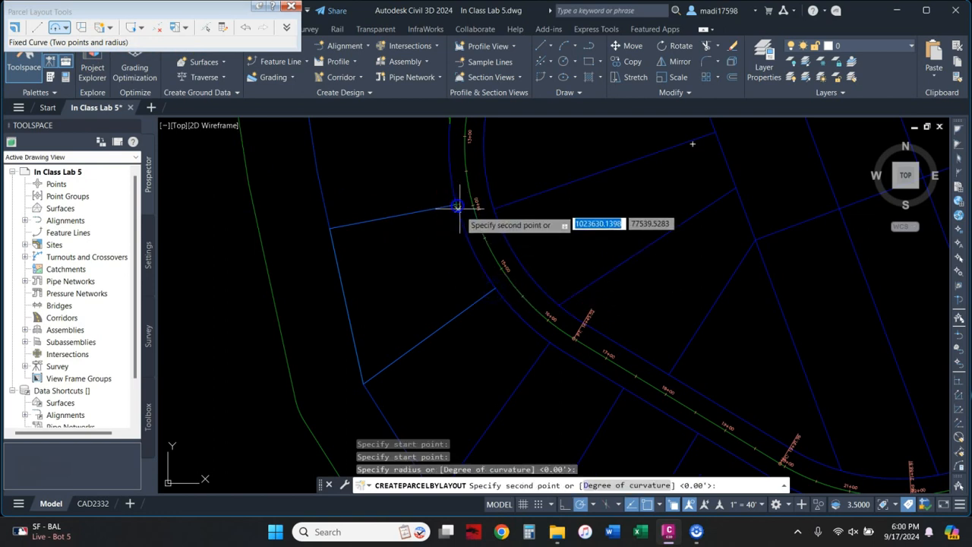
click(494, 290)
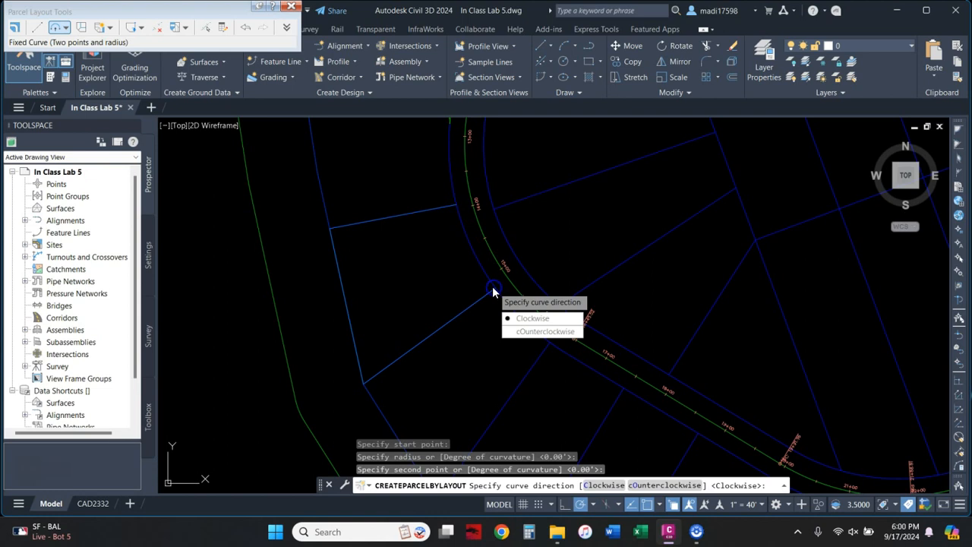
click(522, 335)
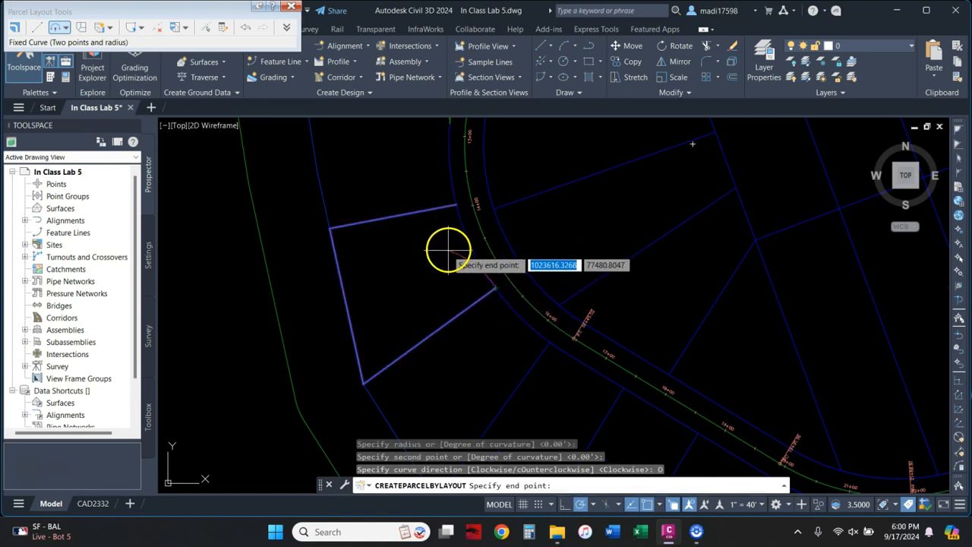
click(456, 205)
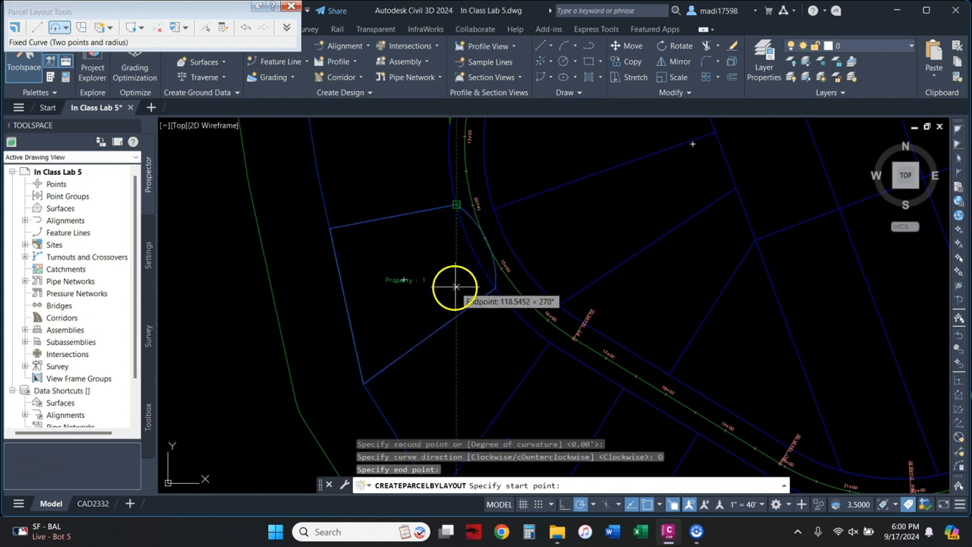
key(Return)
click(483, 319)
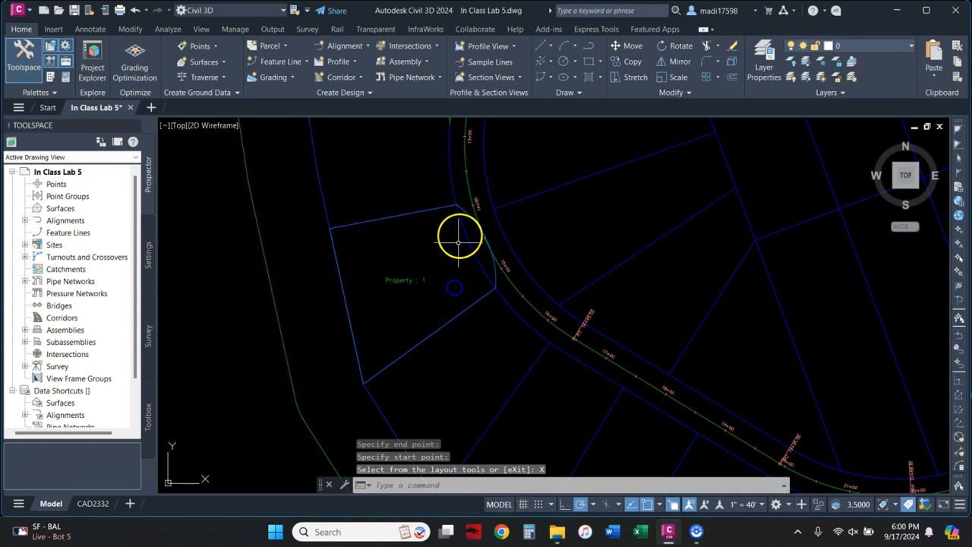
click(470, 221)
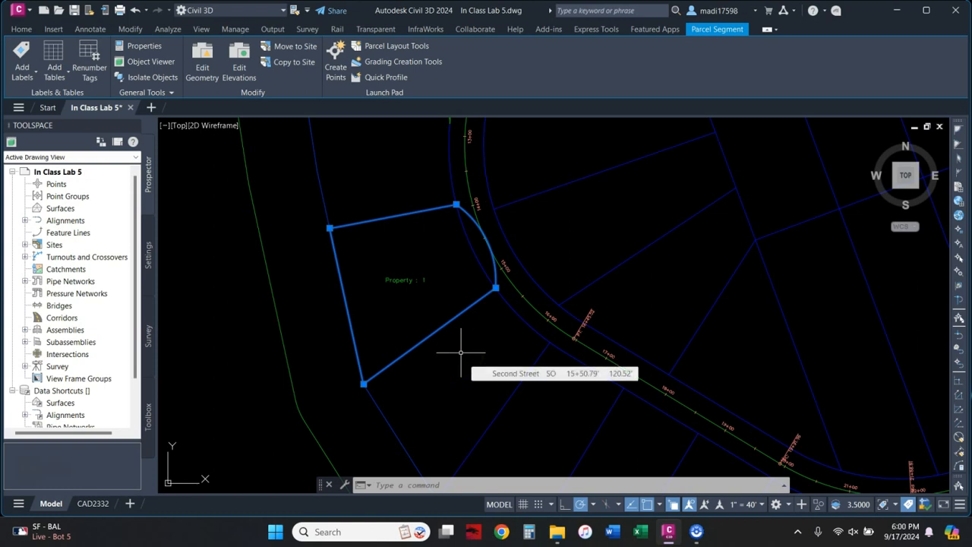
key(Escape)
Step: Start creating parcels from objects and select the two lines and road arc bounding the wedge-shaped lot in the inner block's northwest corner
scroll(402, 352, down, 2)
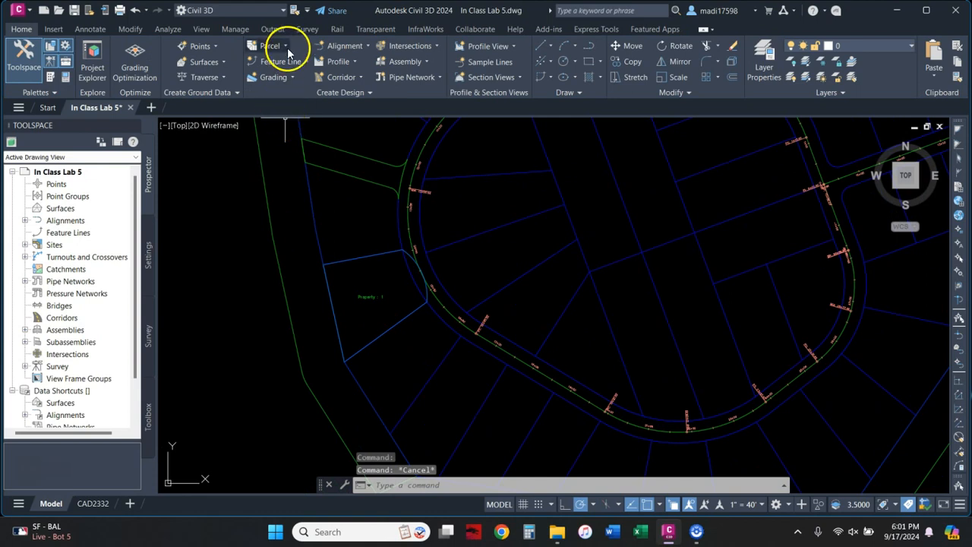
click(286, 49)
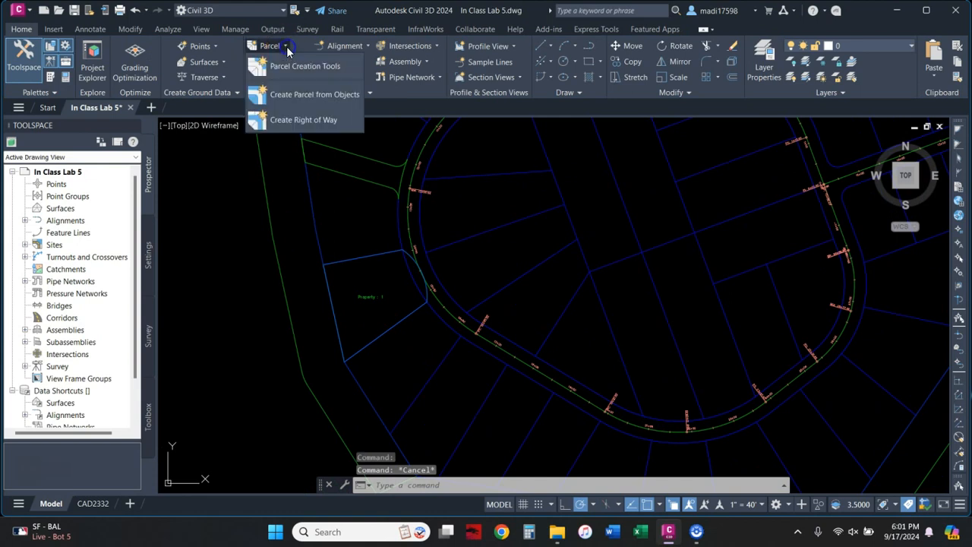
click(293, 98)
middle_drag(480, 203, 381, 265)
click(399, 237)
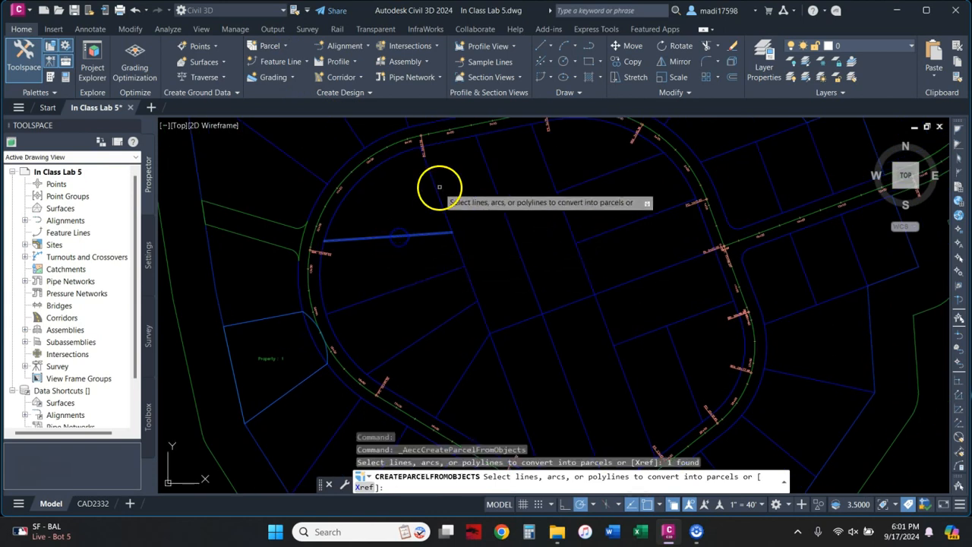
click(435, 188)
click(369, 169)
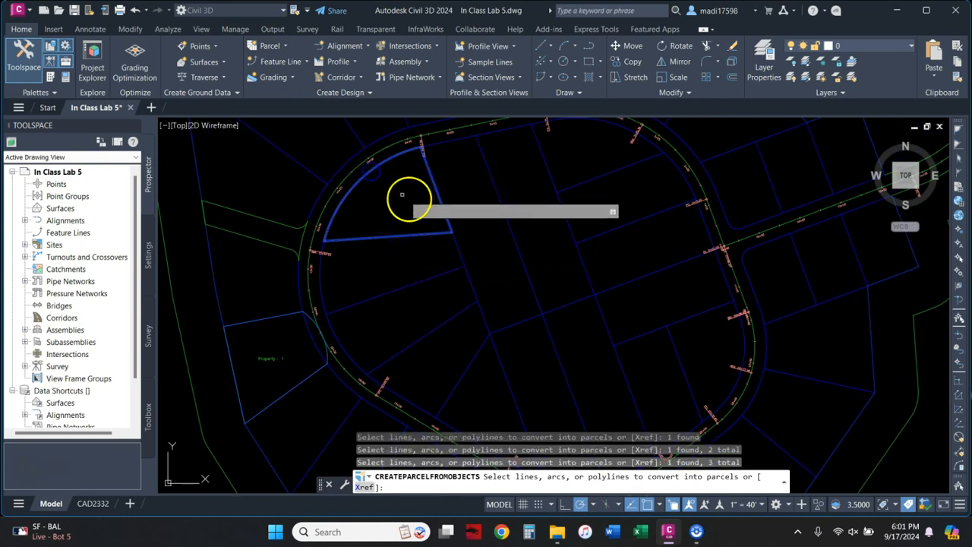
Step: Add the adjoining long lot's boundary lines to the selection and create the parcels in Site 1 with the Property style, keeping the existing entities
click(455, 139)
click(457, 247)
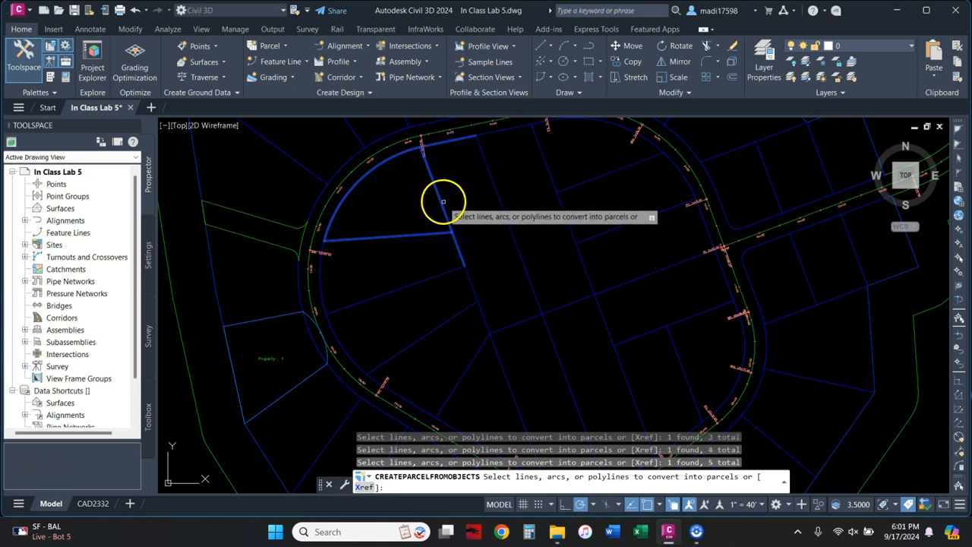
click(503, 205)
click(512, 327)
click(481, 313)
click(473, 280)
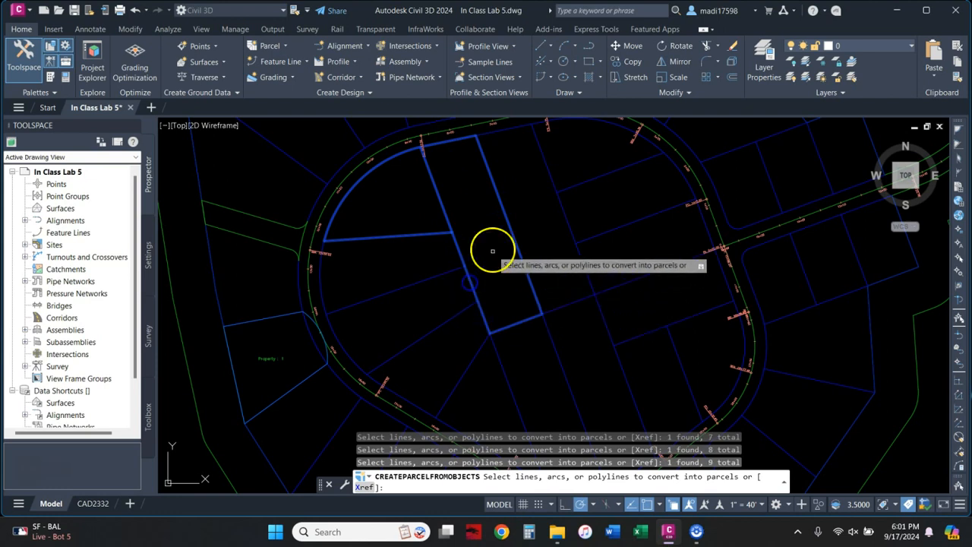
key(Return)
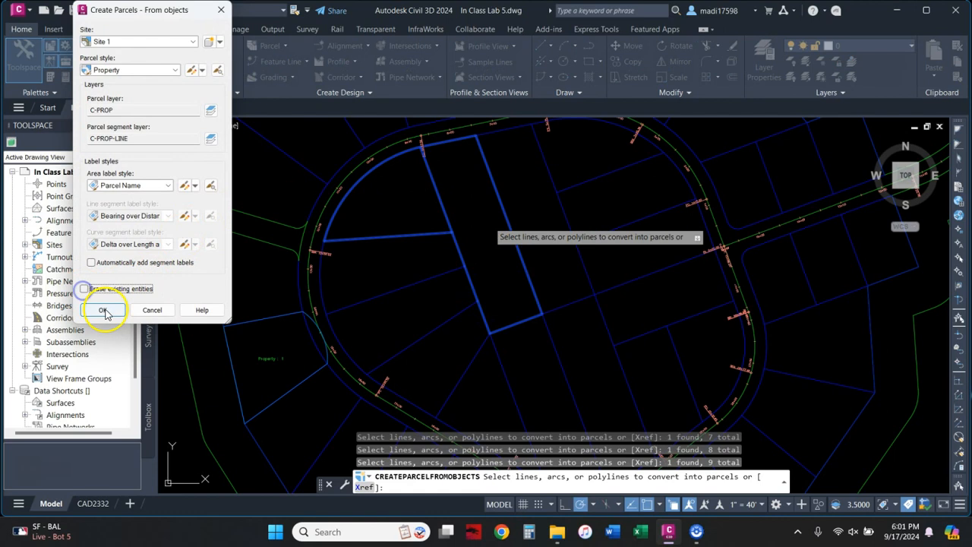
click(104, 310)
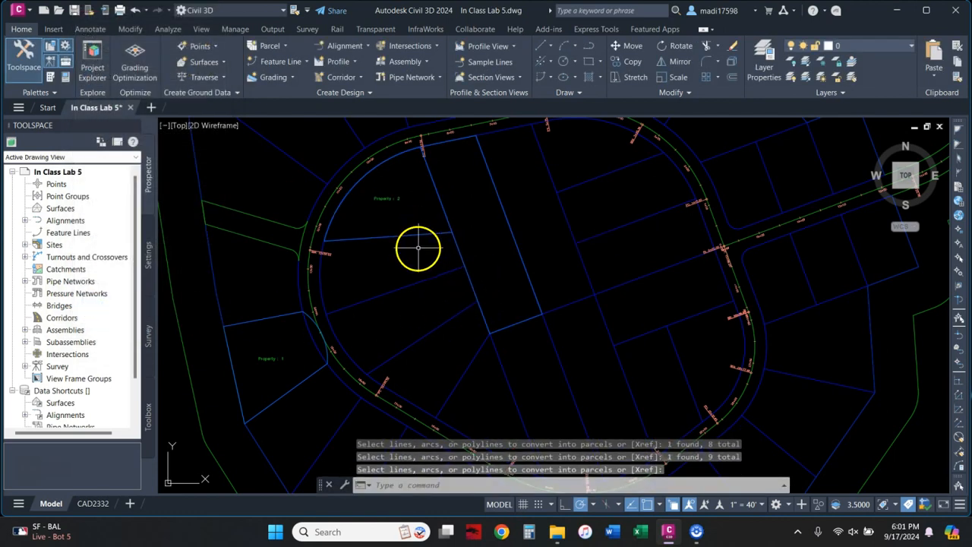
Step: Select a segment on the new parcels' shared boundary, extend the selection to all similar parcel segments to inspect them, and clear it
click(458, 244)
click(492, 289)
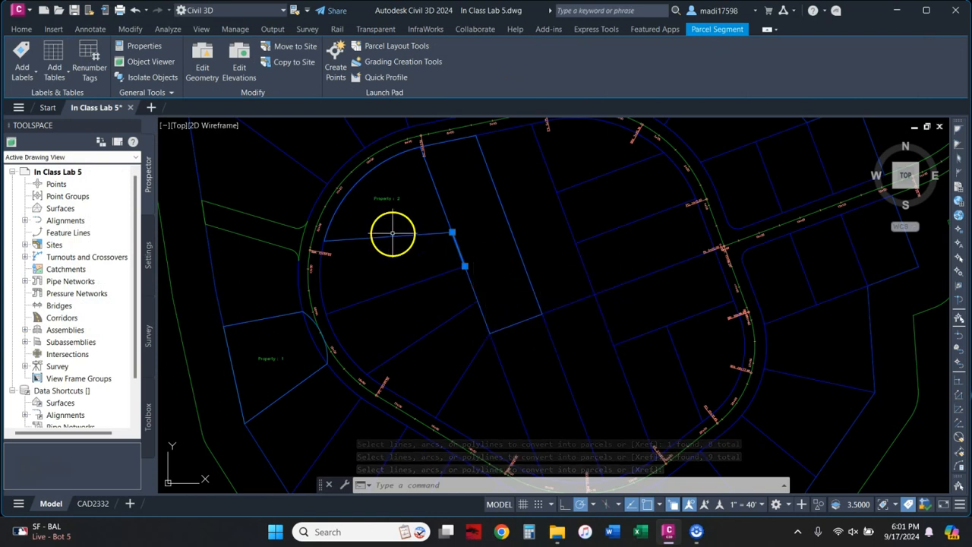
right_click(457, 190)
click(494, 402)
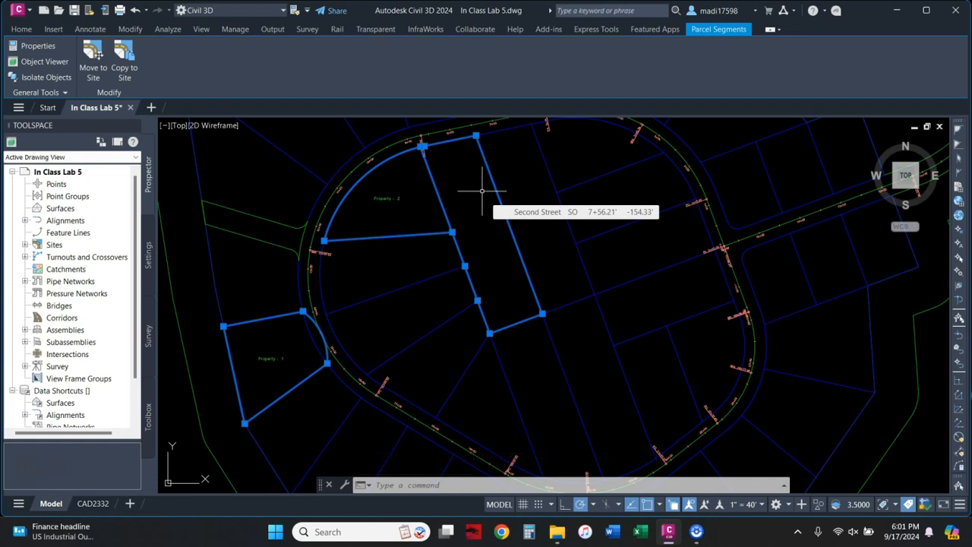
key(Escape)
Step: Create a Property parcel in Site 1 from the closed access-strip polyline west of the road, with automatic segment labels and existing entities erased
scroll(372, 282, down, 6)
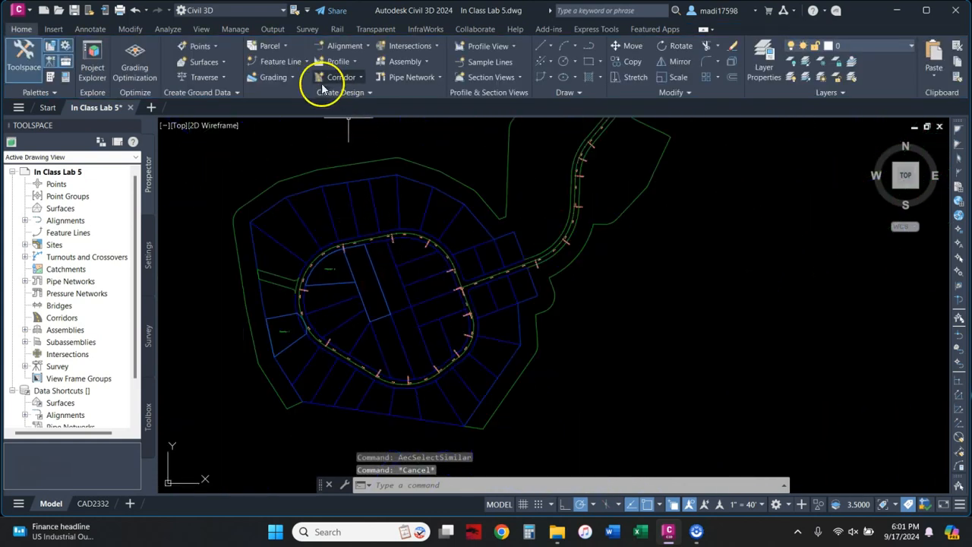
click(304, 61)
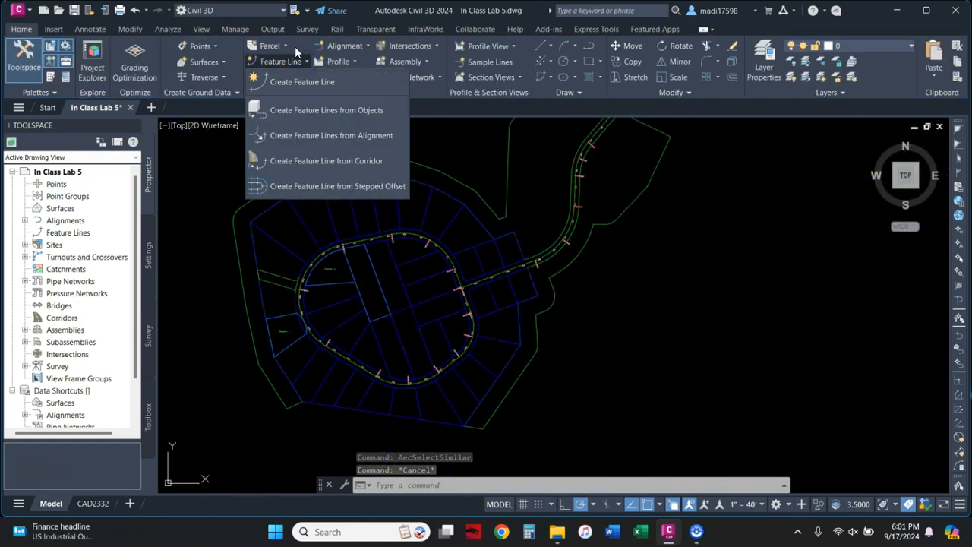
click(285, 46)
click(292, 93)
scroll(267, 272, up, 5)
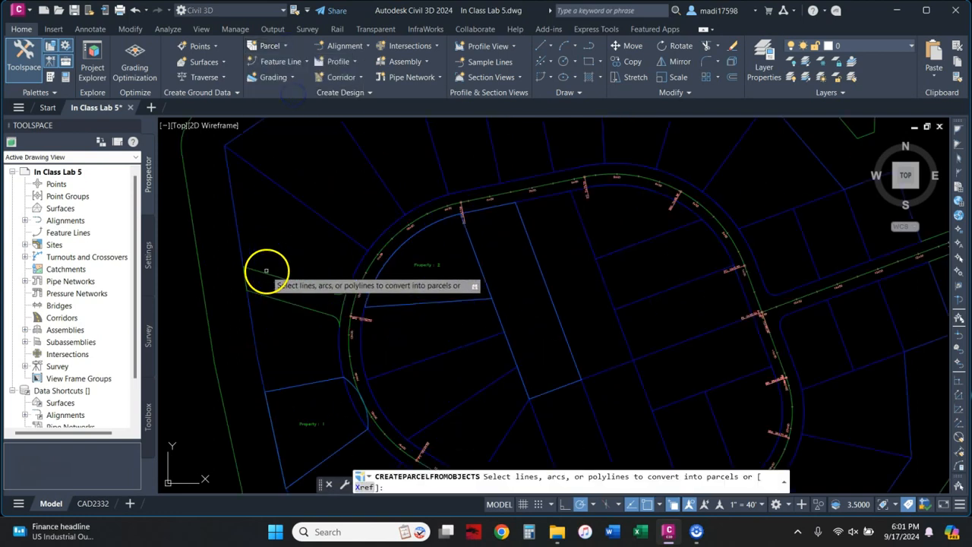
click(273, 275)
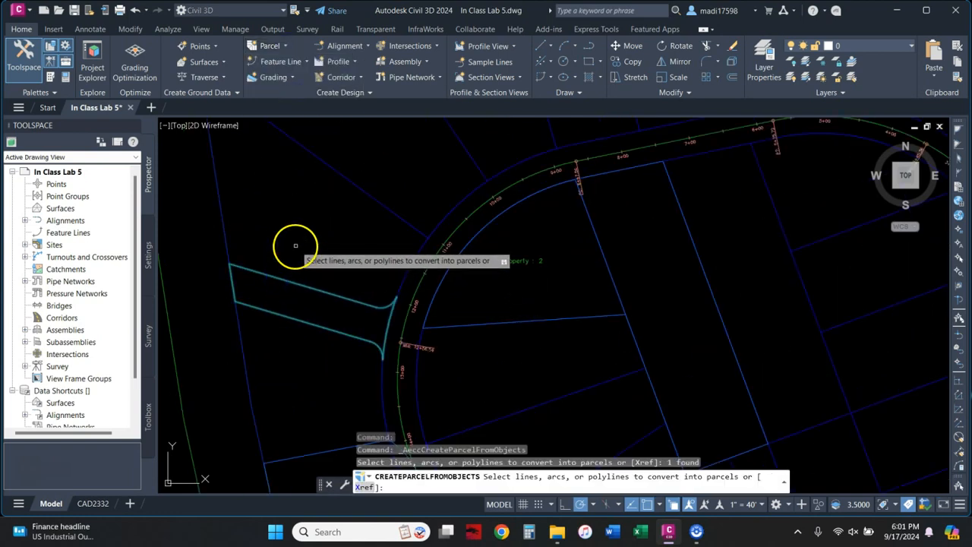
key(Return)
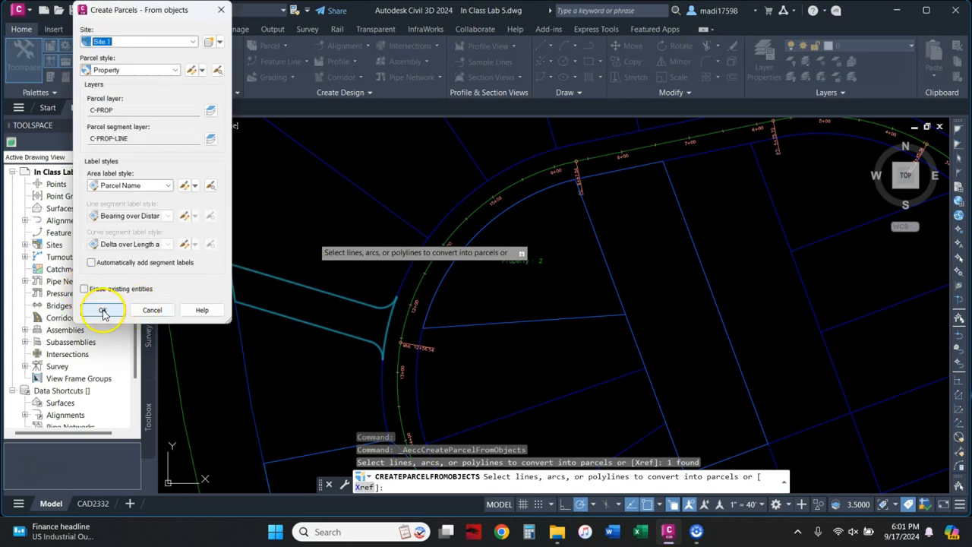
click(91, 263)
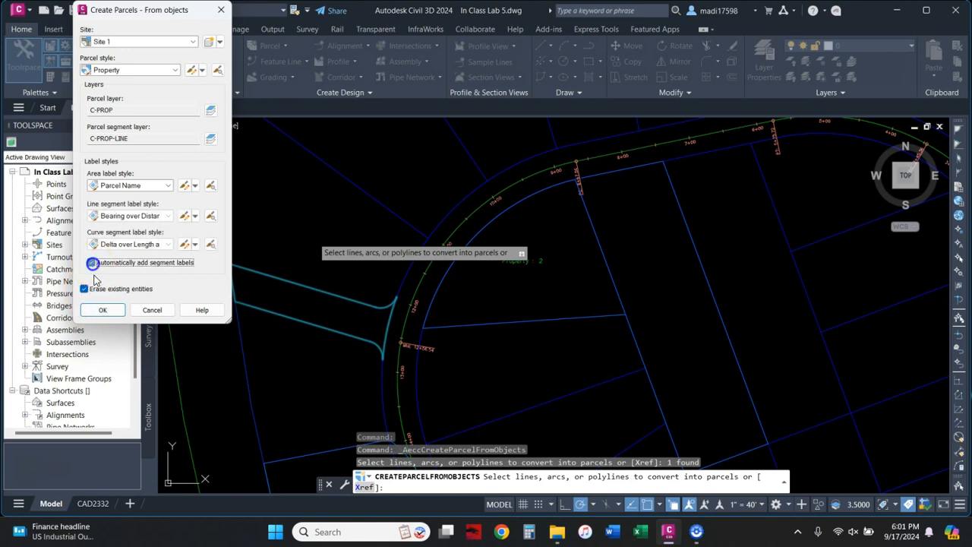
click(104, 311)
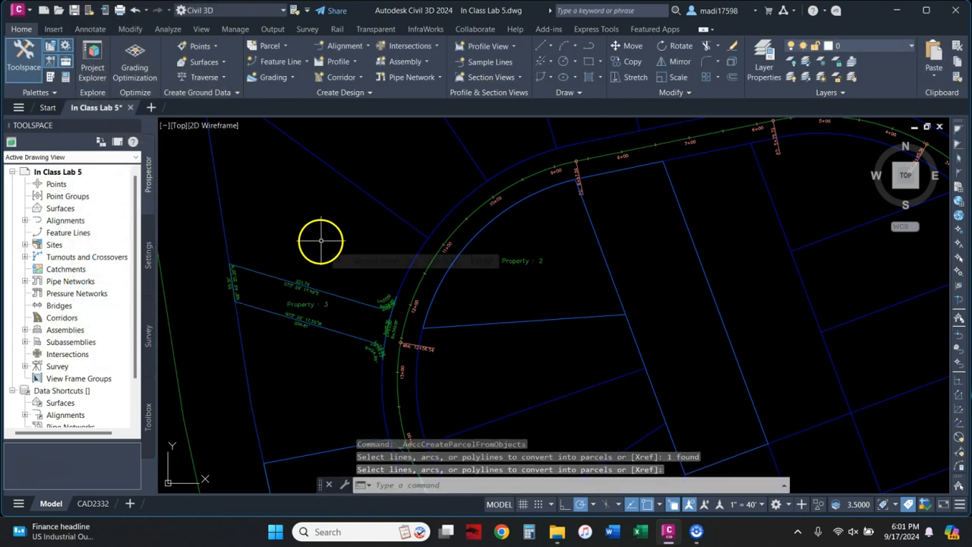
click(285, 45)
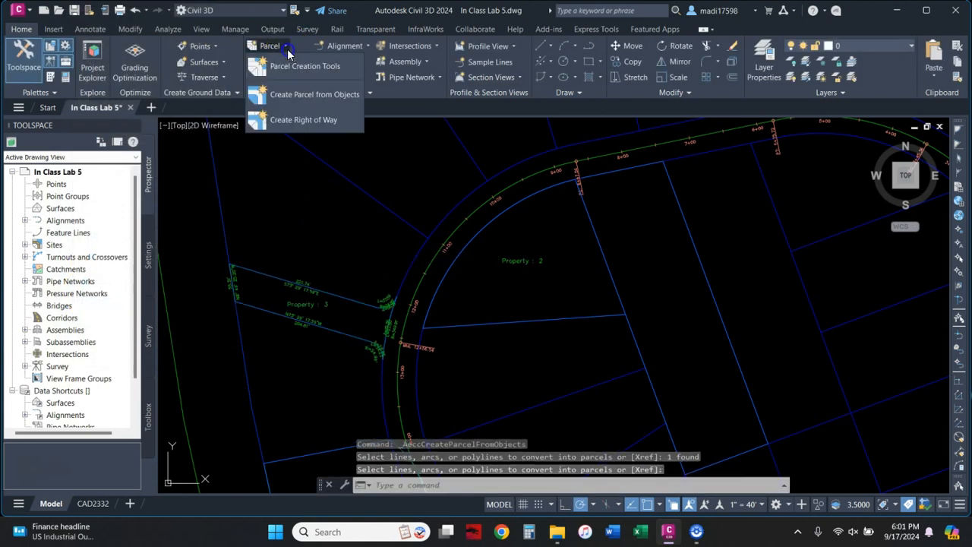
click(298, 120)
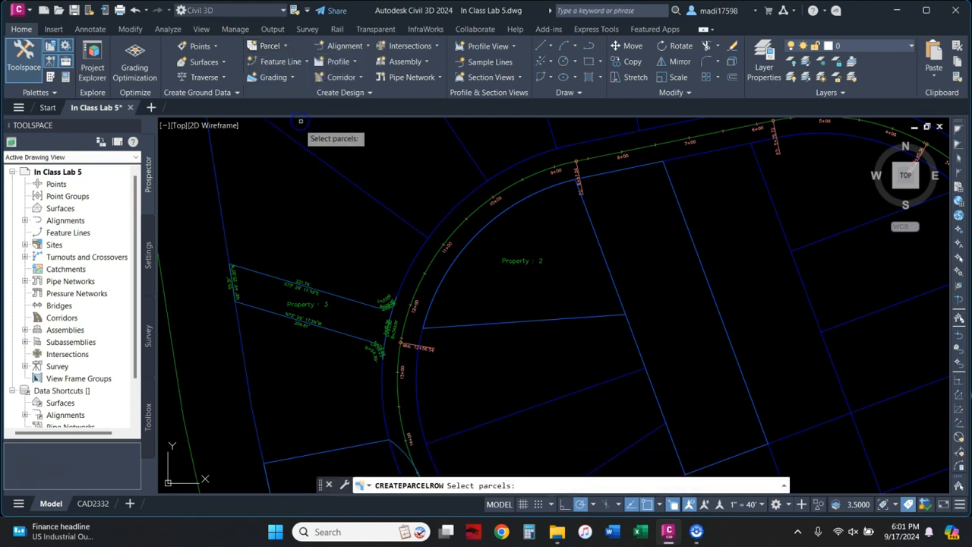
click(271, 277)
right_click(293, 232)
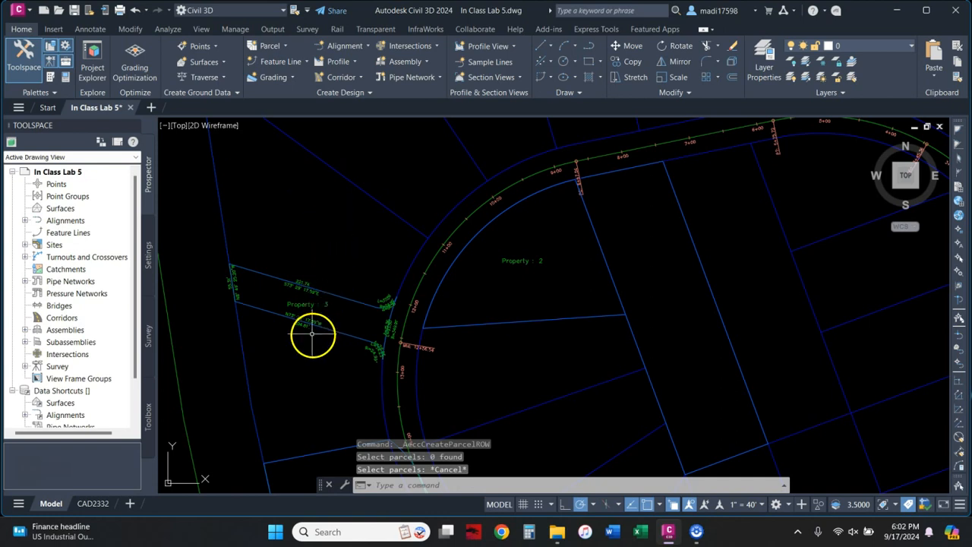
scroll(311, 332, up, 5)
middle_drag(312, 369, 518, 341)
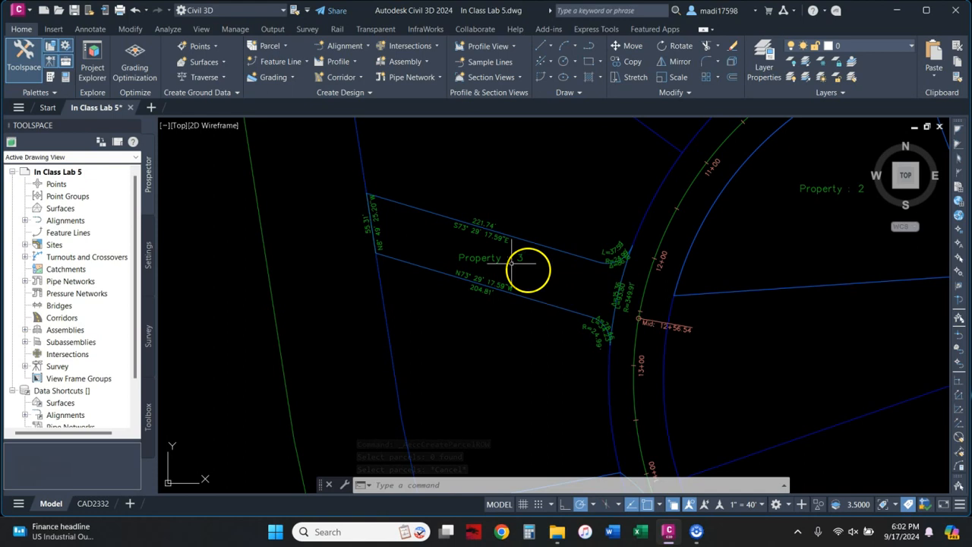
scroll(346, 237, down, 2)
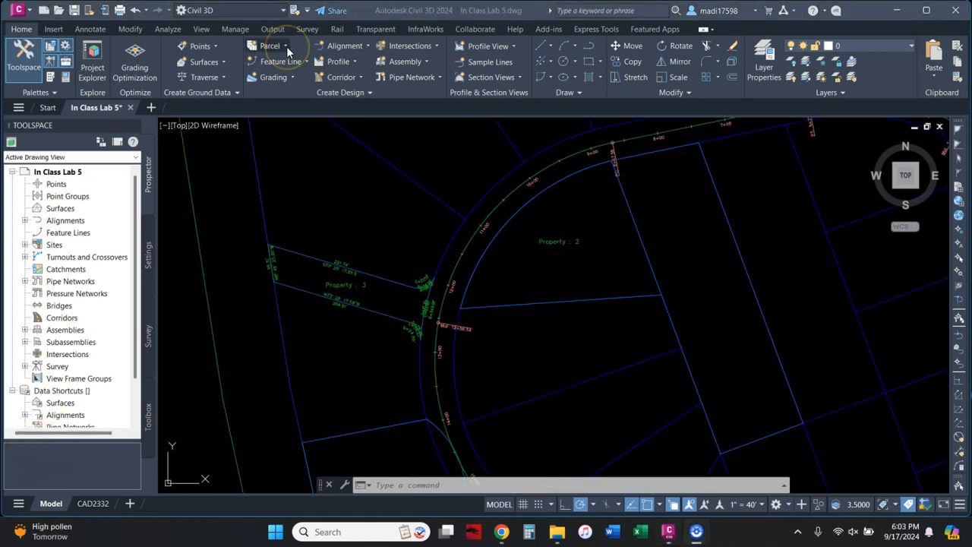
Step: Start creating parcels from objects and select the two lot lines and road arc bounding the triangular lot north of the access strip
click(286, 47)
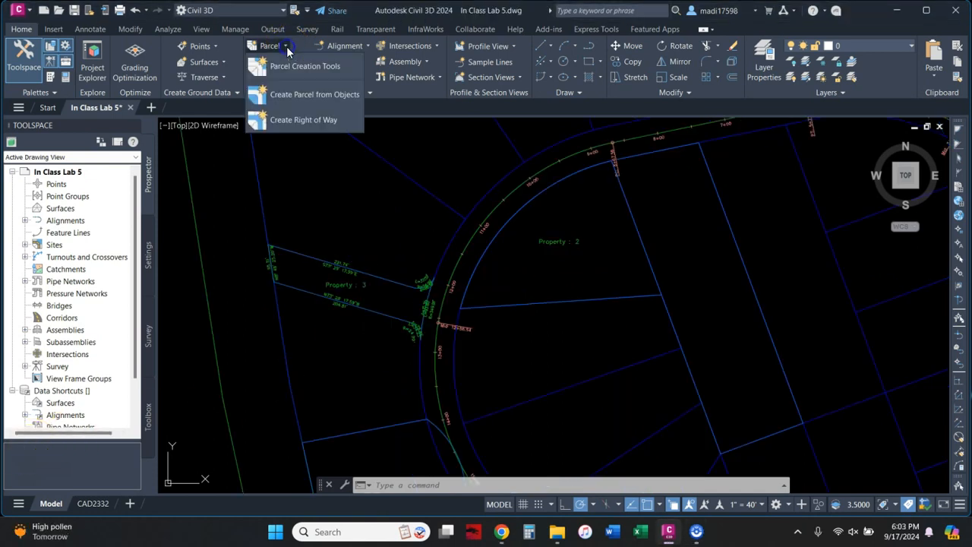
click(290, 94)
mouse_move(424, 205)
middle_down()
mouse_move(416, 257)
mouse_move(403, 257)
middle_up()
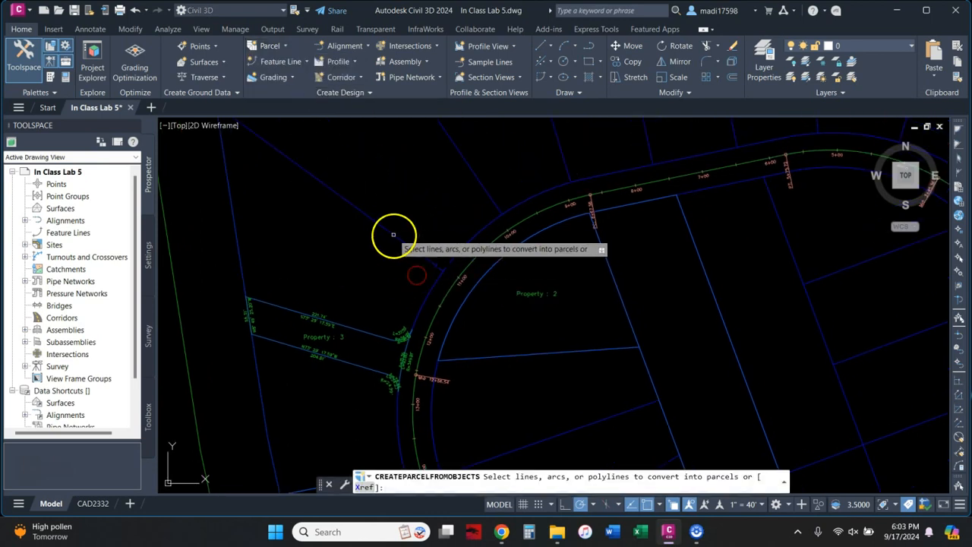
click(384, 226)
click(233, 212)
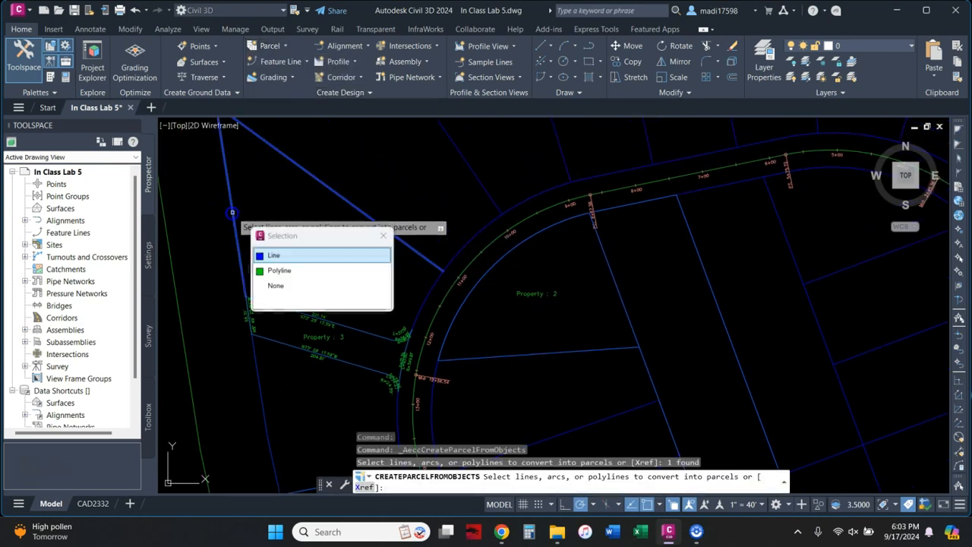
click(276, 254)
scroll(276, 255, down, 2)
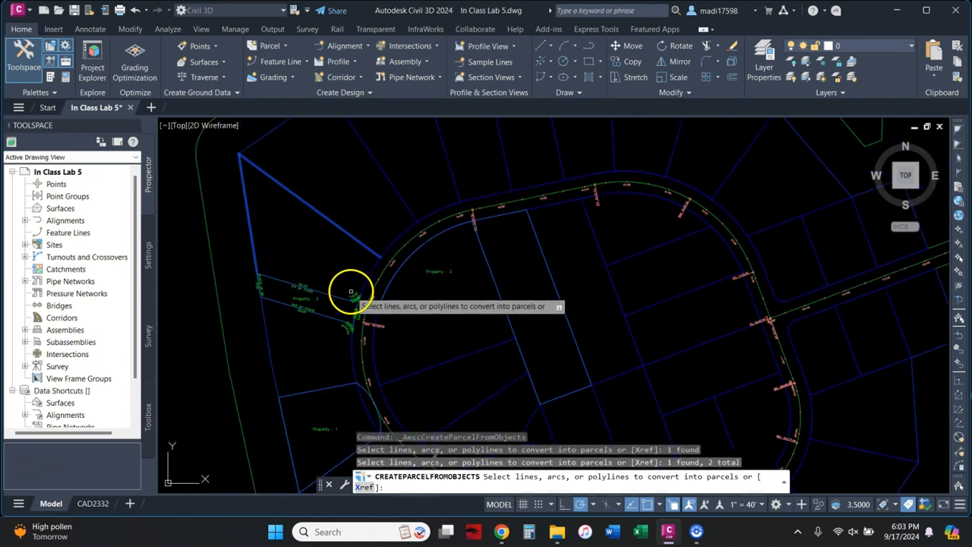
click(370, 272)
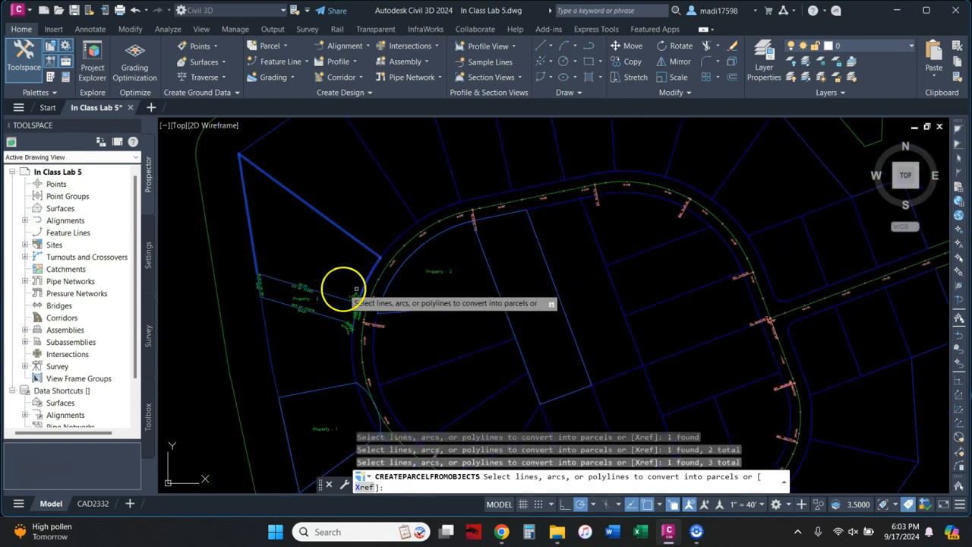
Step: Finish the selection at the access strip and create the Property parcel in Site 1 without segment labels, keeping the existing entities
click(319, 291)
click(321, 291)
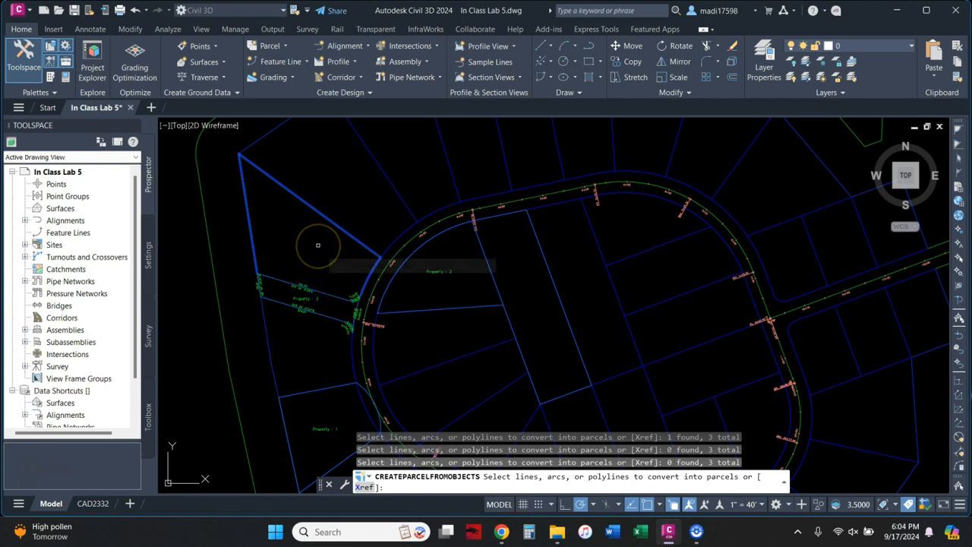
key(Return)
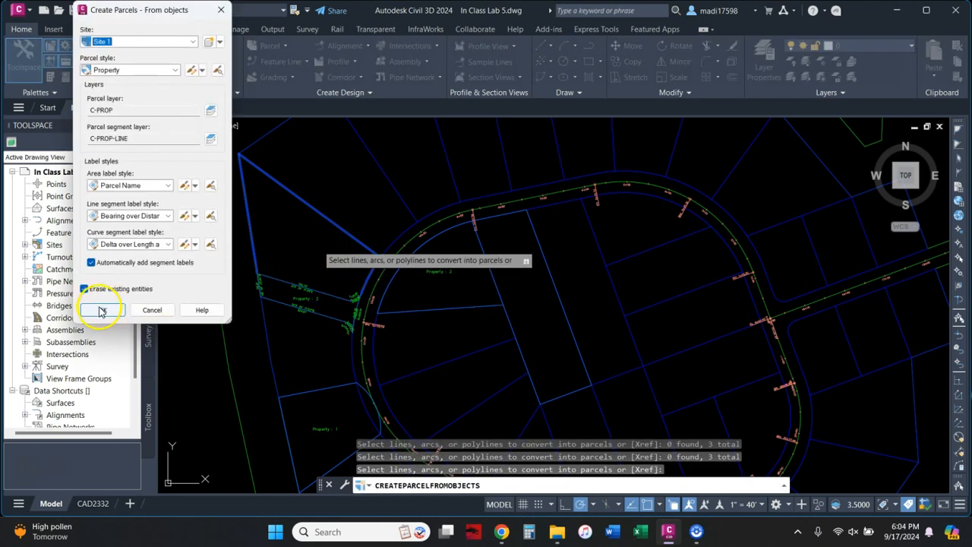
click(90, 263)
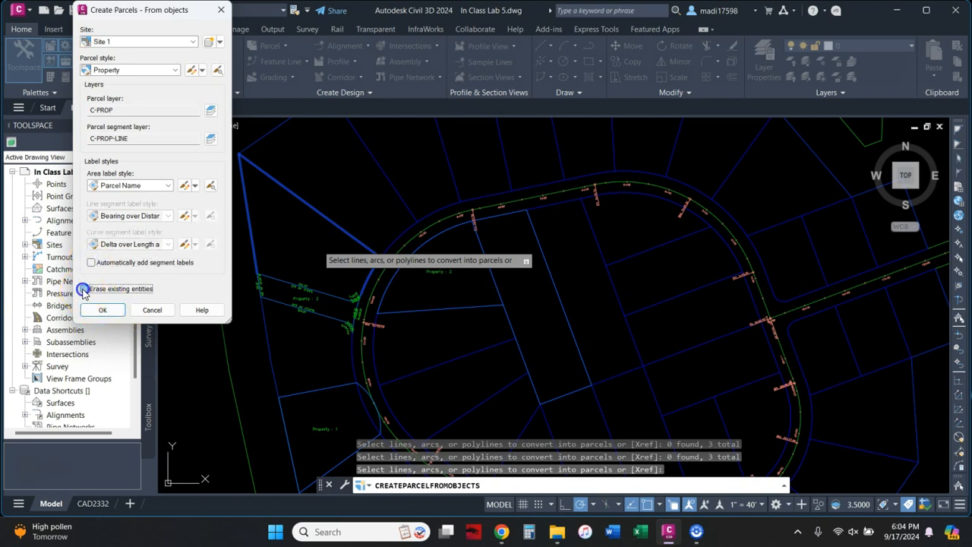
click(103, 310)
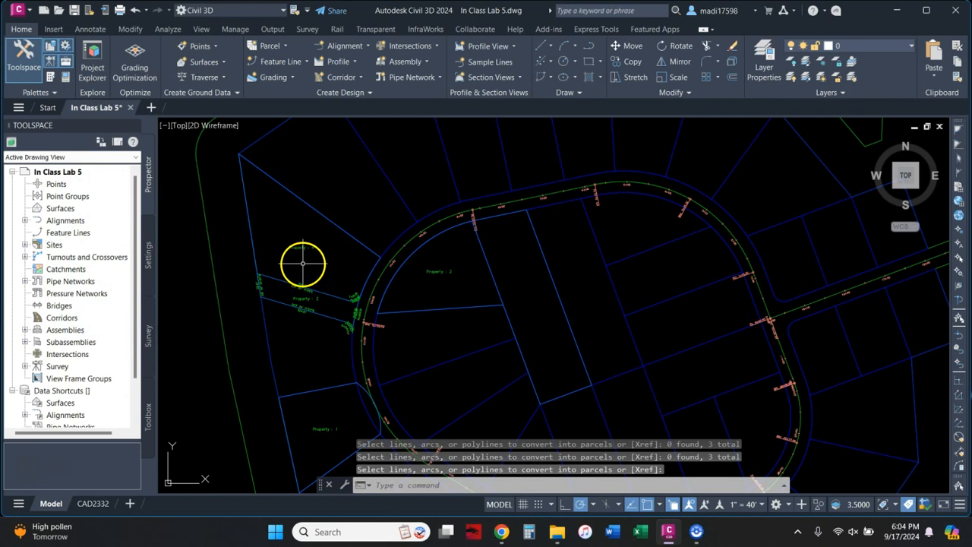
Step: Start creating a right of way and select the Property 2, 4 and 3 parcels by their area labels
scroll(302, 264, up, 2)
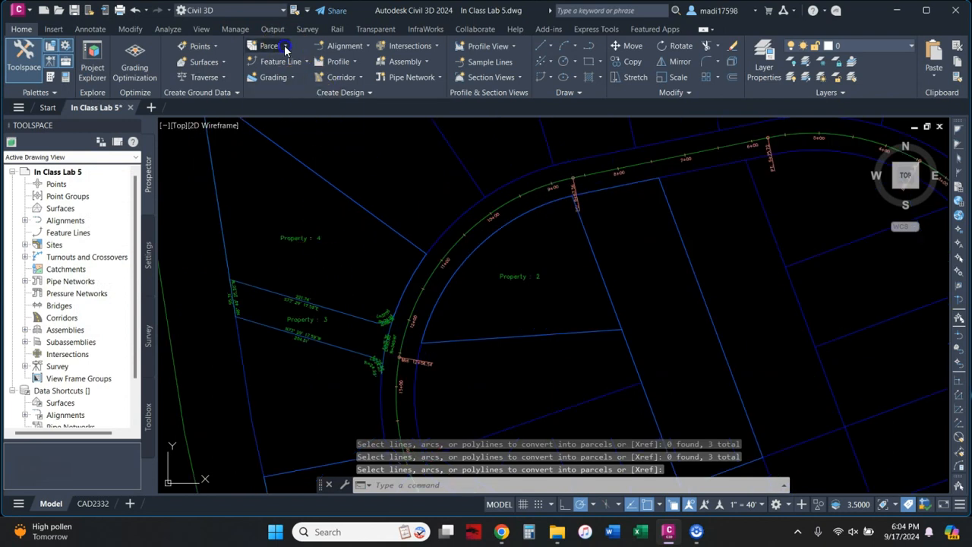
click(286, 46)
click(289, 122)
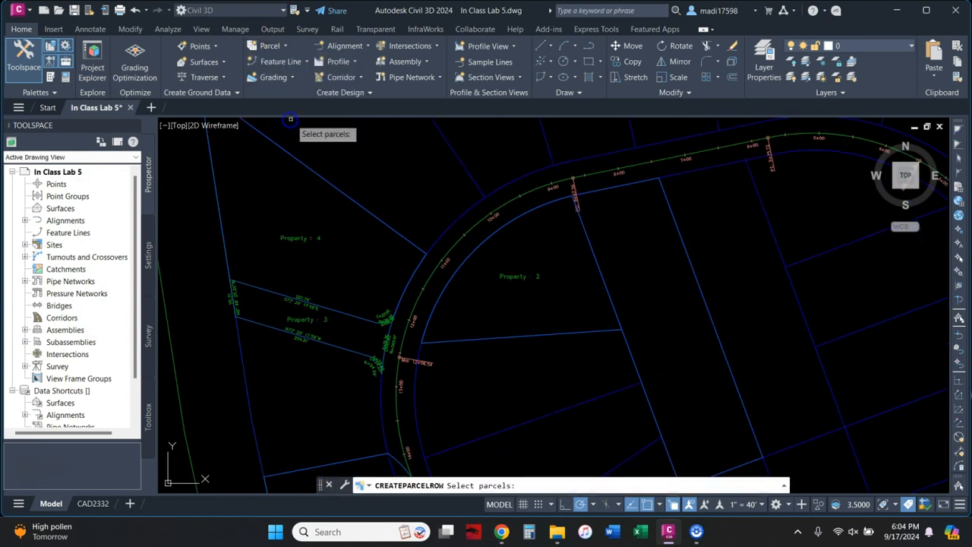
click(416, 271)
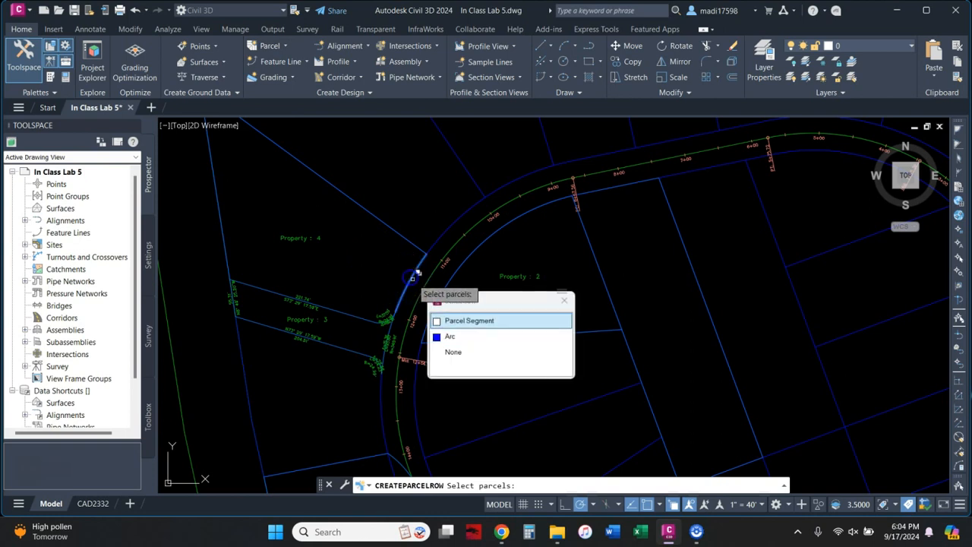
click(431, 320)
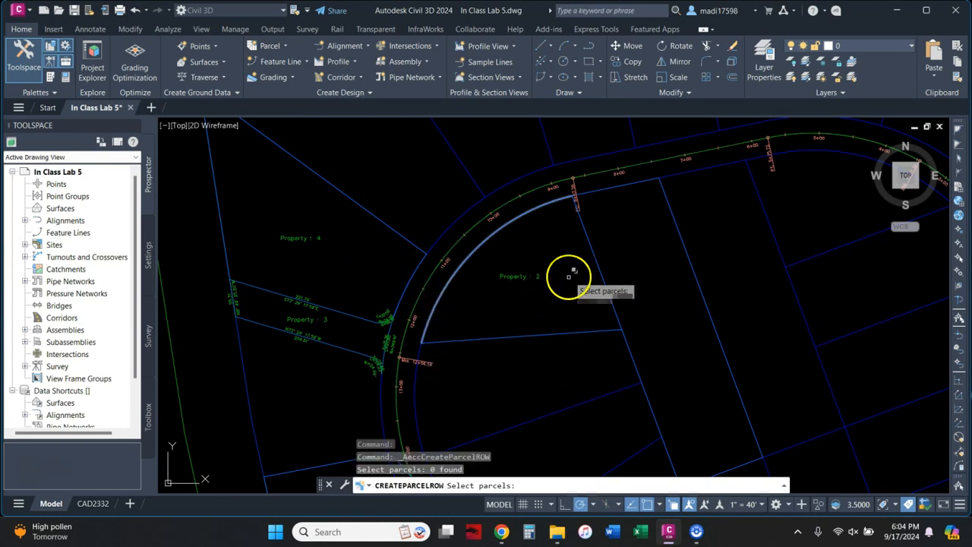
click(534, 279)
click(303, 238)
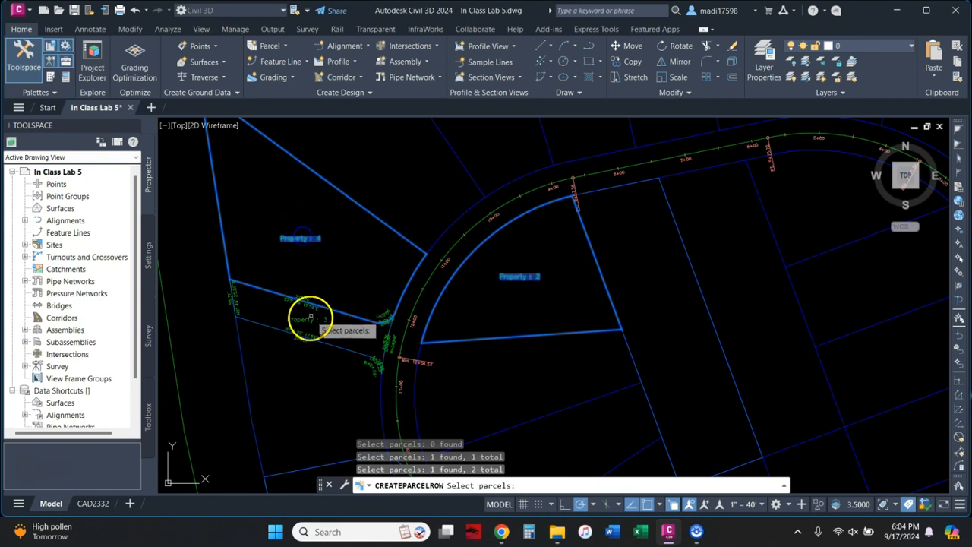
click(309, 318)
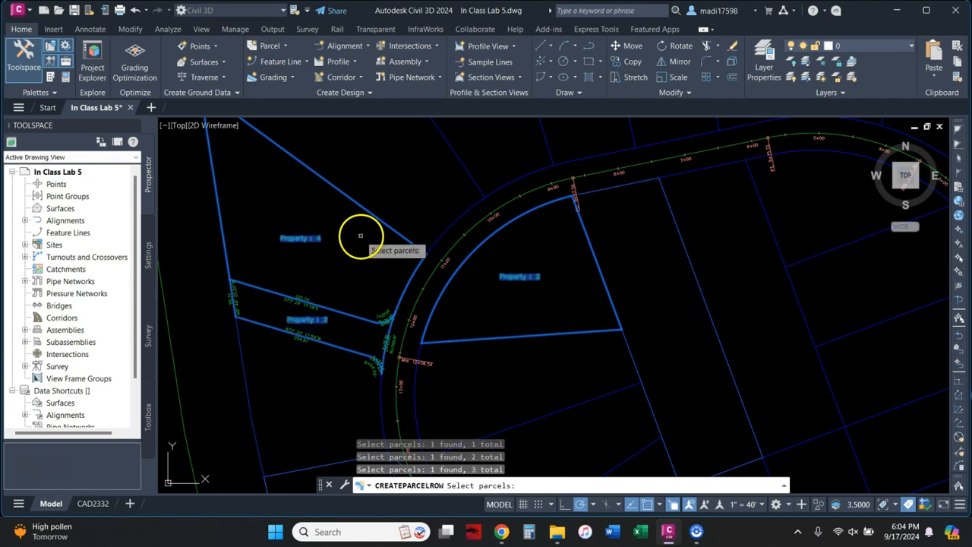
Step: Try to create the right of way with a 10' alignment offset and 10' fillet radii at parcel boundaries and alignment intersections
key(Return)
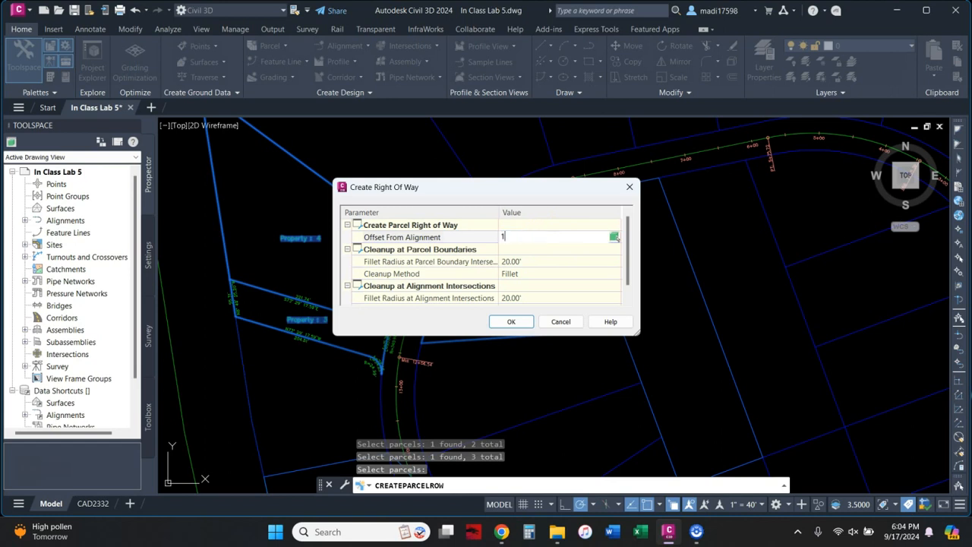
click(532, 260)
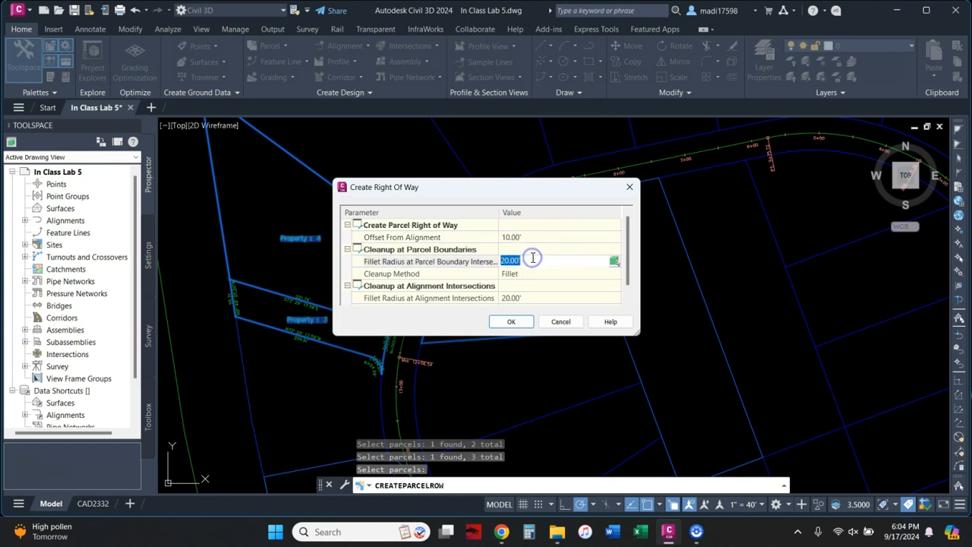
text(10)
key(Return)
click(531, 285)
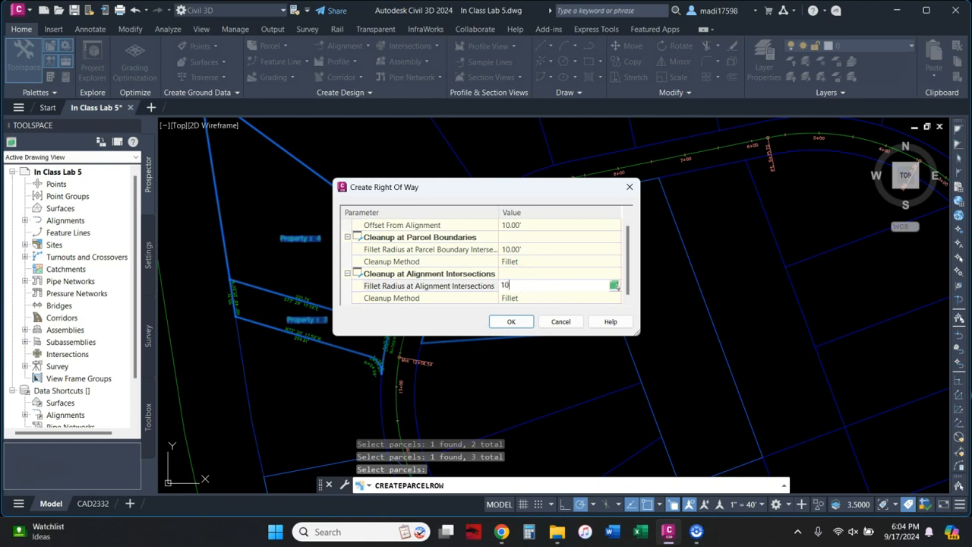
click(528, 324)
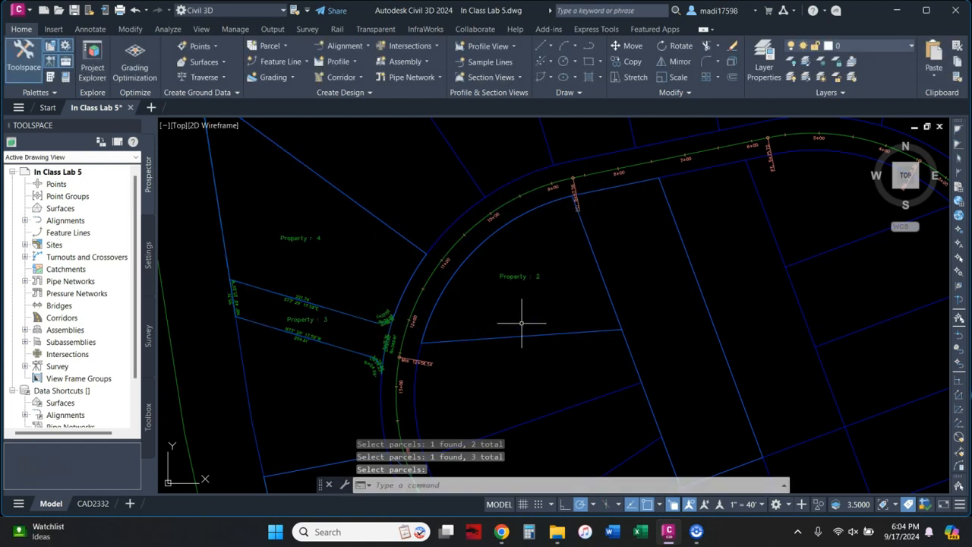
Step: Examine the parcel boundaries on both sides of the road curve near the access strip for right-of-way changes
click(497, 312)
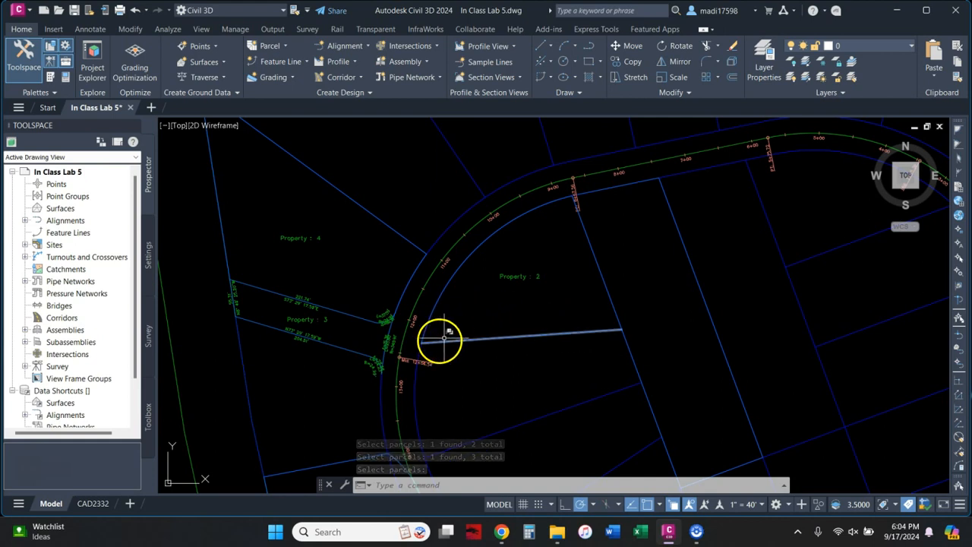
scroll(392, 357, up, 3)
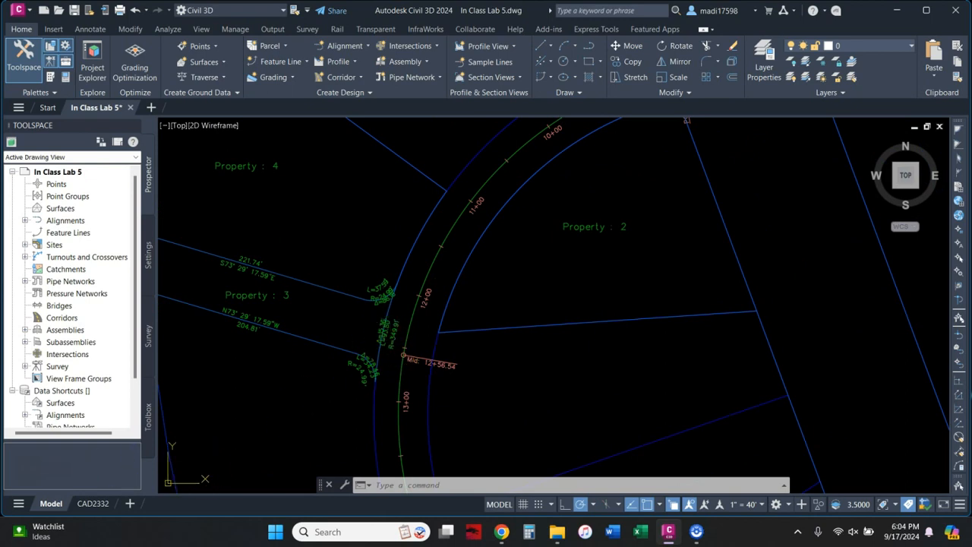
scroll(498, 302, down, 2)
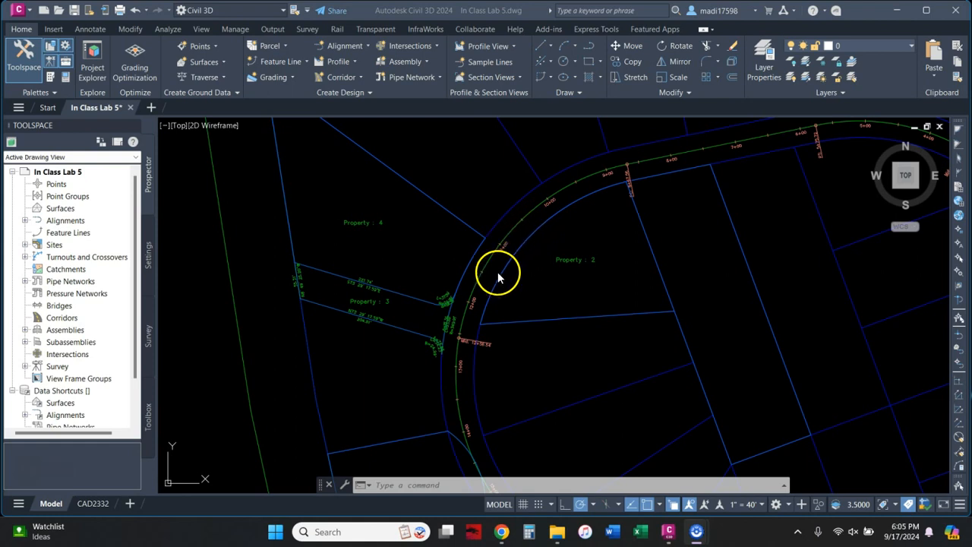
scroll(479, 299, up, 5)
scroll(486, 299, down, 3)
scroll(487, 303, down, 4)
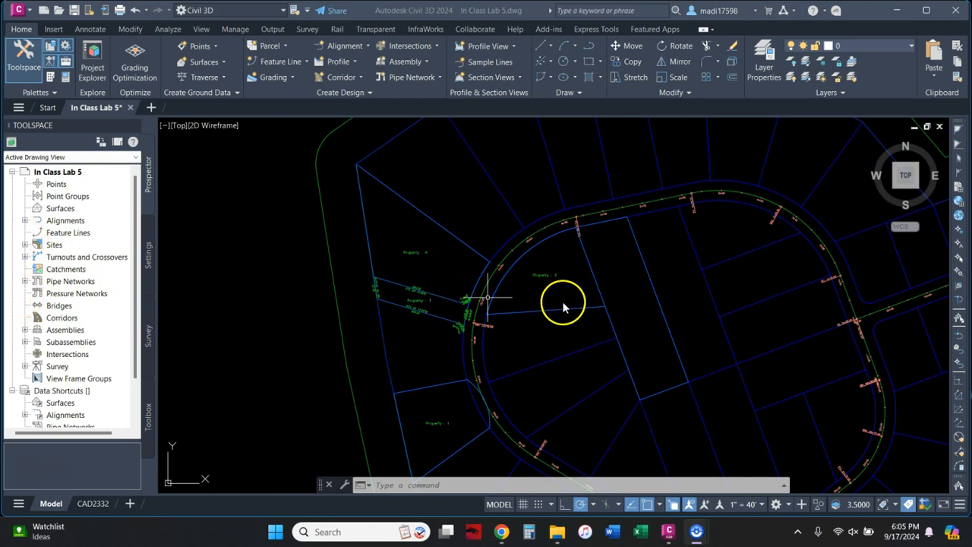
scroll(562, 307, down, 5)
middle_drag(430, 310, 406, 298)
scroll(393, 295, down, 5)
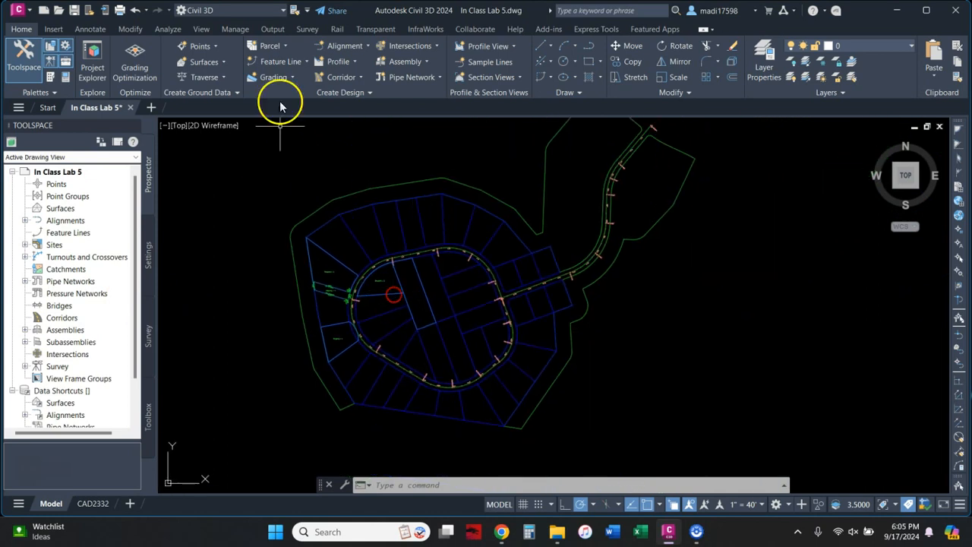
Step: Start creating parcels from objects and select the boundary lines and arcs of the outer lots along the loop road's north side
click(283, 46)
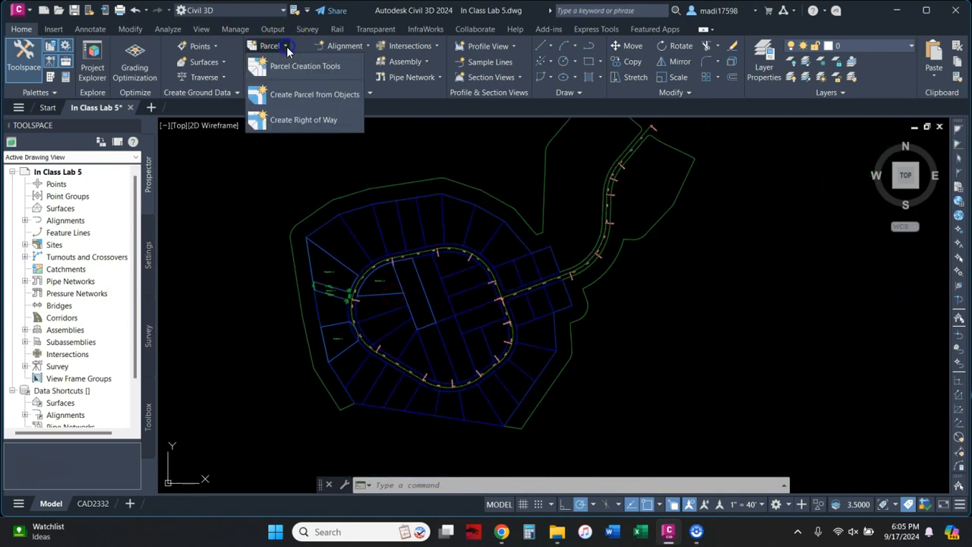
click(295, 95)
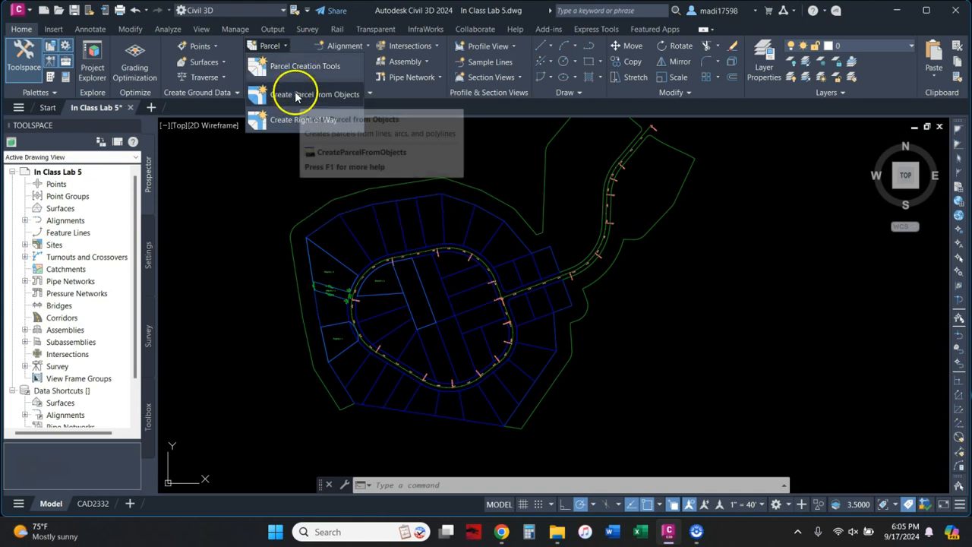
click(332, 245)
click(354, 231)
click(344, 227)
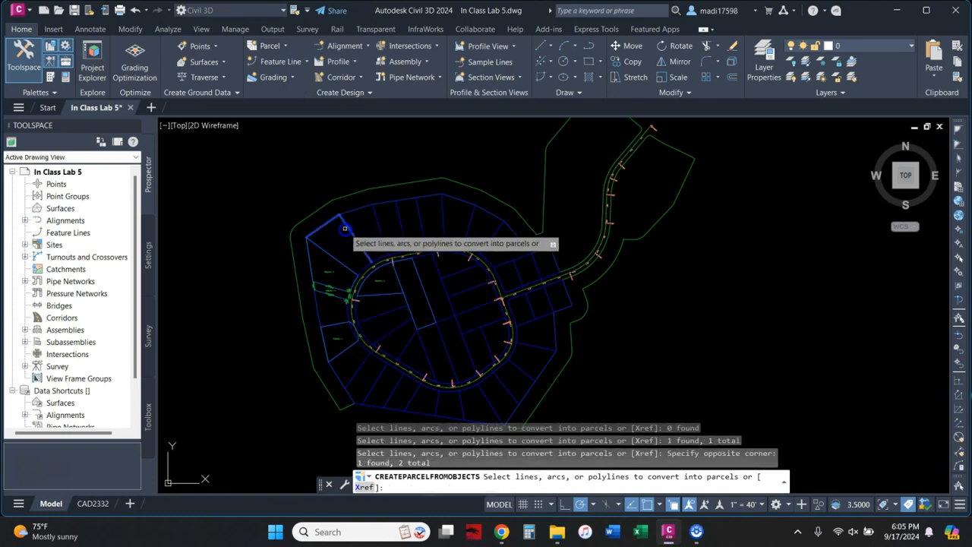
click(315, 169)
click(515, 260)
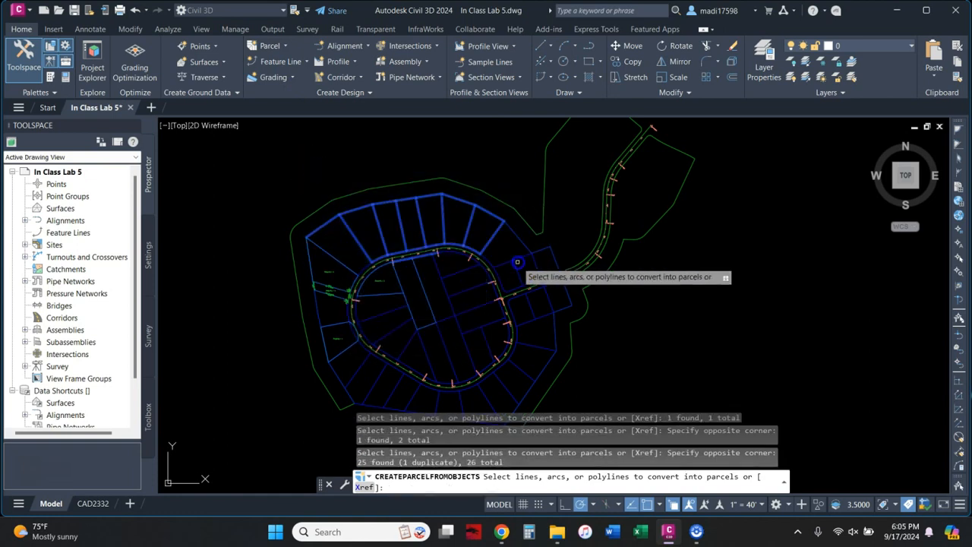
Step: Add the northwest lot's road arc and shared lot line, and create the Property parcels in Site 1 without segment labels, keeping existing entities
scroll(364, 268, up, 5)
click(364, 268)
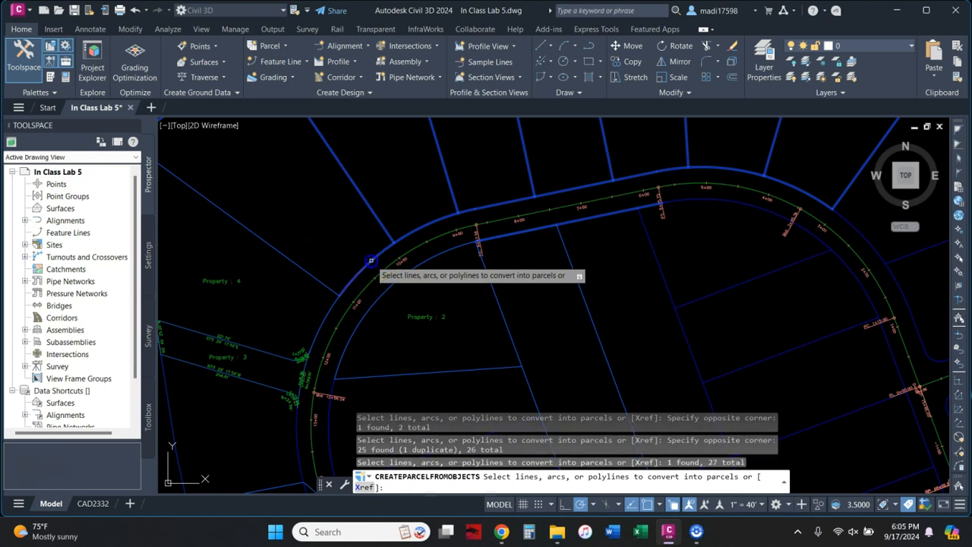
click(327, 286)
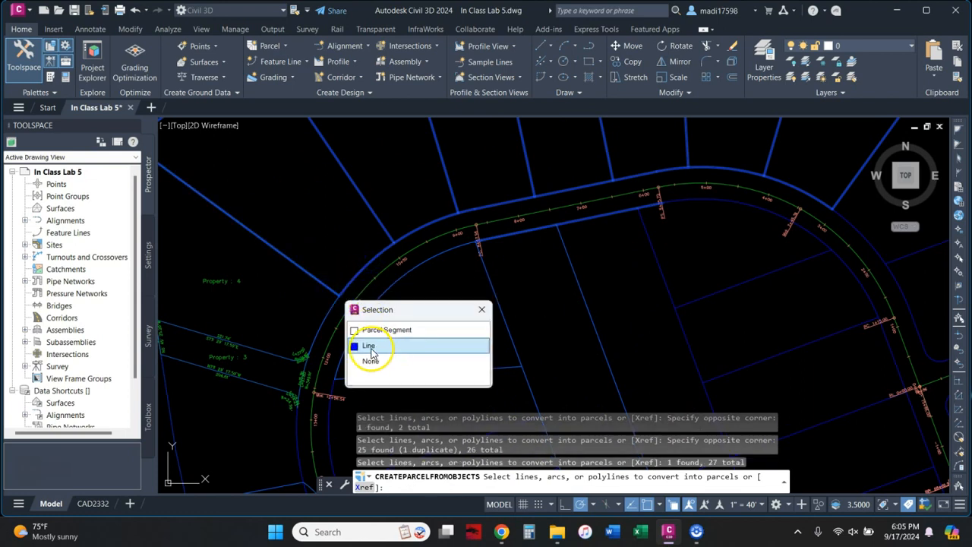
click(367, 347)
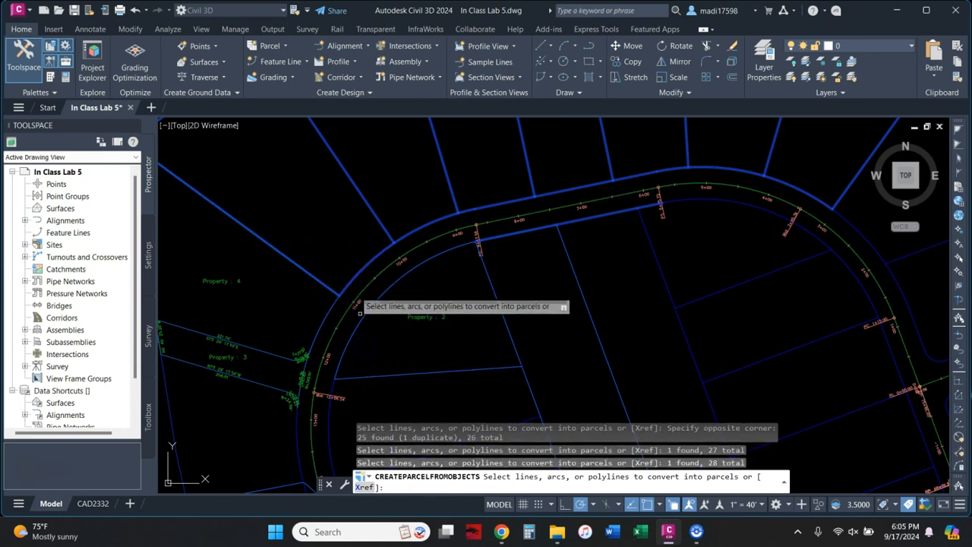
scroll(314, 195, down, 4)
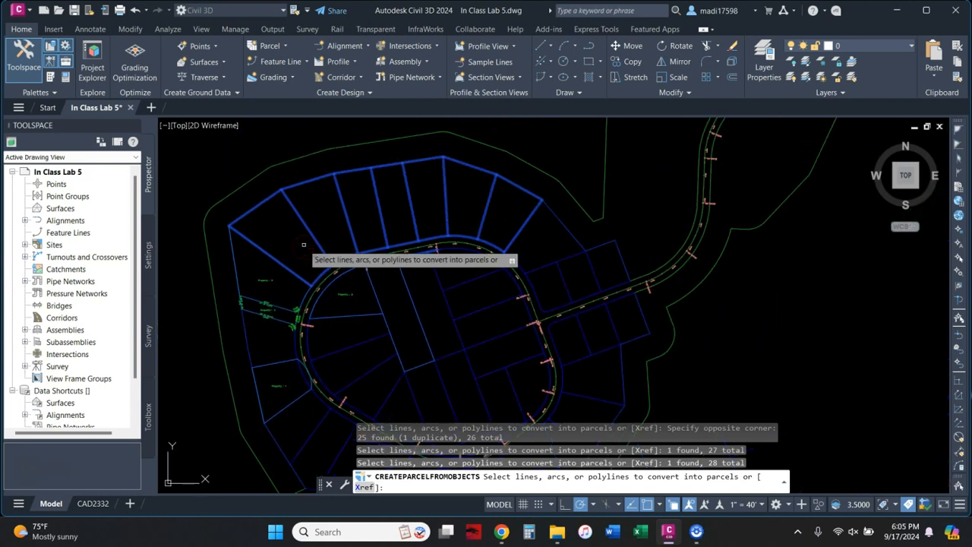
key(Return)
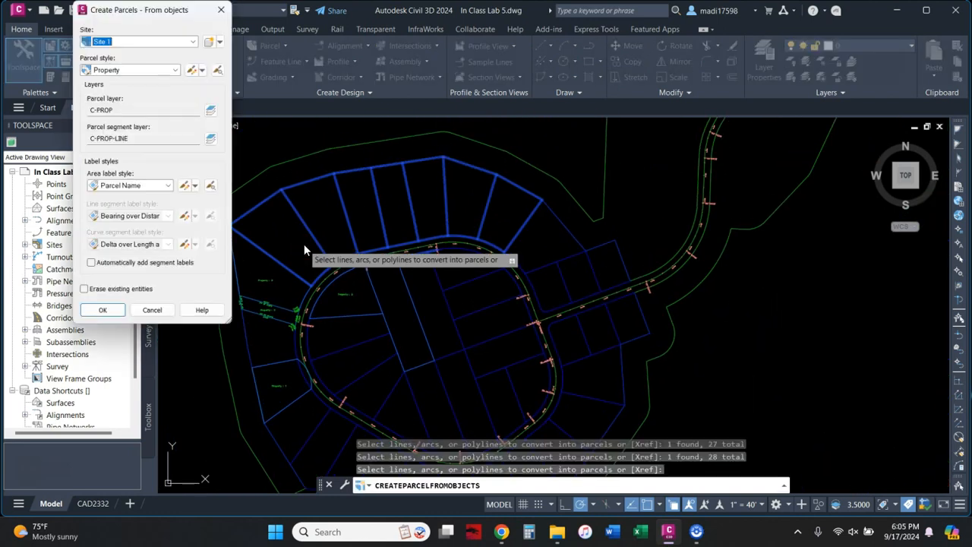
click(107, 310)
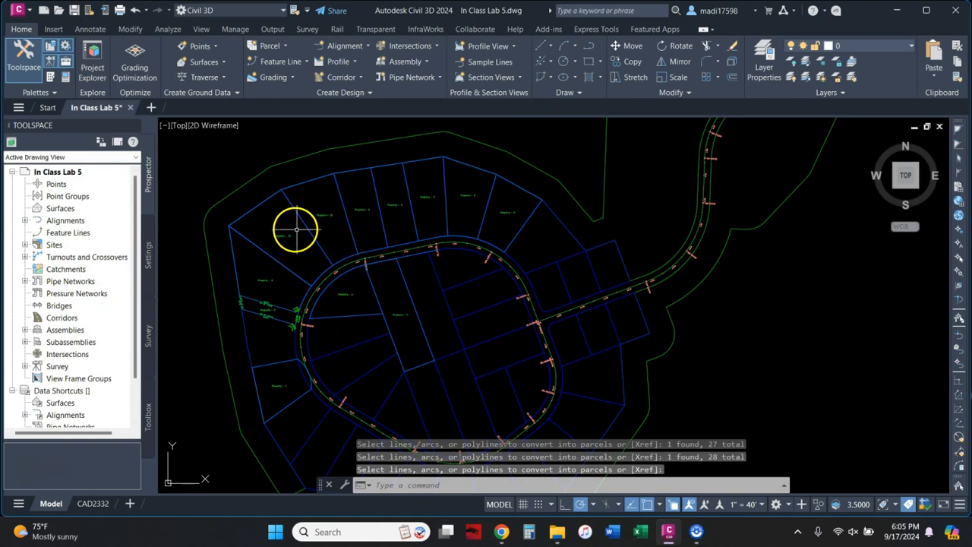
Step: Check the new parcels along the loop road's north side by selecting their area labels one at a time
click(326, 214)
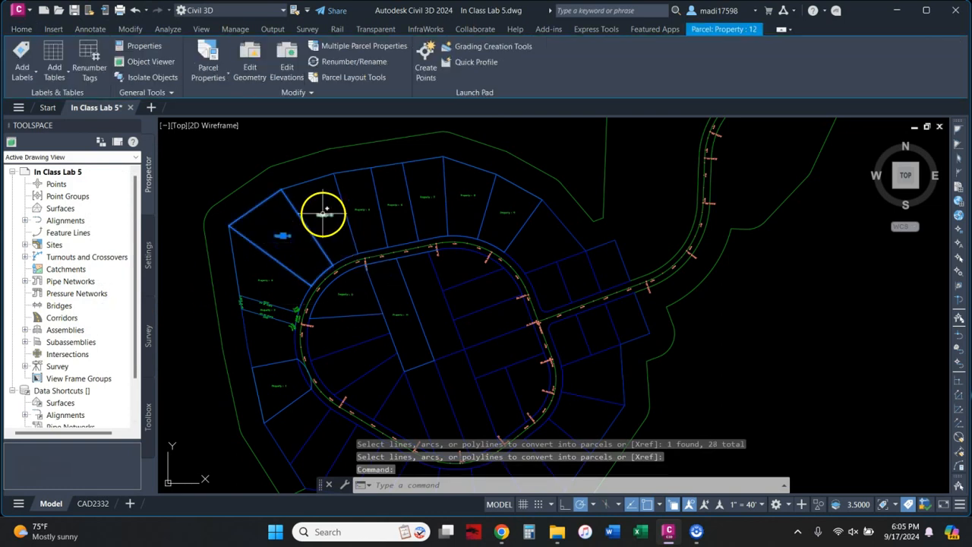
key(Escape)
click(360, 211)
key(Escape)
click(394, 208)
key(Escape)
click(476, 204)
key(Escape)
click(522, 235)
key(Escape)
middle_drag(554, 265, 547, 231)
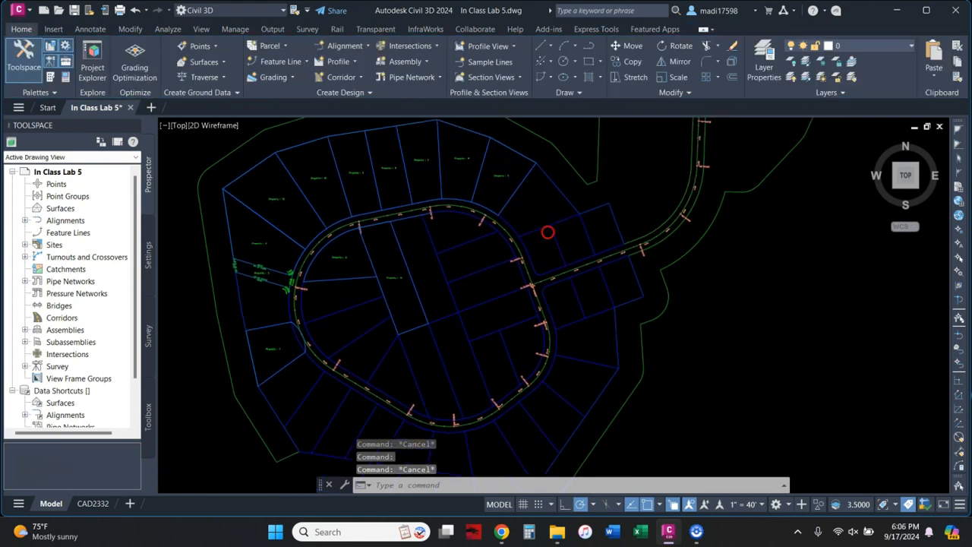
Step: Start parcel layout with two-point fixed lines, using Site 1, the Property style and Parcel Name area labels without segment labels
scroll(547, 231, down, 4)
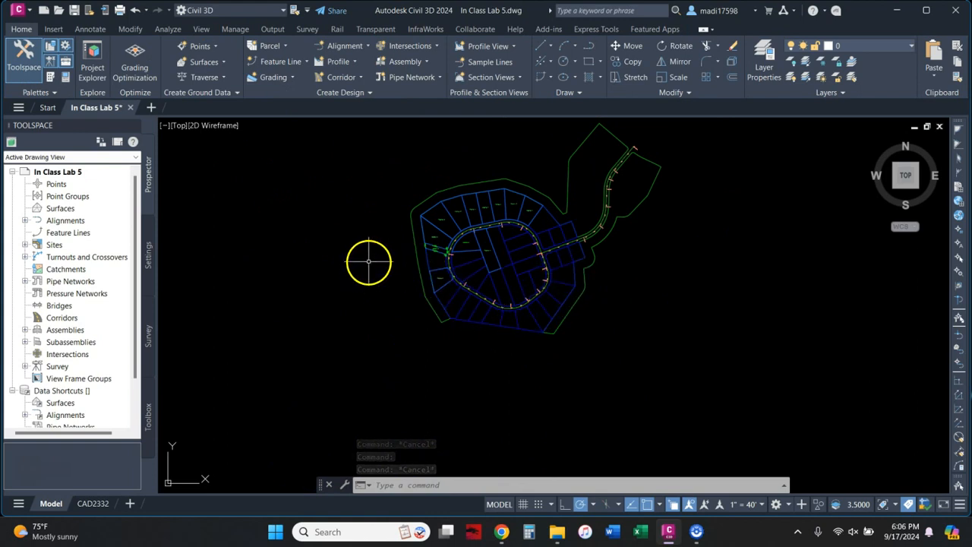
middle_drag(353, 255, 304, 273)
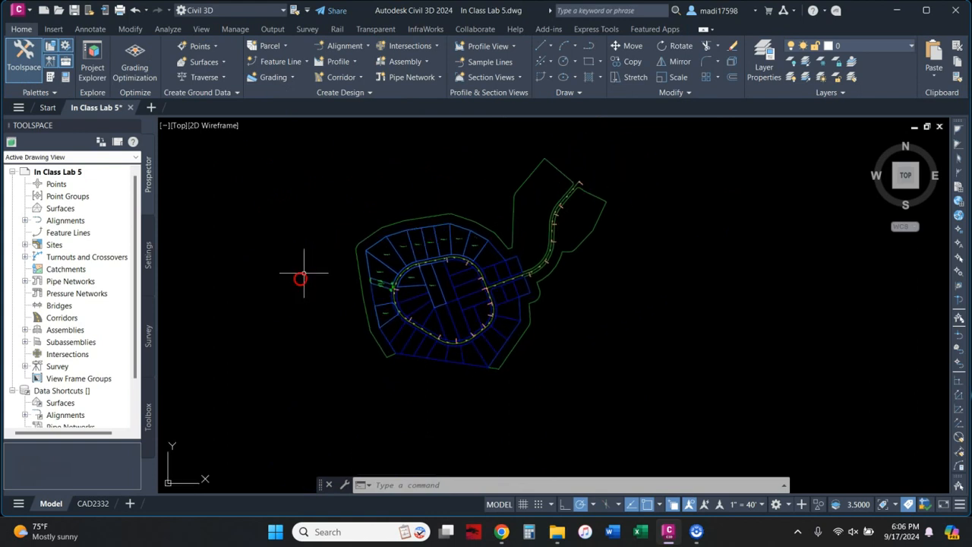
click(287, 47)
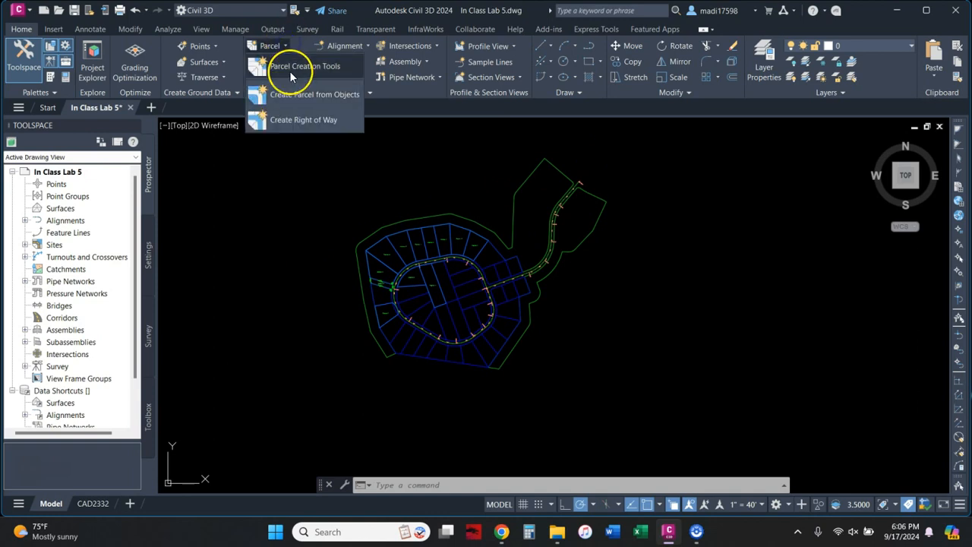
click(290, 70)
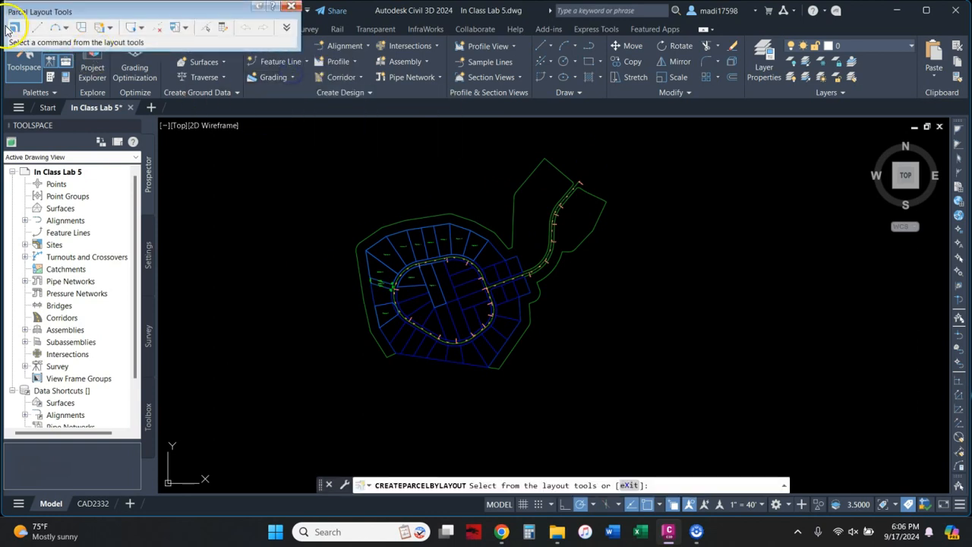
click(42, 30)
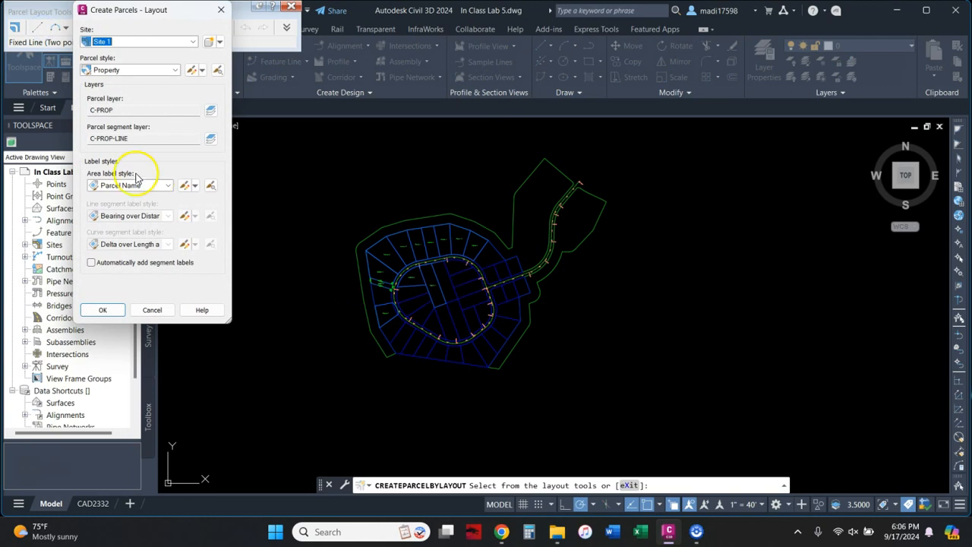
click(102, 307)
Step: Trace all four sides of the easternmost lot north of the access road with fixed lines to form a closed parcel
scroll(497, 279, up, 6)
middle_drag(629, 199, 533, 273)
click(529, 218)
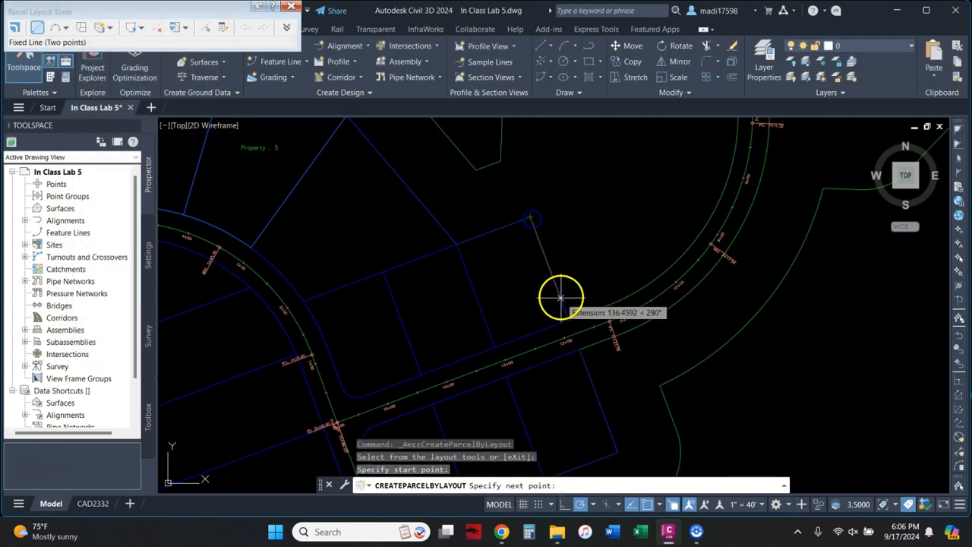
click(567, 319)
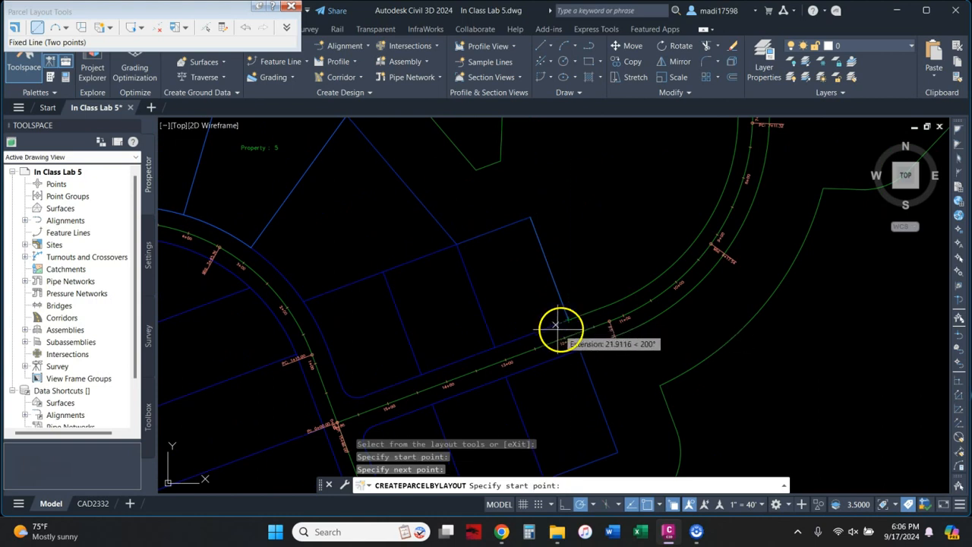
click(568, 320)
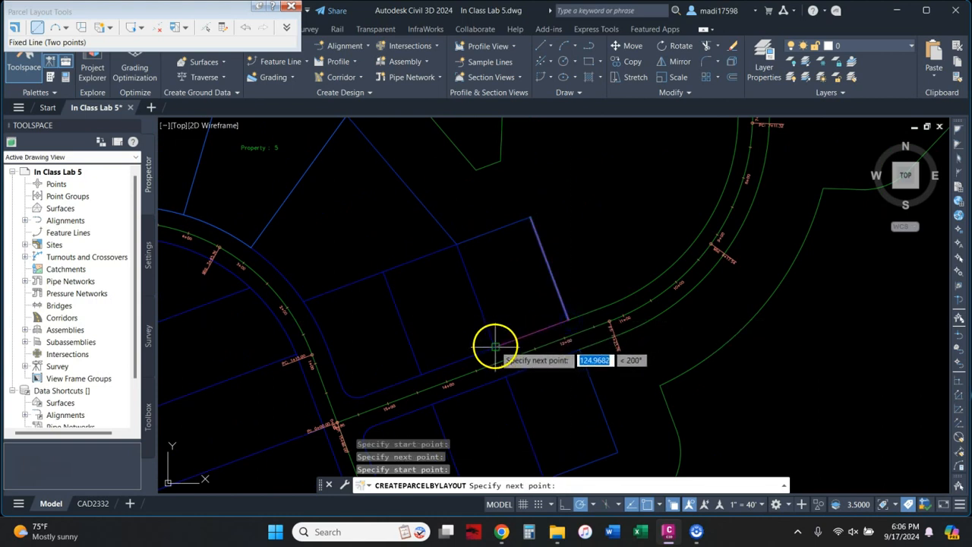
click(495, 346)
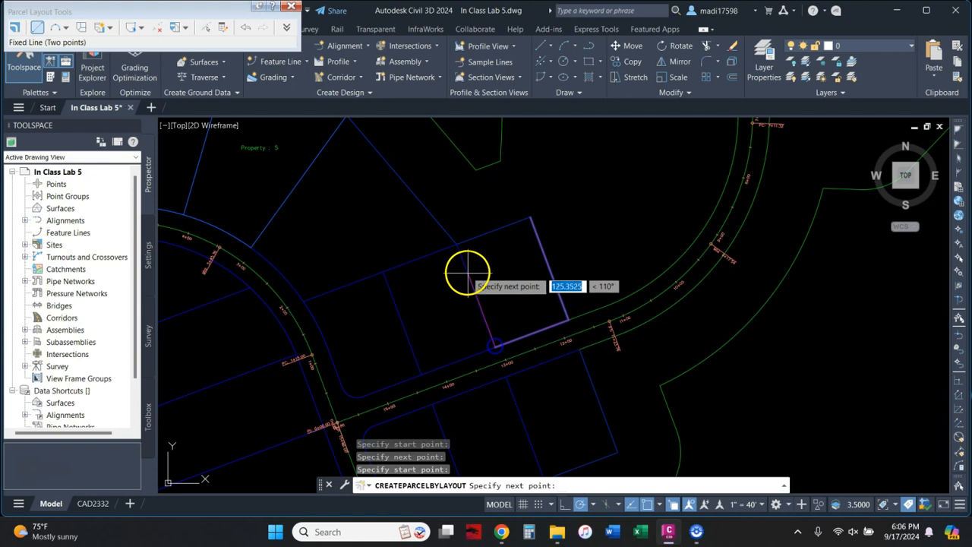
click(457, 242)
click(457, 242)
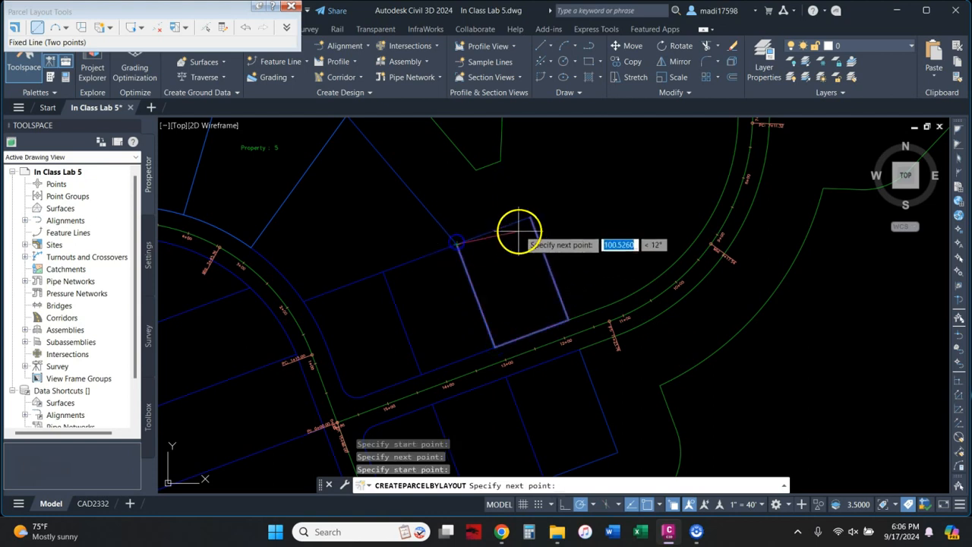
click(530, 218)
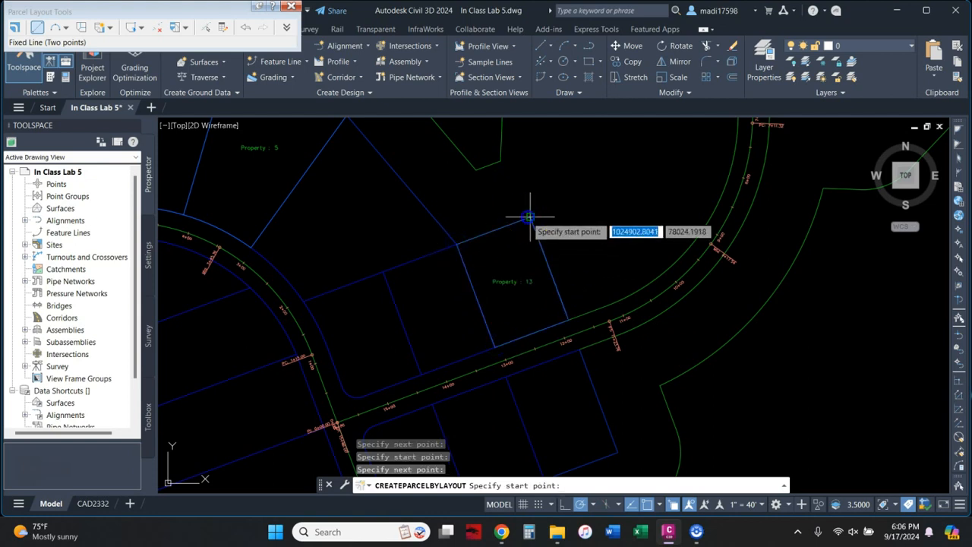
Step: Trace the adjoining lot to the west with fixed parcel lines, including the shared lot line, and exit the layout tools
click(456, 243)
click(383, 272)
click(384, 272)
click(421, 373)
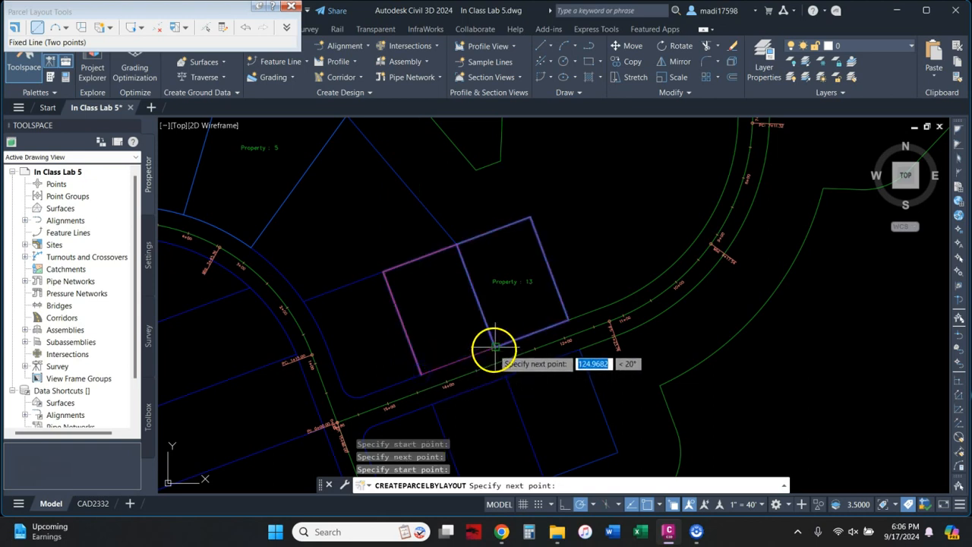
click(495, 347)
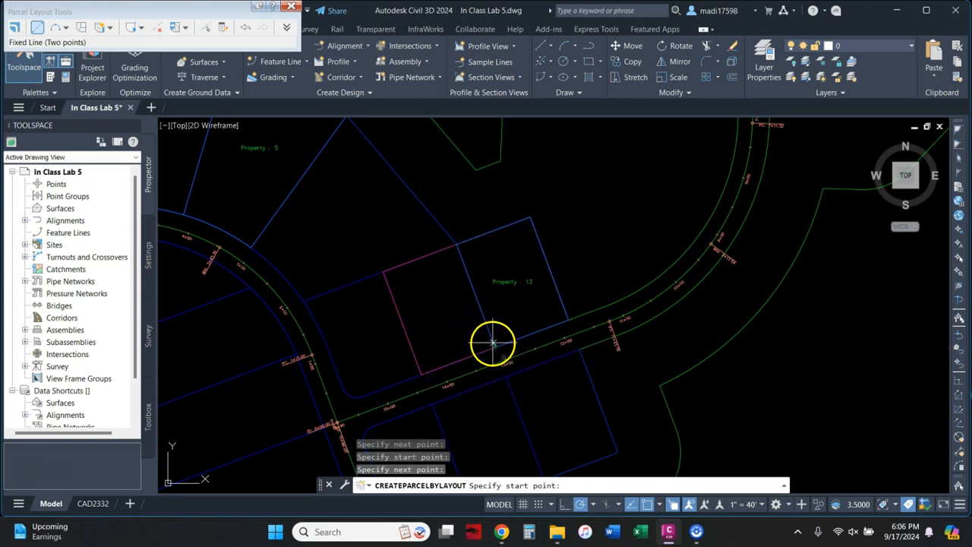
click(457, 245)
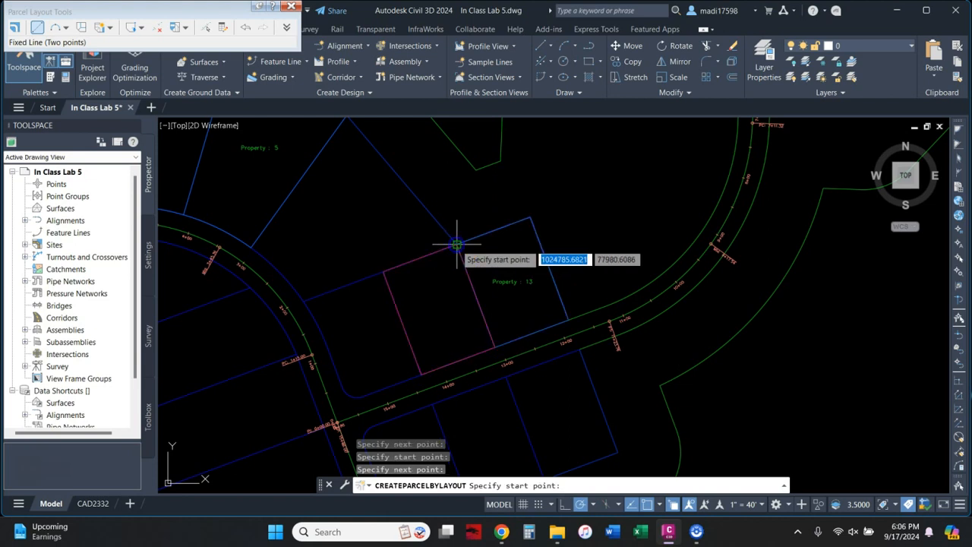
key(Return)
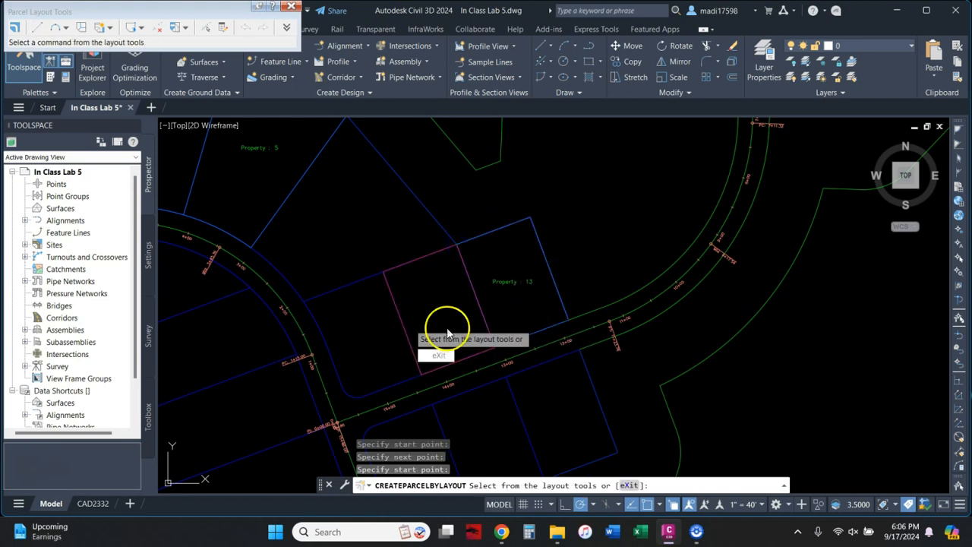
text(X)
key(Return)
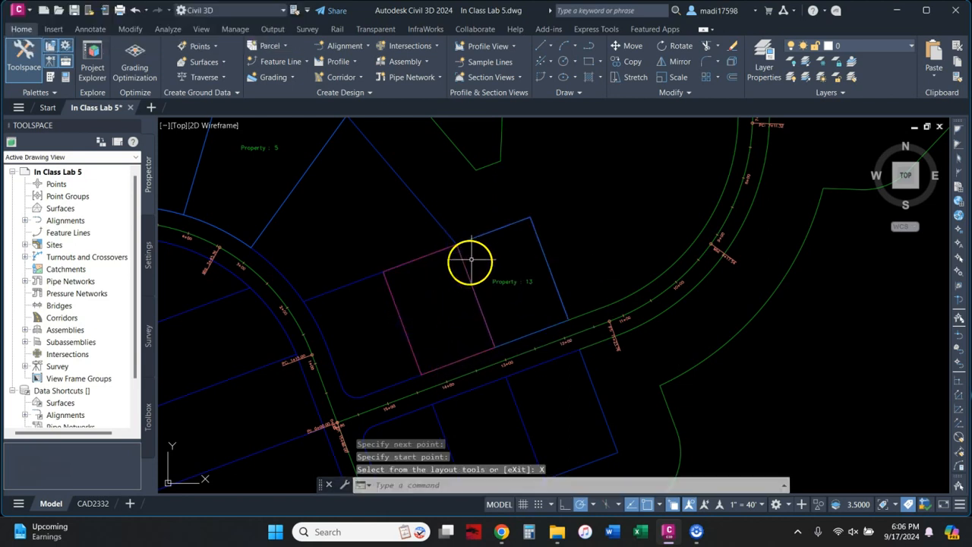
Step: Inspect the parcel segment along the lot line shared by Property 13 and the adjoining traced lot
click(467, 268)
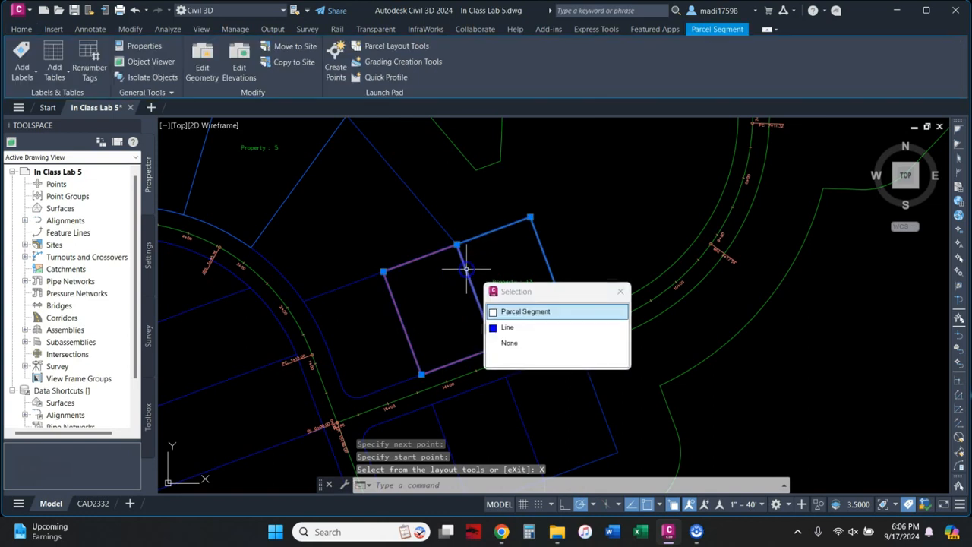
click(506, 312)
key(Escape)
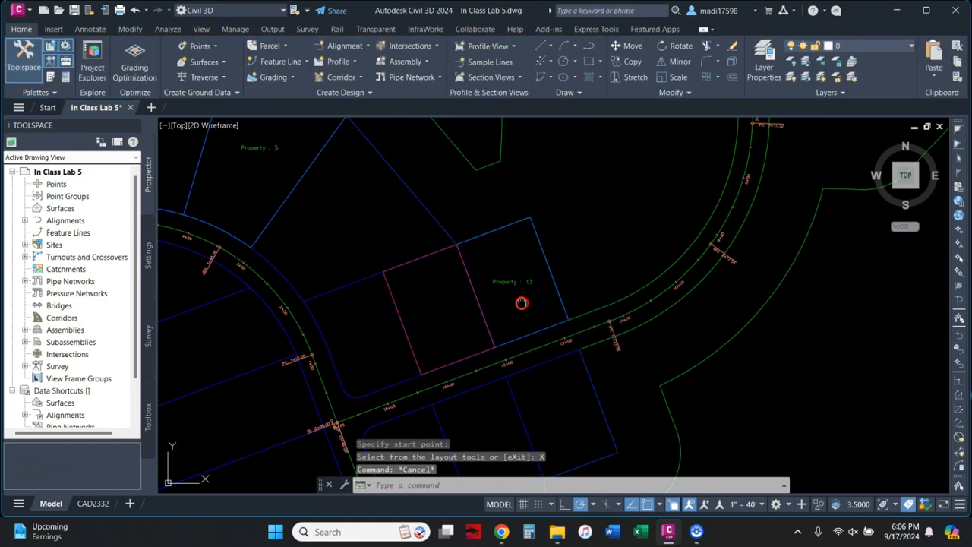
Step: Start adding multiple-segment labels with the Property 12 parcel in the northwest selected
middle_drag(521, 303, 597, 293)
scroll(598, 293, down, 5)
middle_drag(514, 292, 588, 282)
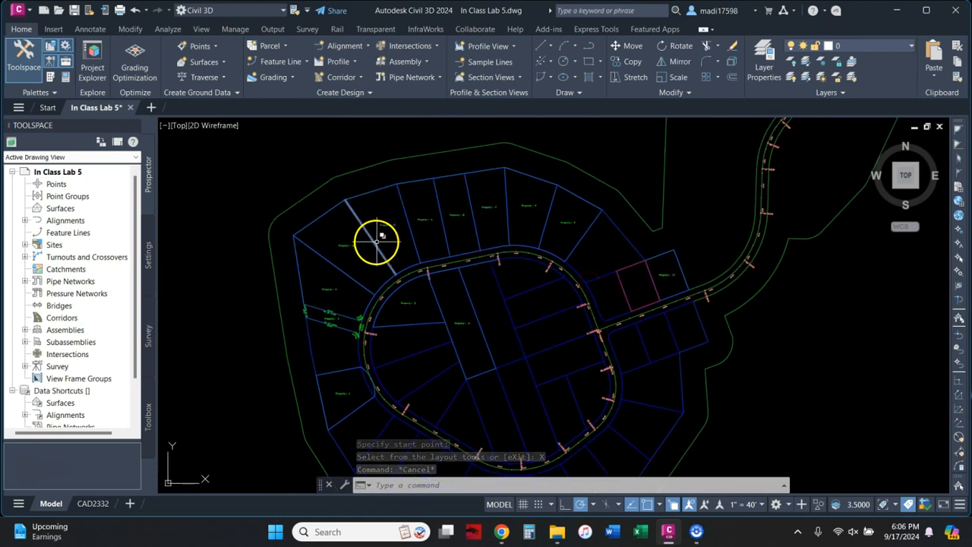
scroll(332, 341, up, 5)
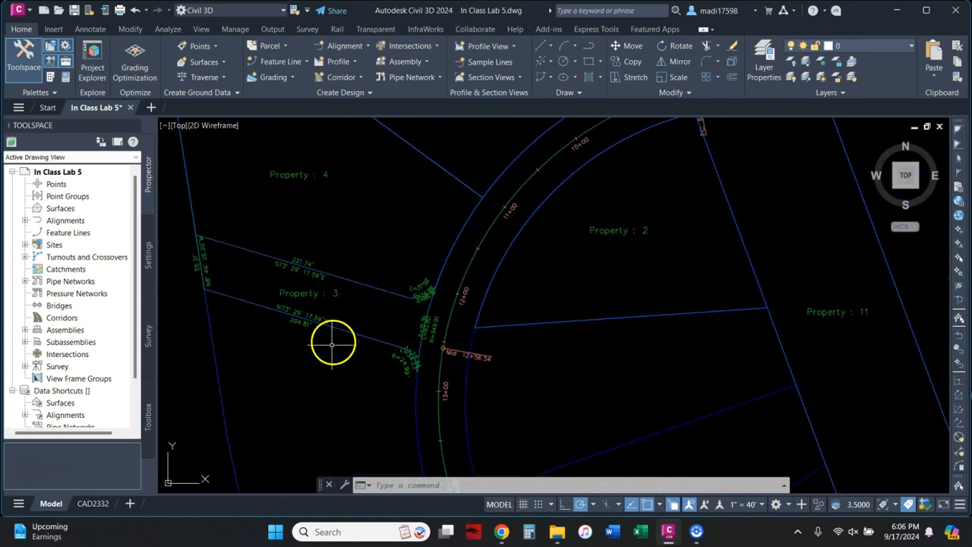
mouse_move(354, 250)
middle_down()
mouse_move(439, 464)
mouse_move(432, 399)
mouse_move(395, 456)
middle_up()
scroll(440, 460, down, 2)
mouse_move(433, 311)
middle_down()
mouse_move(397, 396)
mouse_move(394, 383)
middle_up()
scroll(388, 321, down, 2)
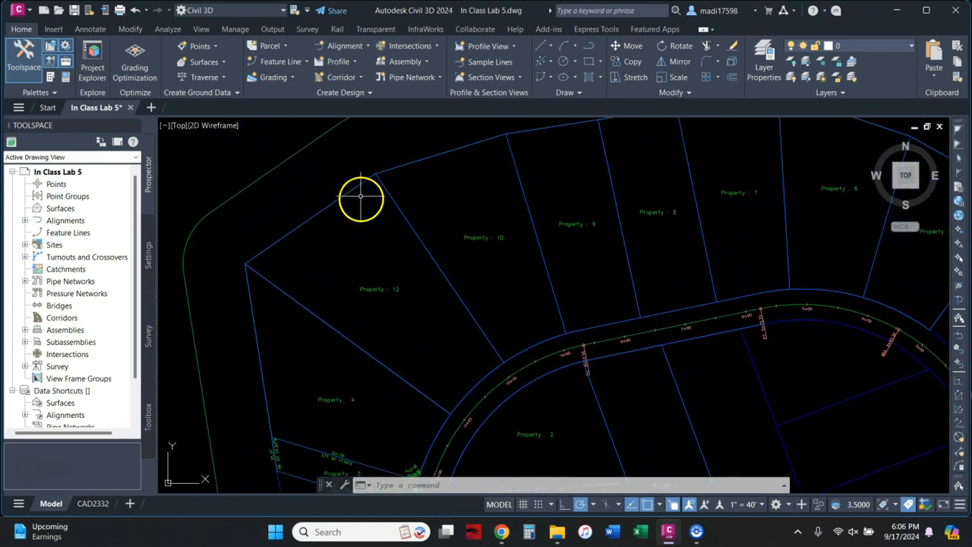
click(387, 289)
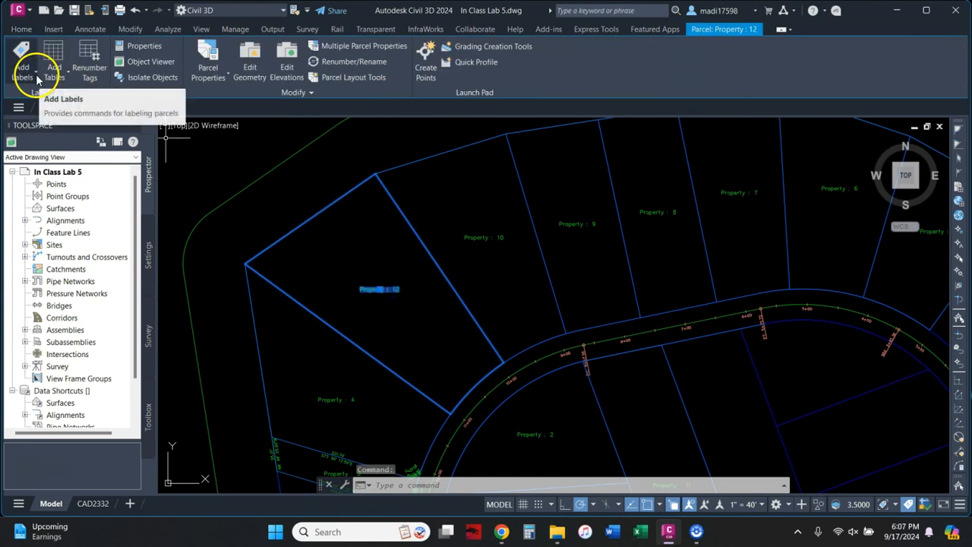
click(38, 79)
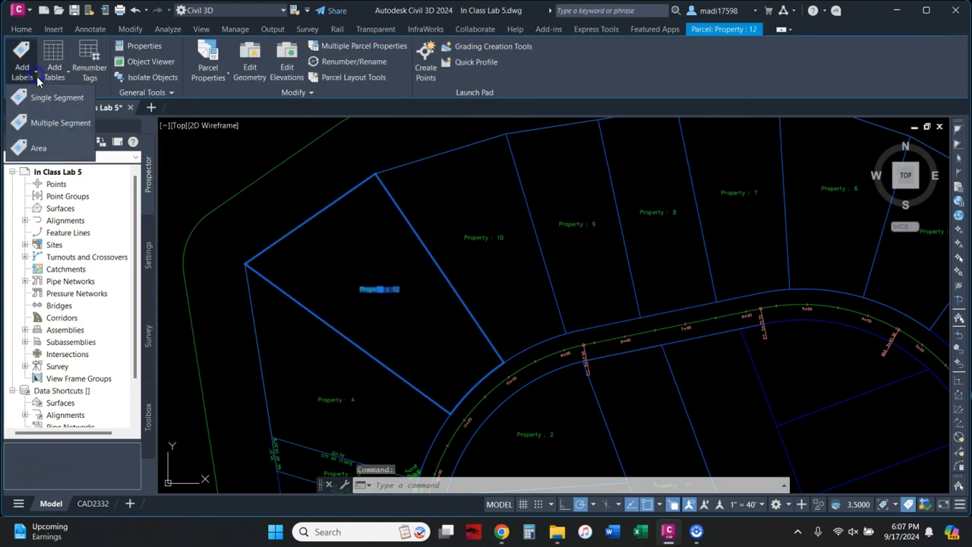
click(53, 123)
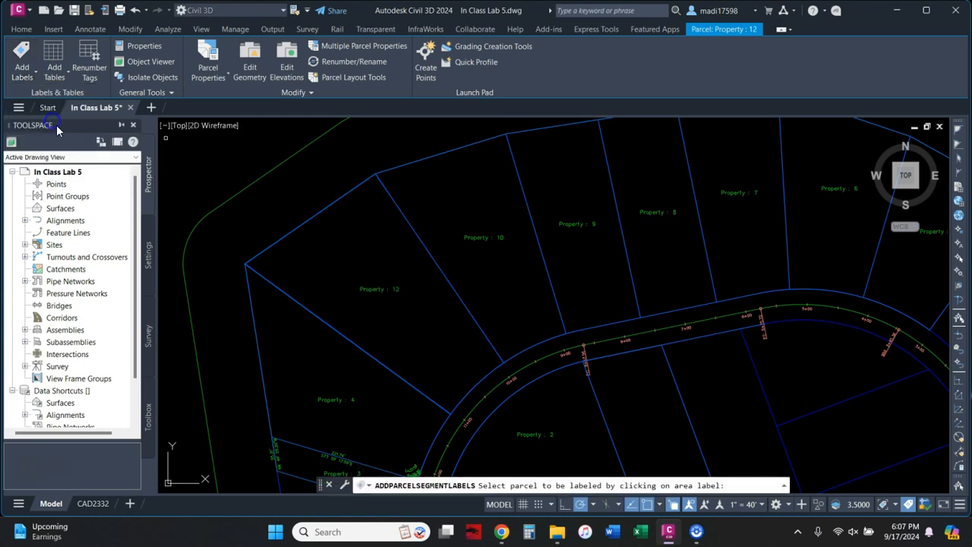
Step: Try to label the boundaries of Property 12 and Property 4 by picking their parcel segments, including the road arc
click(284, 236)
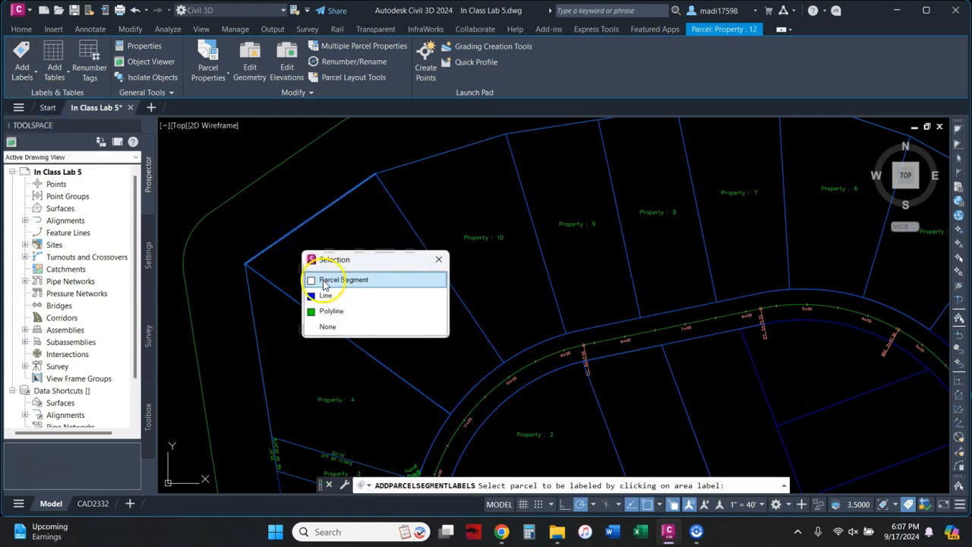
click(344, 279)
click(295, 298)
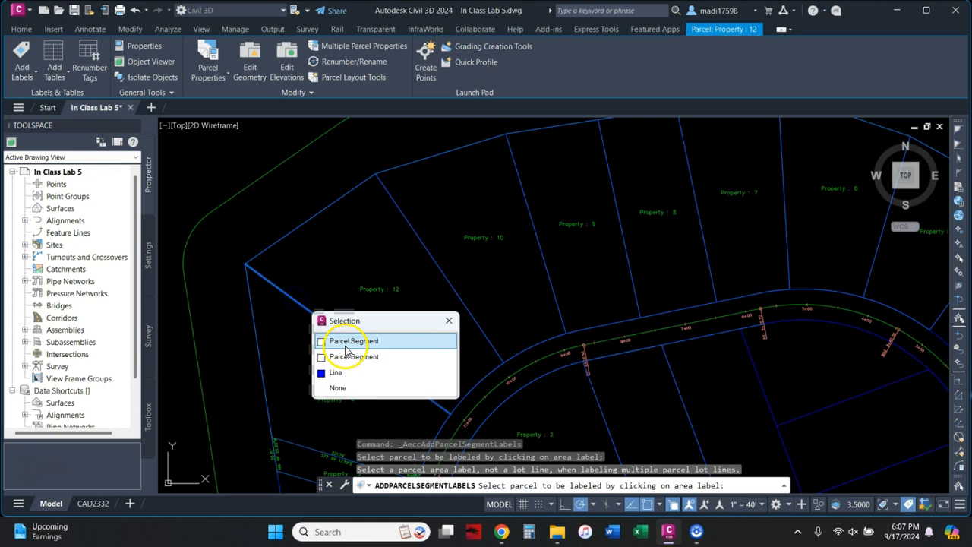
click(344, 342)
click(256, 336)
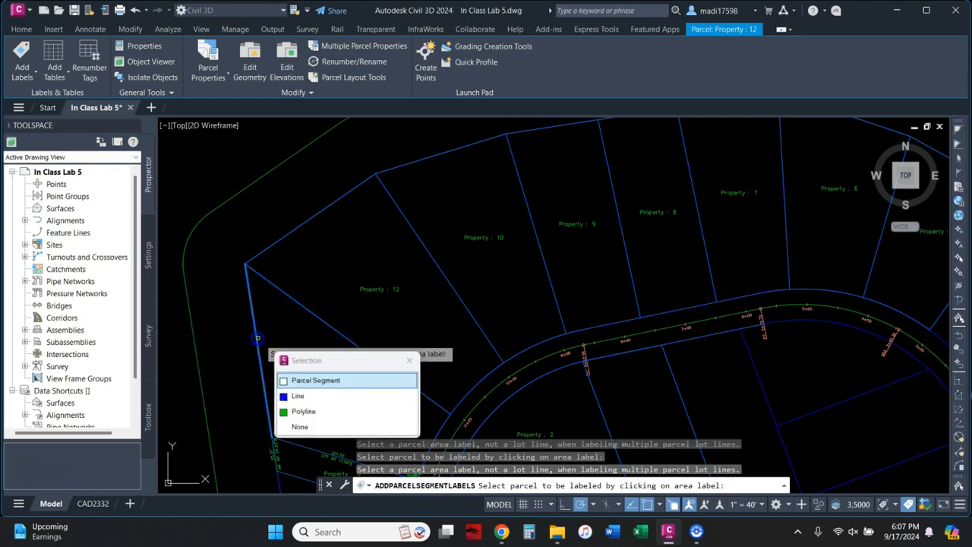
click(303, 379)
click(472, 387)
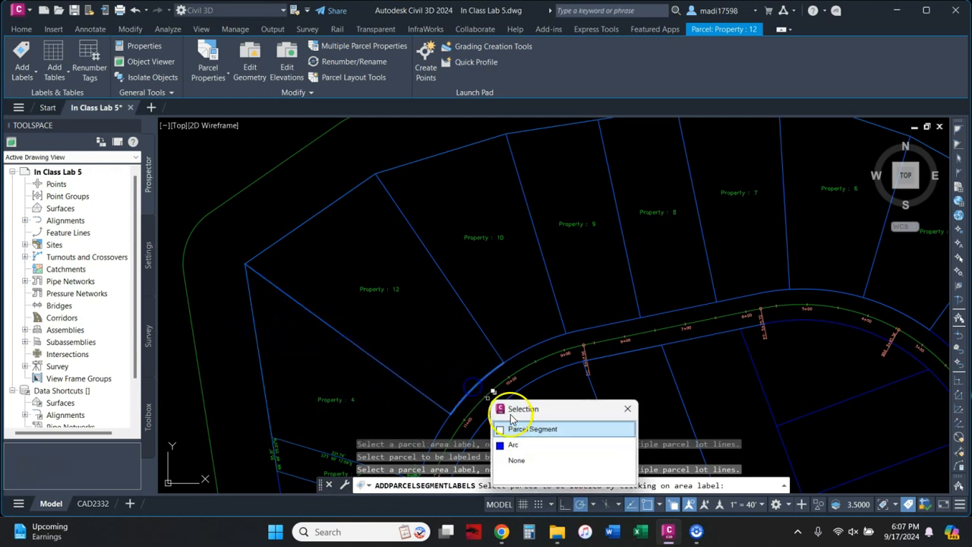
click(514, 429)
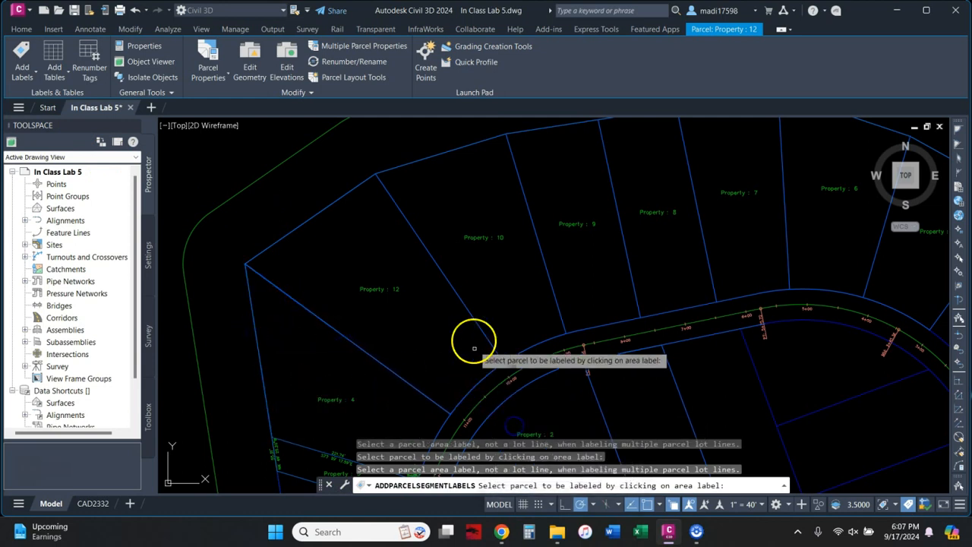
click(458, 304)
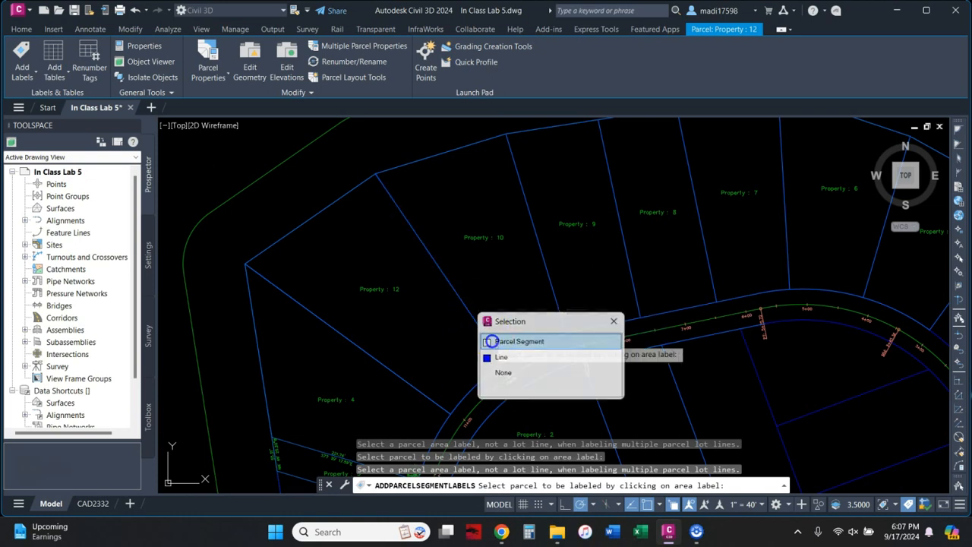
click(494, 340)
Step: Try to label the boundaries of Property 10 by picking its north and east parcel segments
scroll(449, 315, down, 4)
click(287, 178)
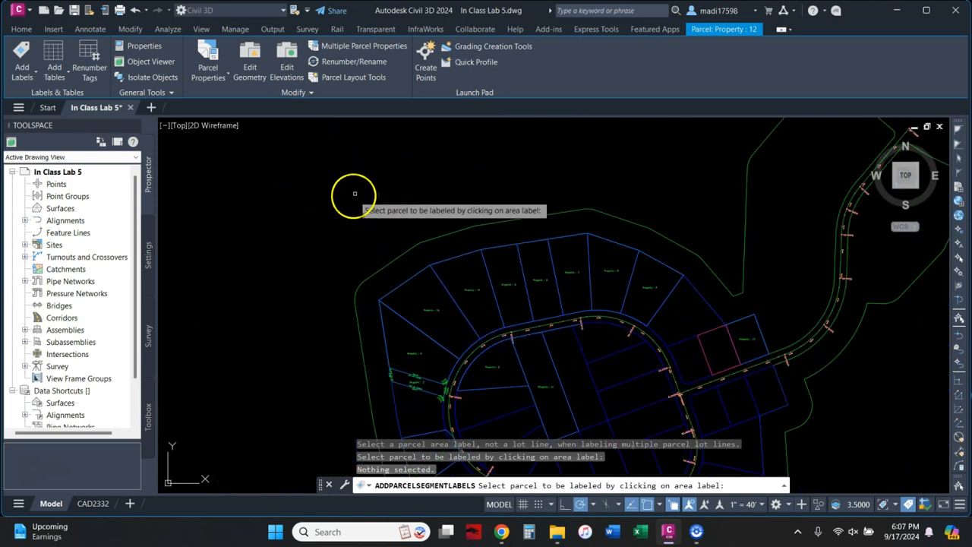
click(331, 206)
click(457, 257)
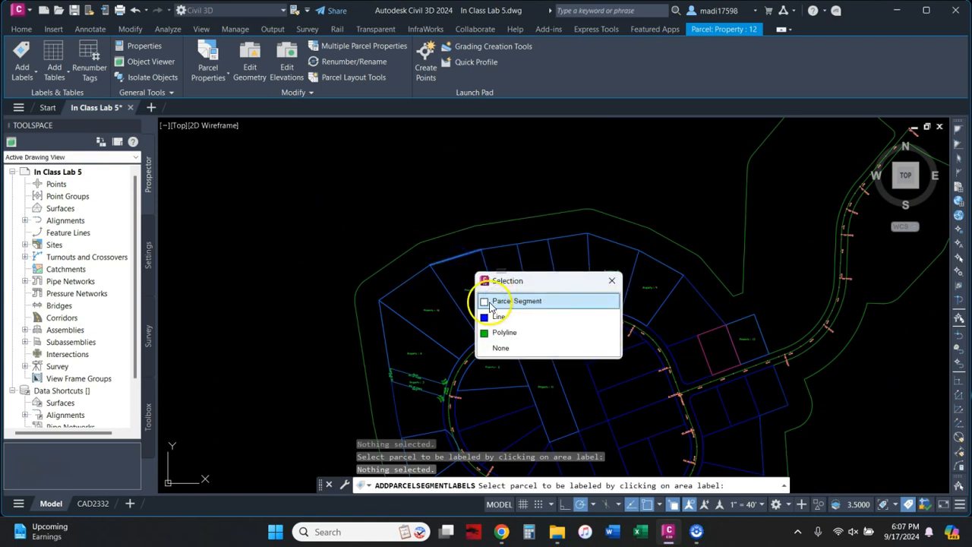
click(490, 304)
click(479, 270)
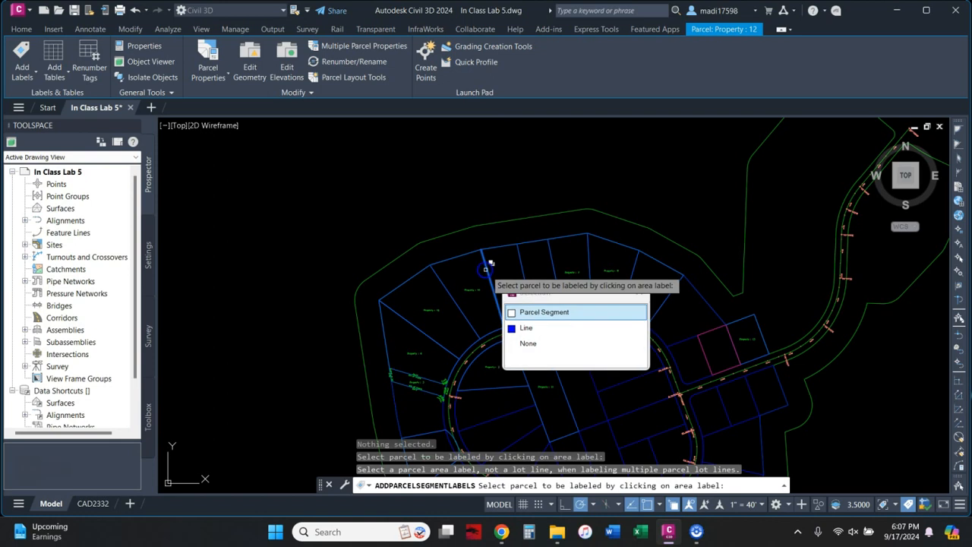
click(523, 315)
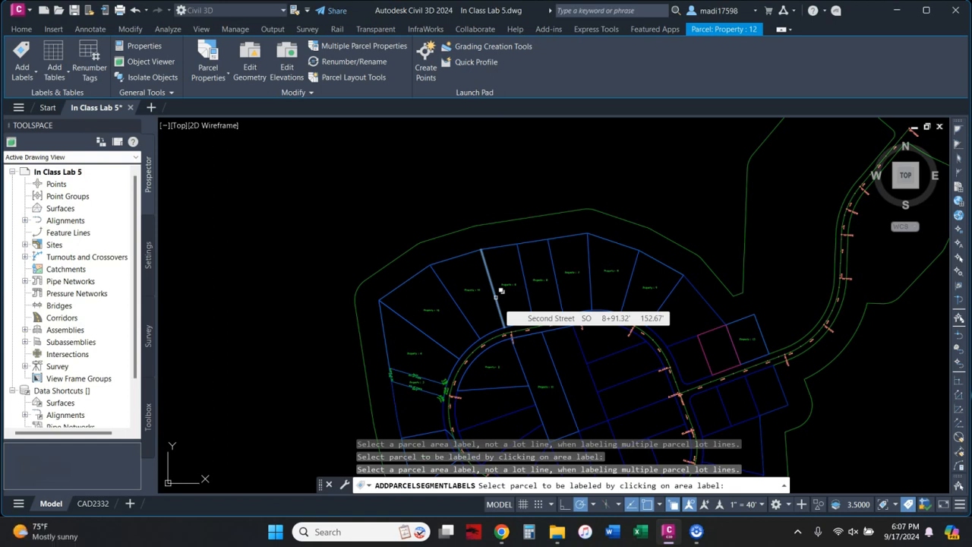
Step: Label the segments of Property 10 and Property 12 in the clockwise direction by selecting their parcel area labels
click(470, 293)
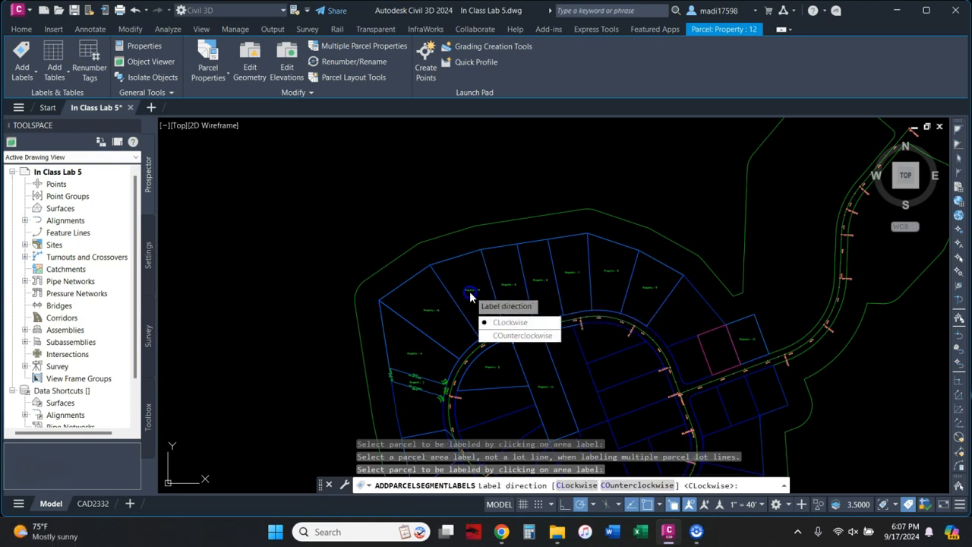
click(492, 324)
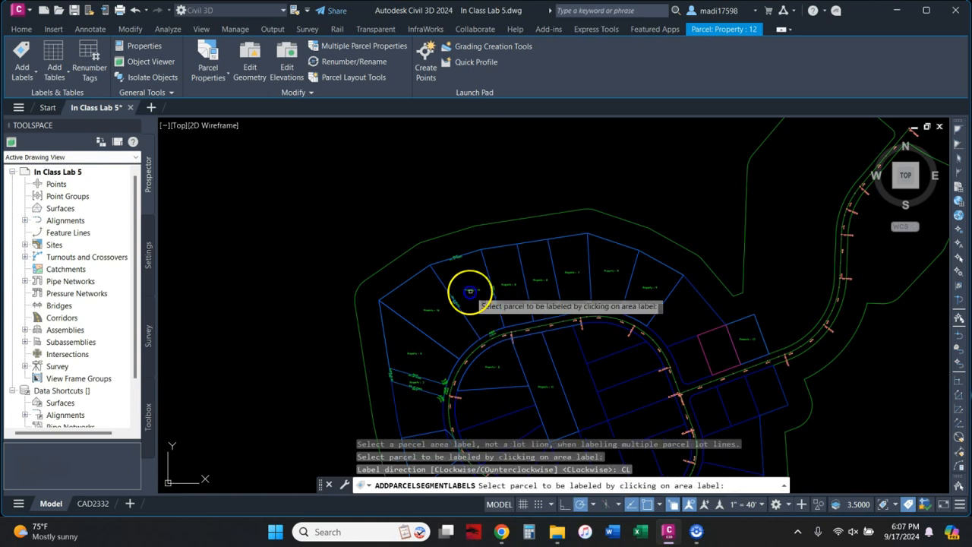
click(434, 311)
click(456, 340)
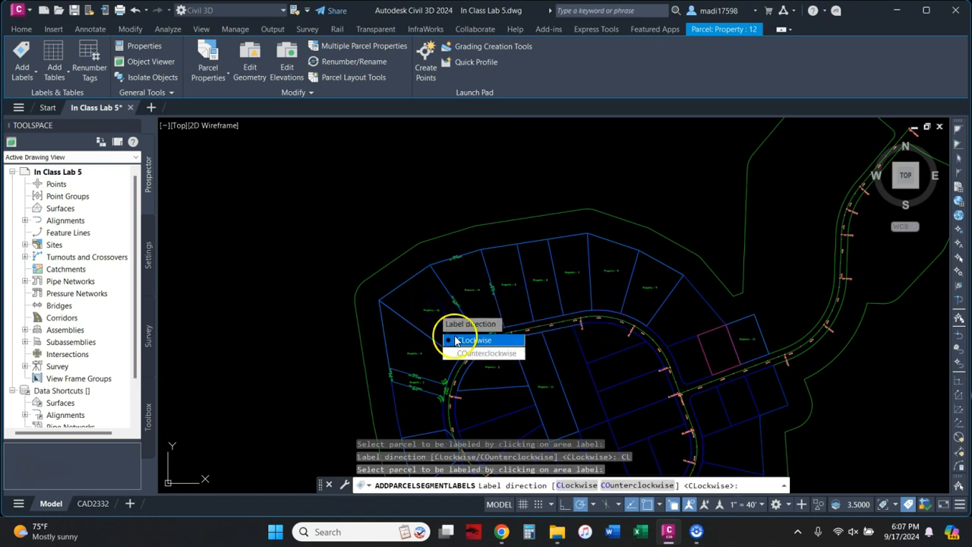
Step: Label the segments of Property 9 in the counterclockwise direction through its area label
click(509, 287)
click(531, 320)
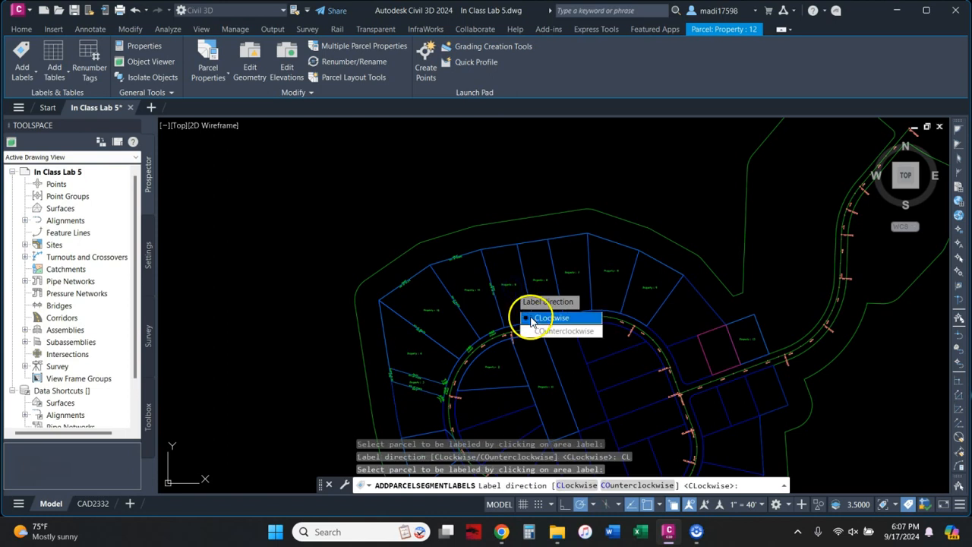
click(540, 334)
Step: Label the segments of Property 8 clockwise and Property 7 counterclockwise, and end the labeling command
scroll(486, 251, up, 5)
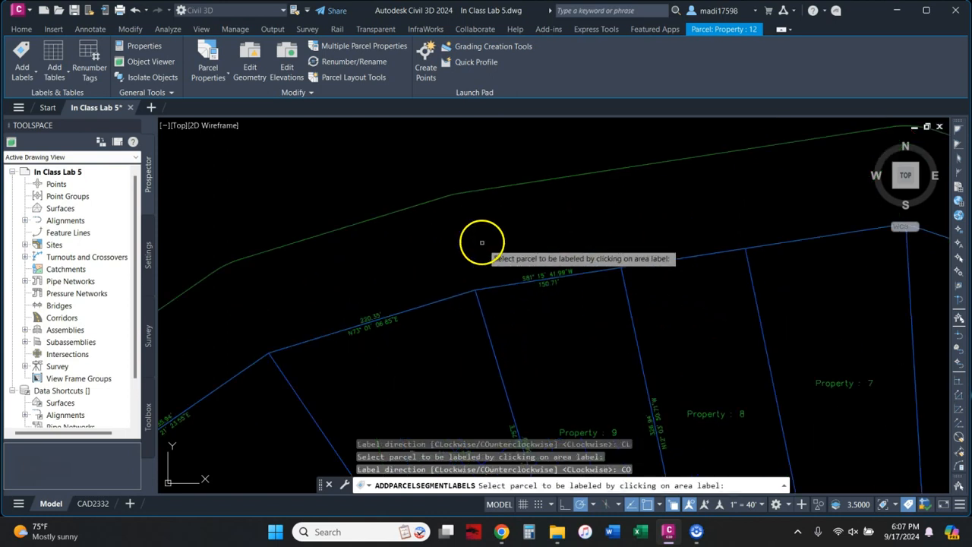
mouse_move(537, 301)
middle_down()
mouse_move(553, 365)
mouse_move(506, 234)
middle_up()
scroll(506, 234, down, 2)
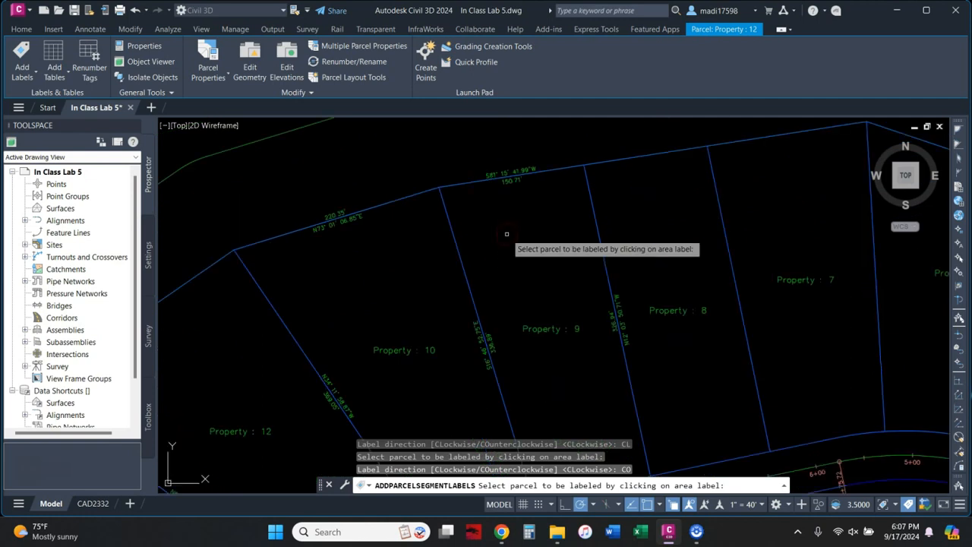
click(666, 315)
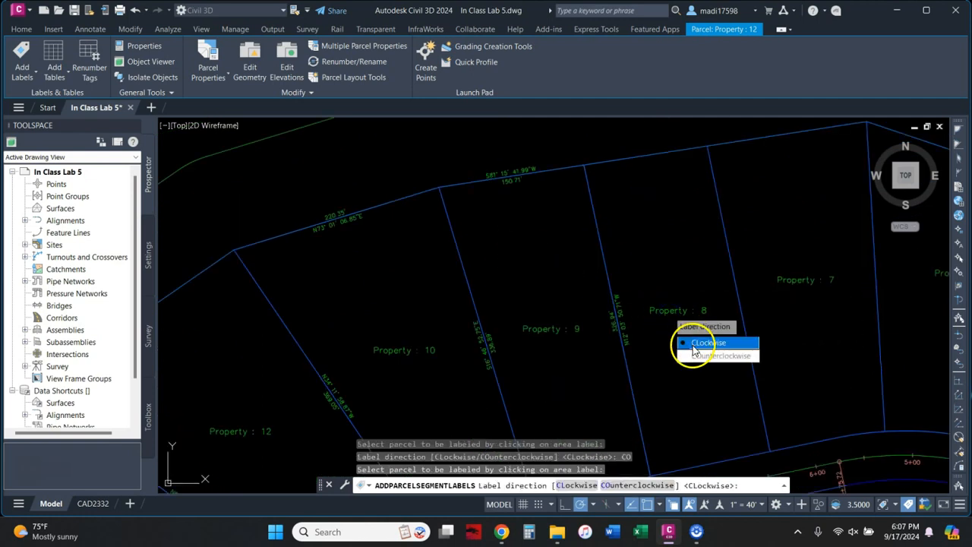
click(694, 350)
click(777, 283)
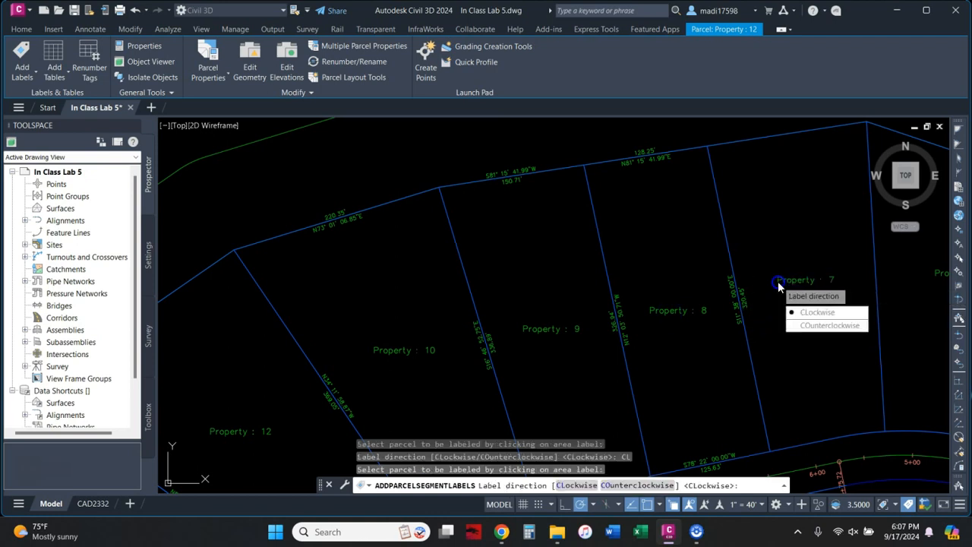
click(816, 326)
key(Escape)
key(Escape)
Step: Compare the bearing labels along the north lot lines of Properties 7 to 9 and examine the curve labels along the road
middle_drag(729, 218, 651, 252)
scroll(659, 175, up, 4)
middle_drag(660, 201, 625, 222)
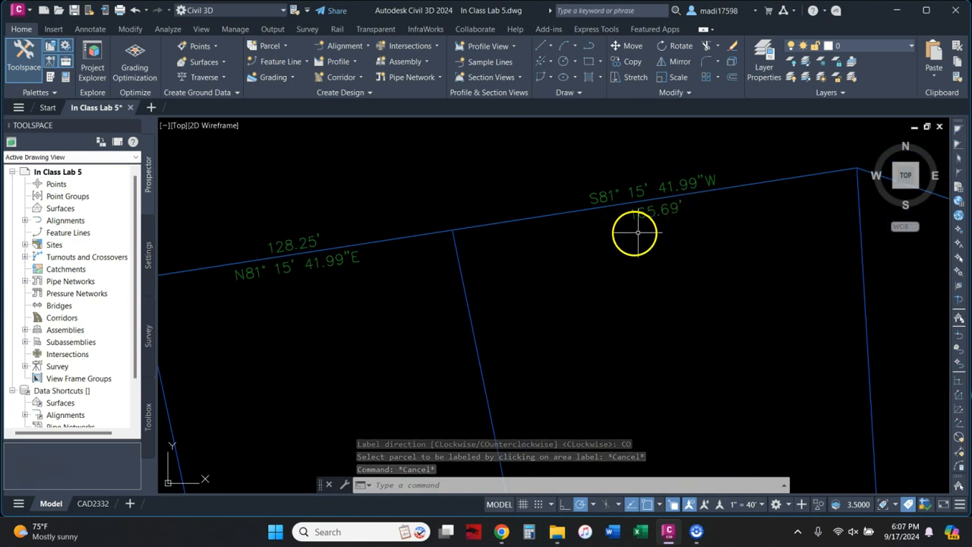
scroll(678, 178, down, 3)
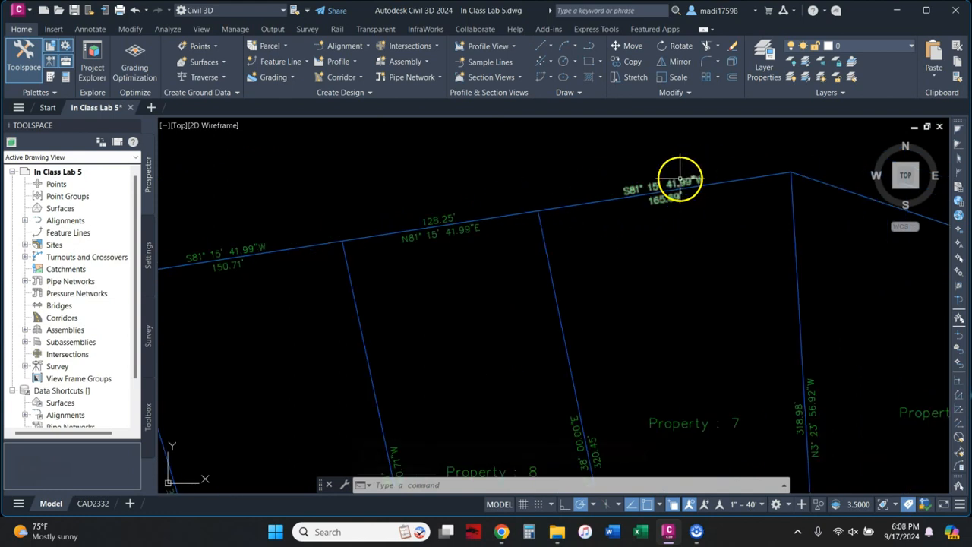
scroll(530, 214, up, 1)
scroll(529, 213, up, 1)
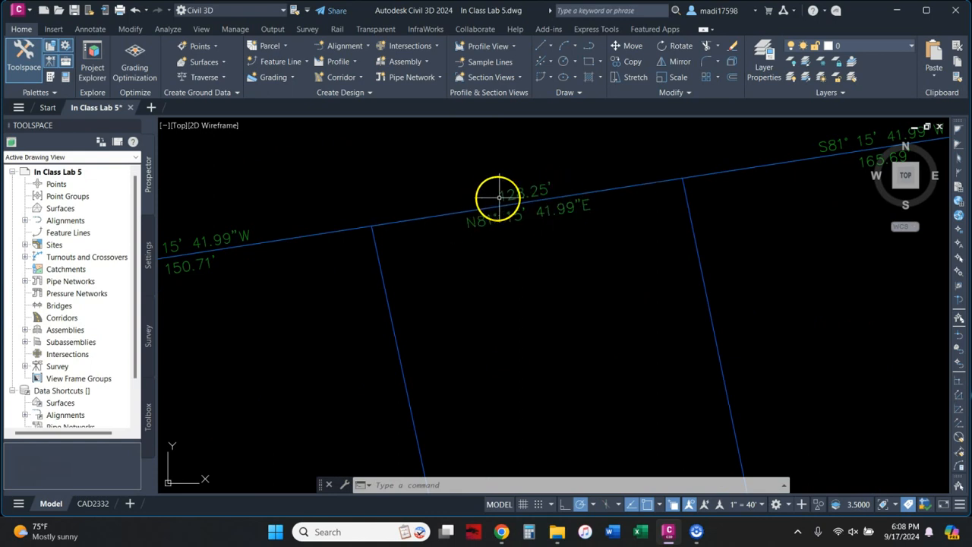
scroll(568, 219, down, 5)
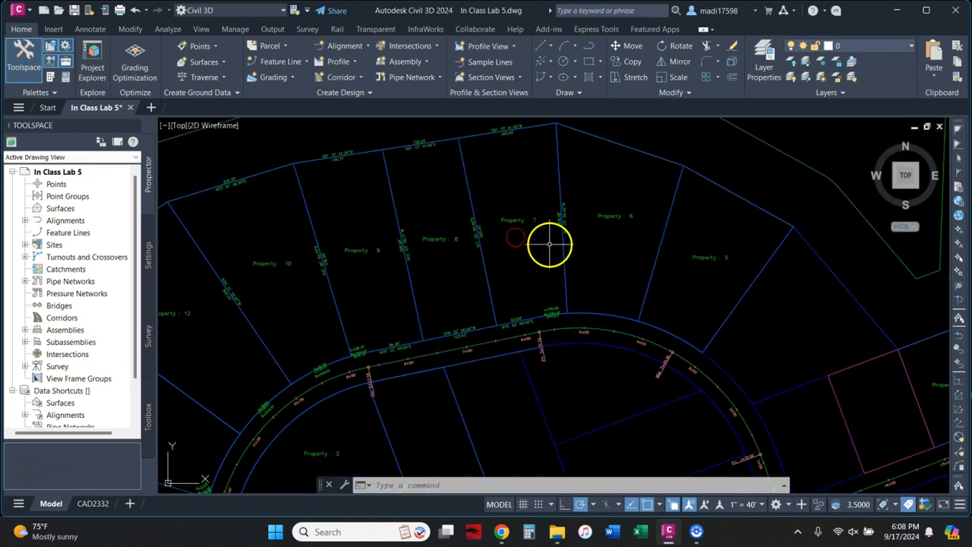
scroll(644, 274, down, 3)
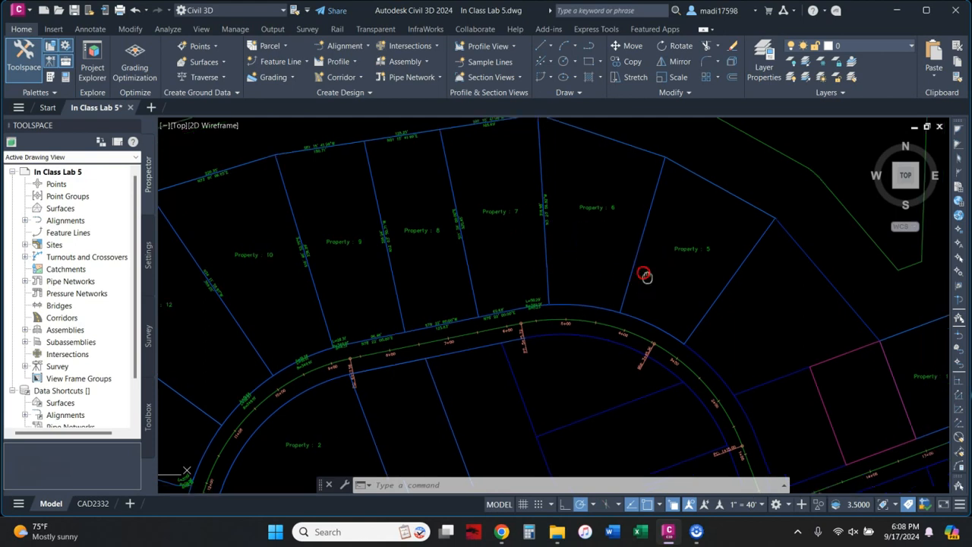
middle_drag(603, 292, 582, 215)
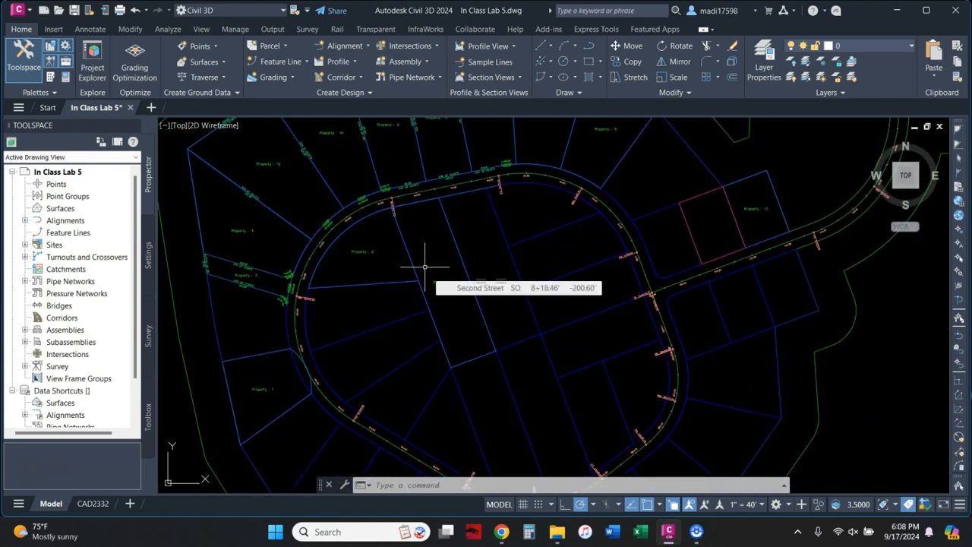
scroll(325, 231, up, 10)
scroll(369, 308, down, 4)
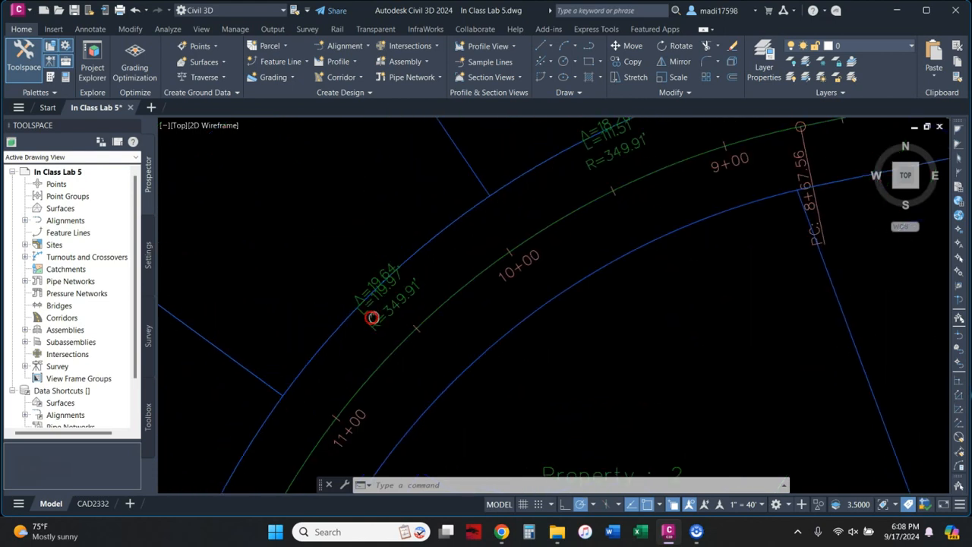
scroll(394, 292, down, 6)
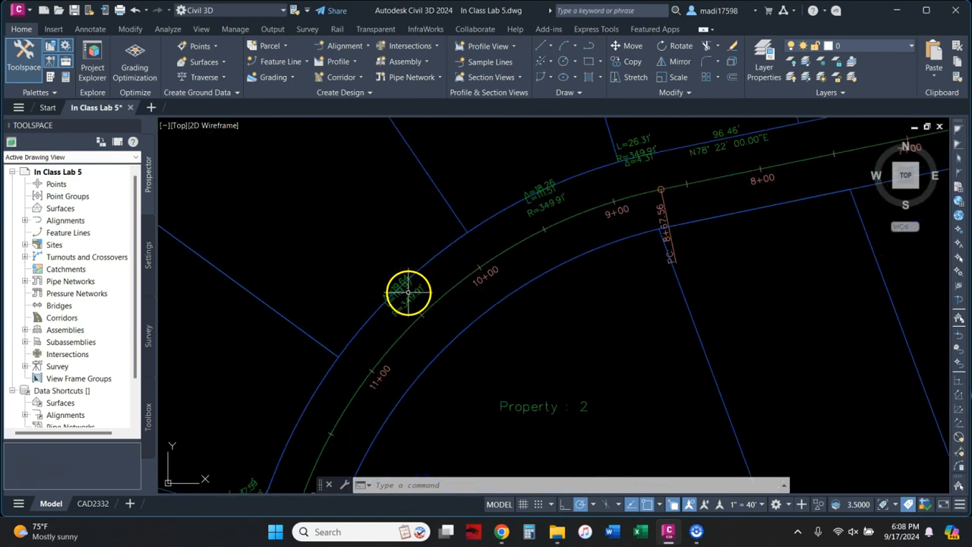
middle_drag(369, 276, 440, 333)
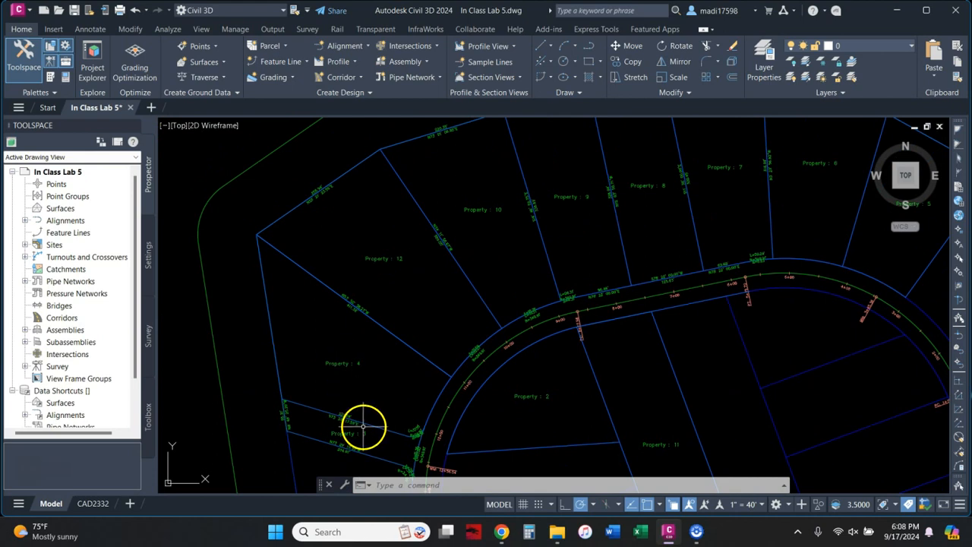
Step: Pull the curve label of Property 3's northeast corner arc away to the northwest, onto a leader inside Property 4
scroll(410, 303, up, 8)
middle_drag(421, 291, 408, 329)
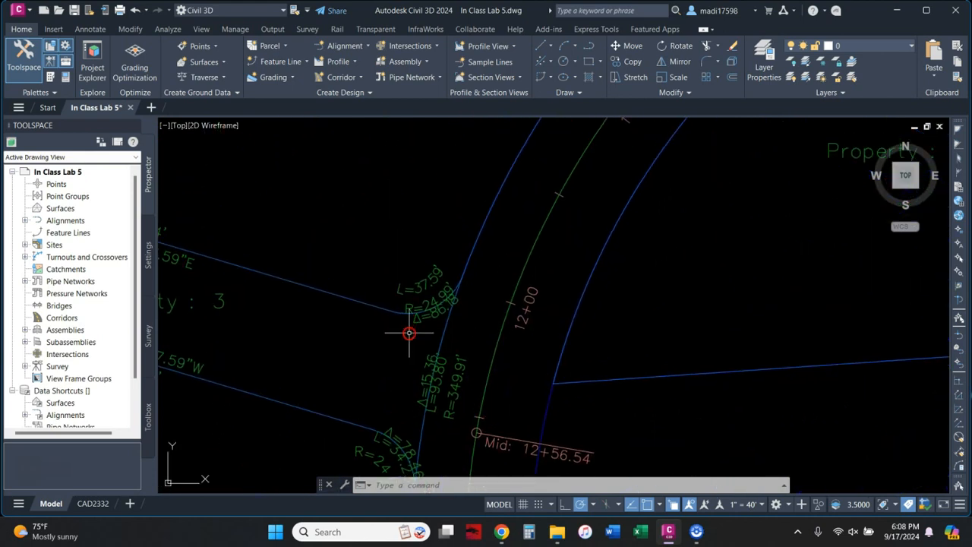
click(430, 303)
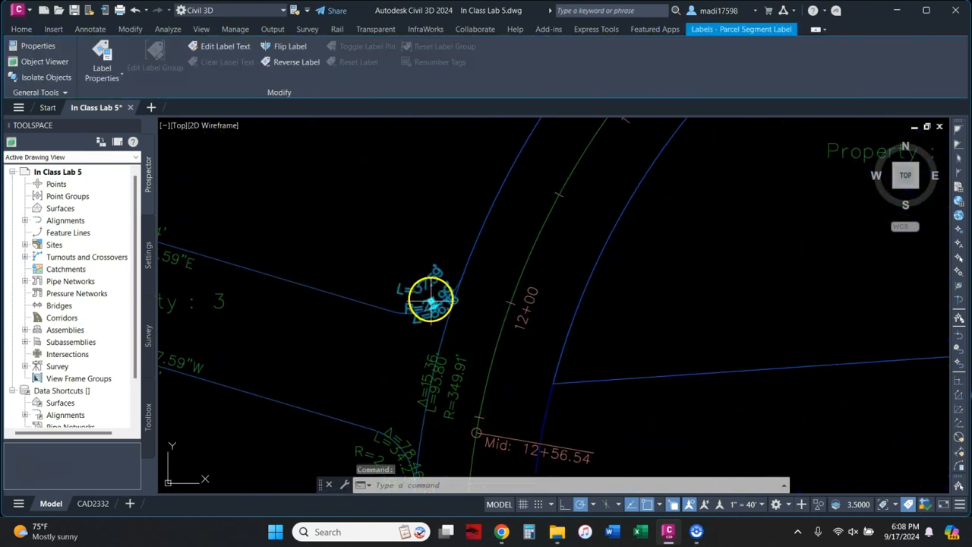
click(430, 303)
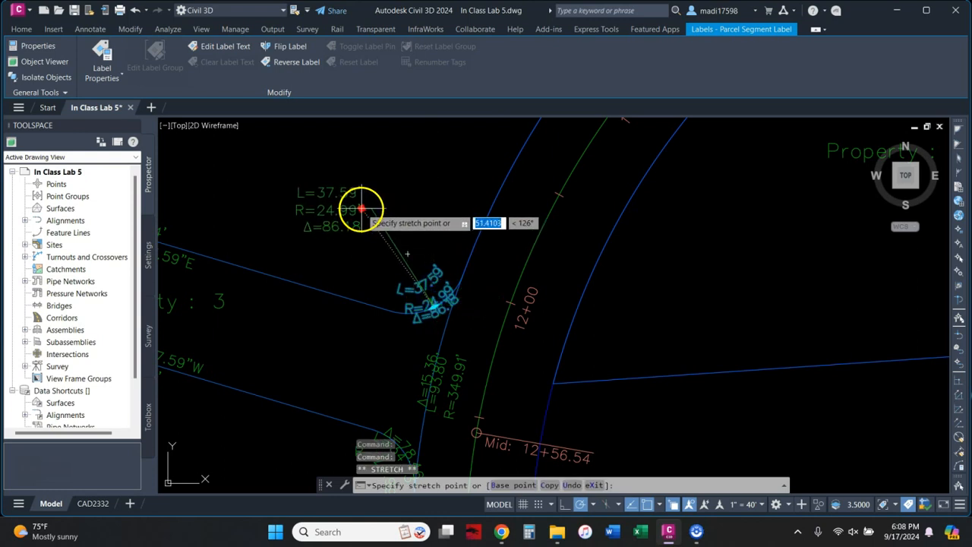
key(Escape)
Step: Pull the curve label of Property 3's road frontage arc westward into the parcel, onto a leader
middle_drag(406, 298, 417, 190)
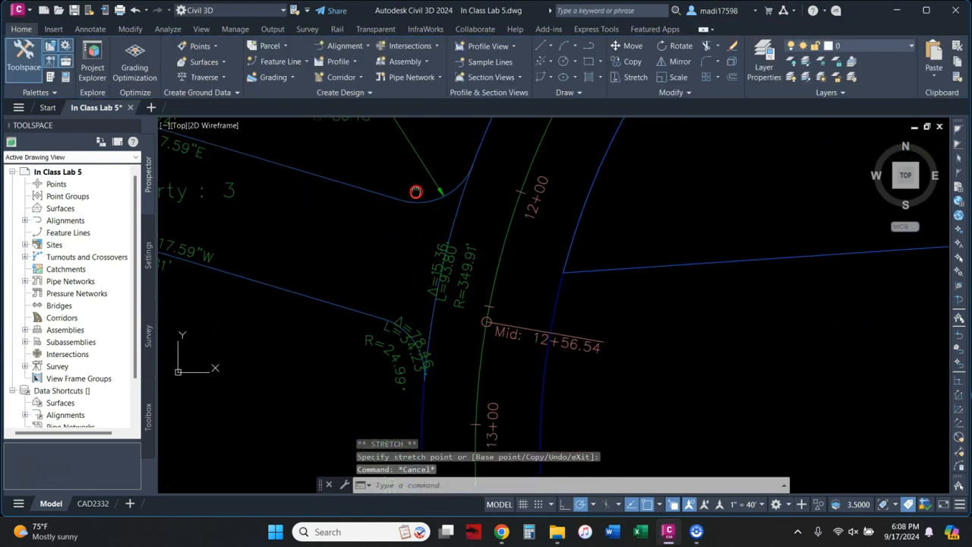
scroll(415, 190, down, 2)
click(450, 258)
click(456, 268)
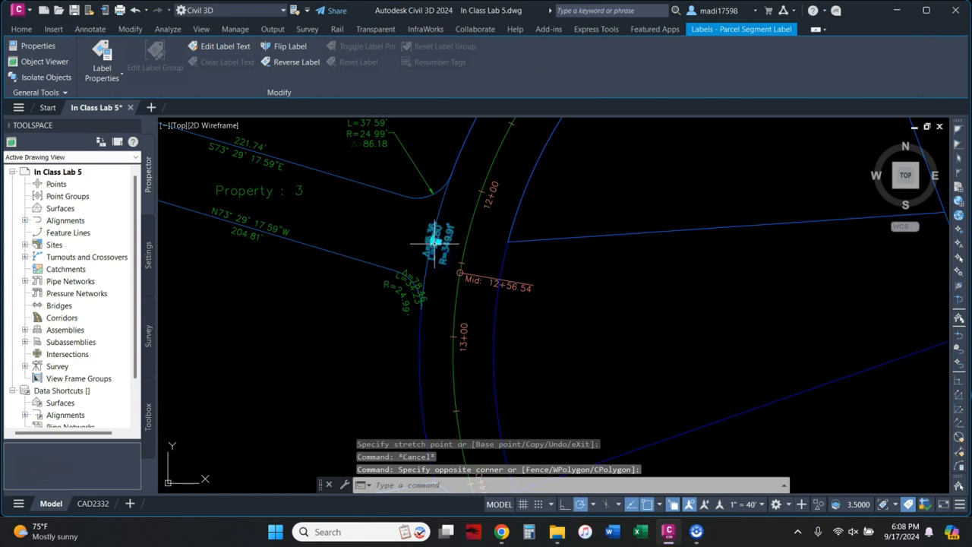
click(438, 242)
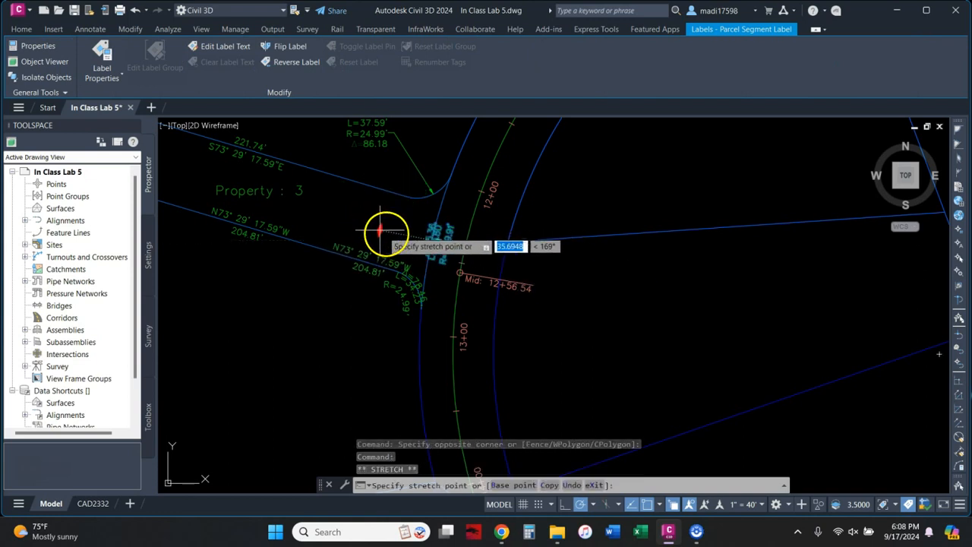
key(Escape)
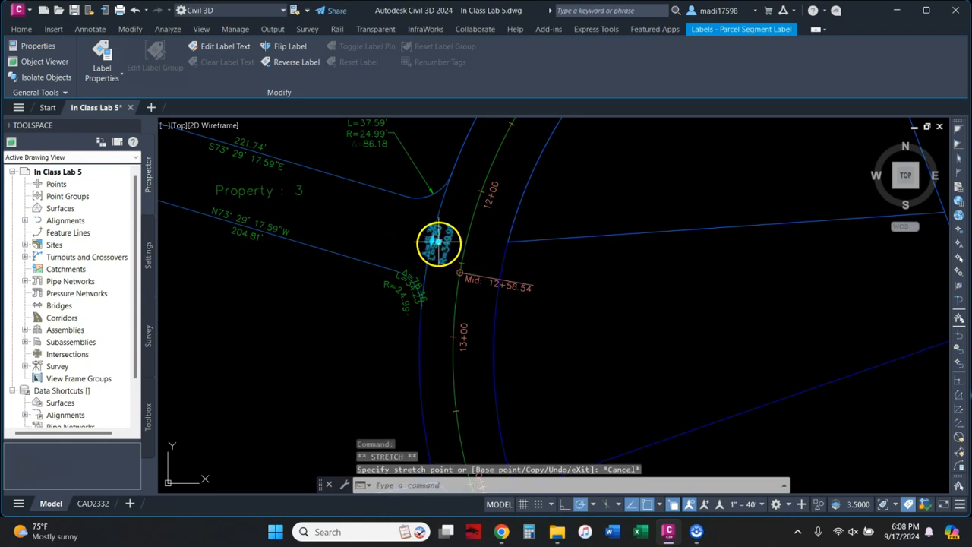
click(437, 241)
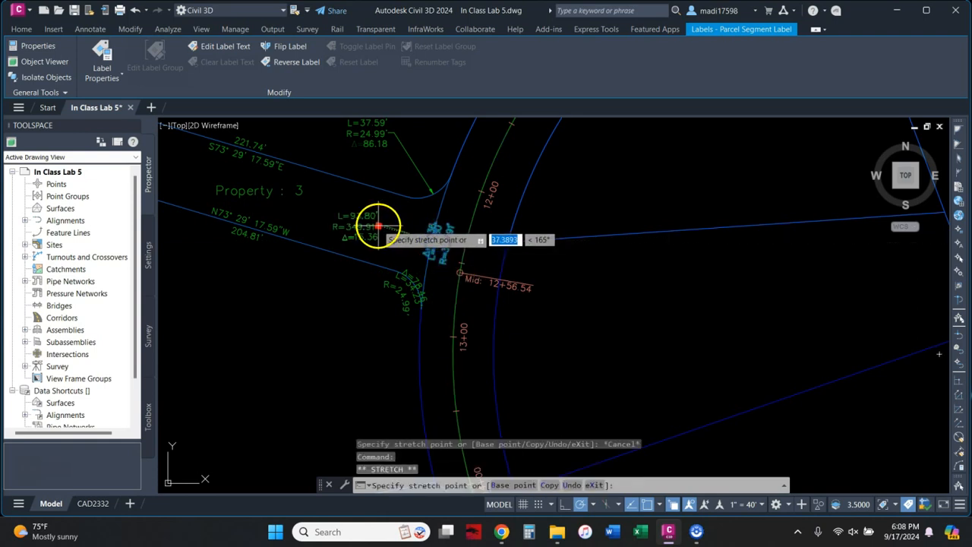
click(373, 220)
key(Escape)
Step: Pull the curve label of Property 3's southeast corner arc to the southwest, onto a leader outside the parcel
click(395, 308)
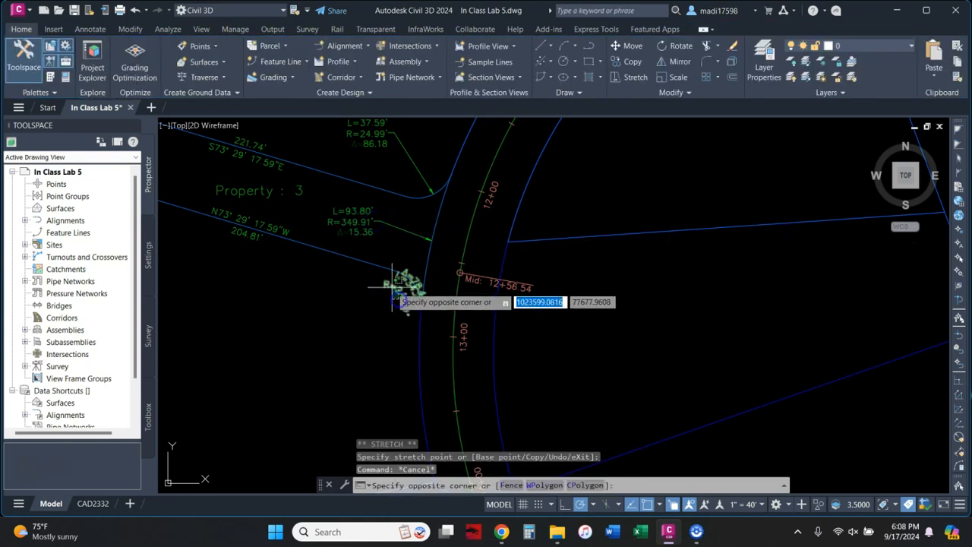
click(414, 284)
click(410, 287)
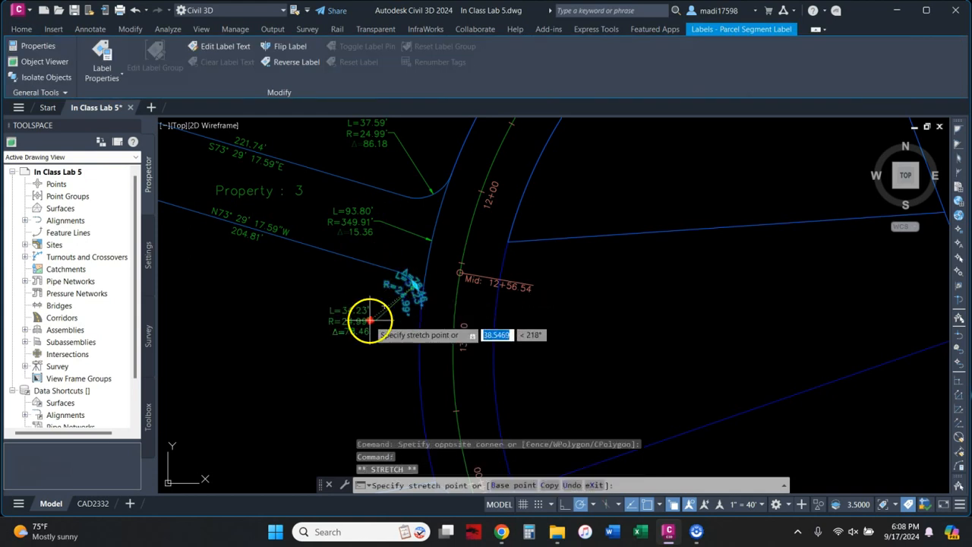
click(365, 322)
key(Escape)
Step: Pull the curve label of Property 12's road frontage arc northwest into the parcel, onto a leader
middle_drag(266, 314, 387, 343)
scroll(388, 344, down, 2)
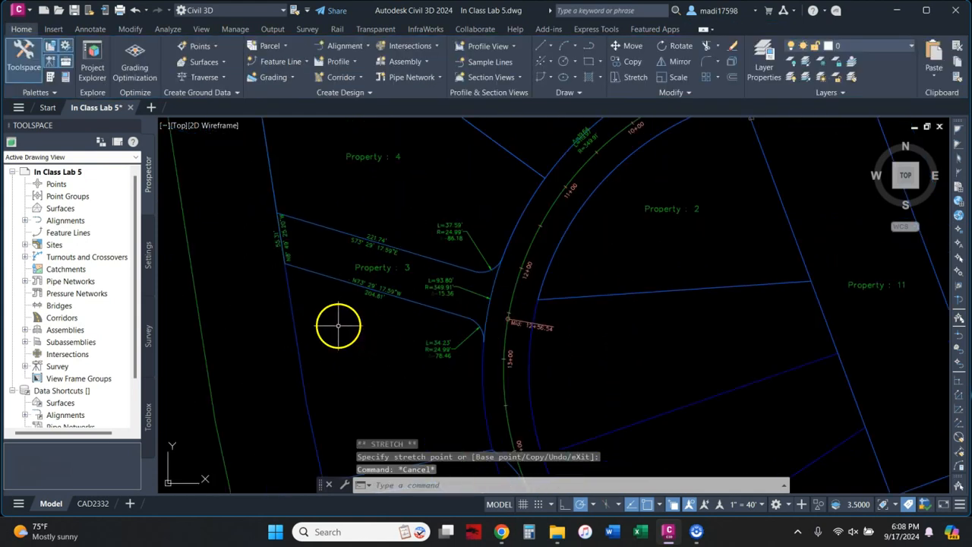
scroll(314, 393, up, 1)
scroll(482, 251, up, 4)
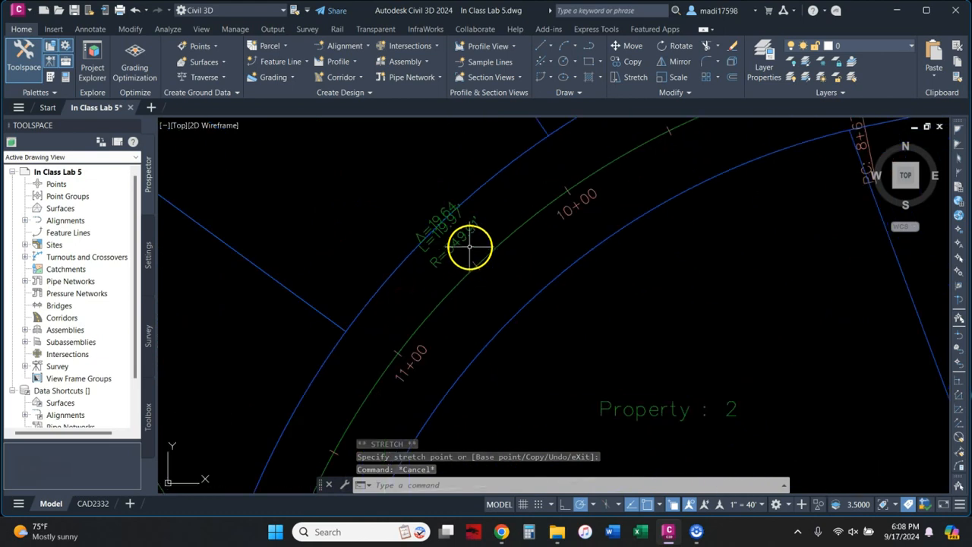
click(468, 239)
click(437, 228)
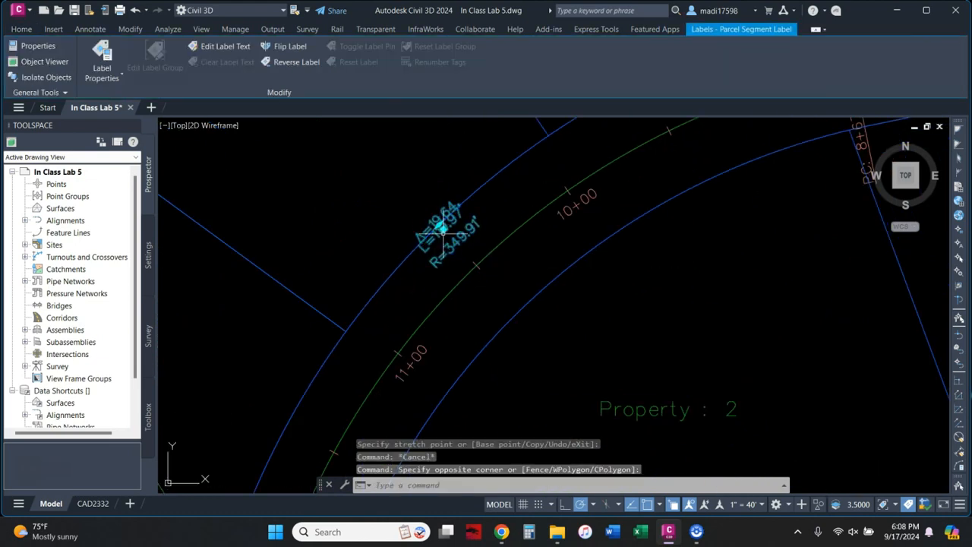
click(440, 228)
click(369, 170)
key(Escape)
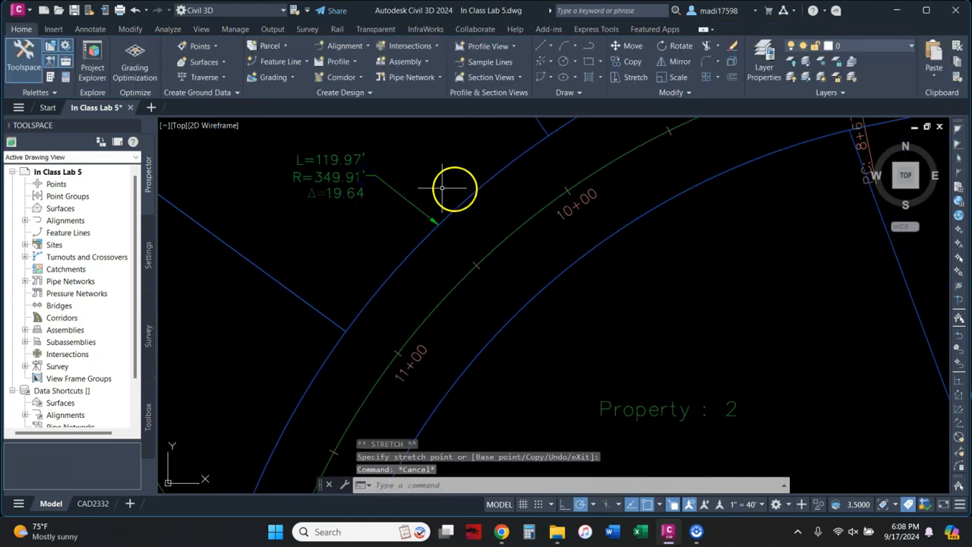
Step: Examine the segment length and radius properties in the text component of the parcel curve label near station 9+00
middle_drag(451, 190, 292, 288)
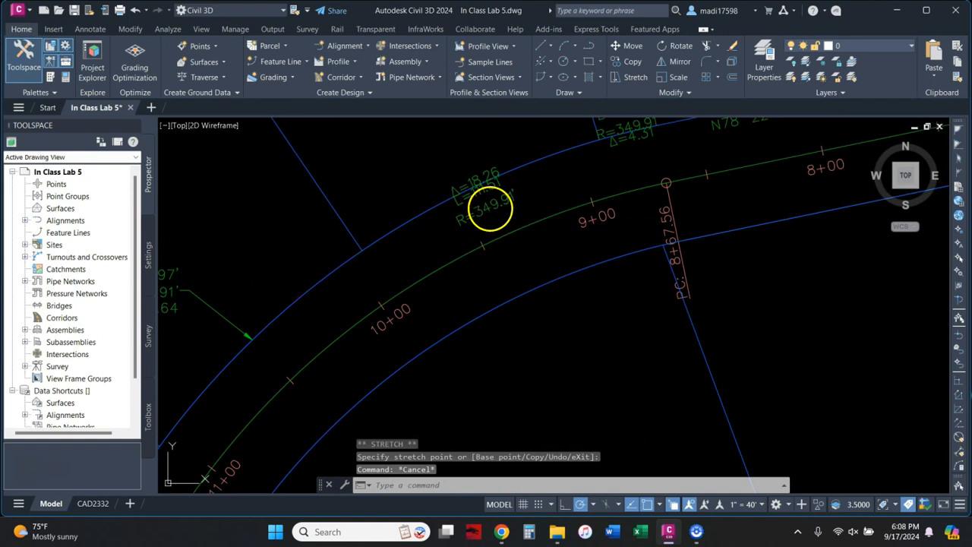
click(491, 208)
key(Escape)
click(468, 213)
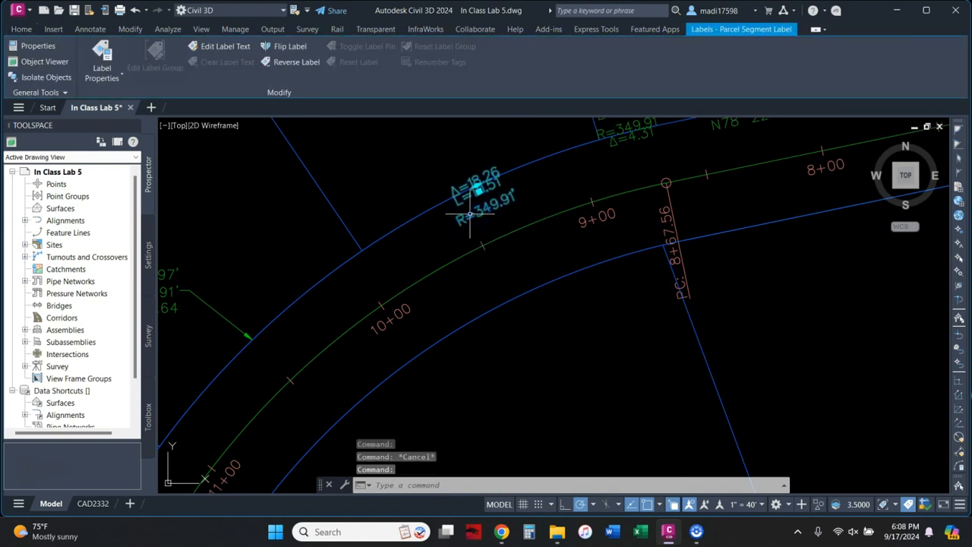
click(229, 46)
click(478, 208)
scroll(438, 259, down, 1)
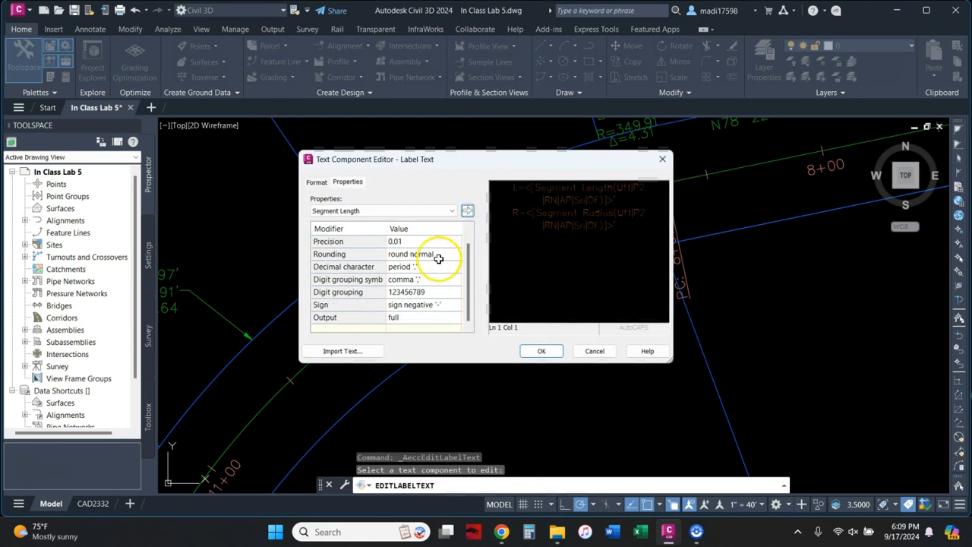
scroll(438, 259, up, 1)
click(450, 212)
click(451, 211)
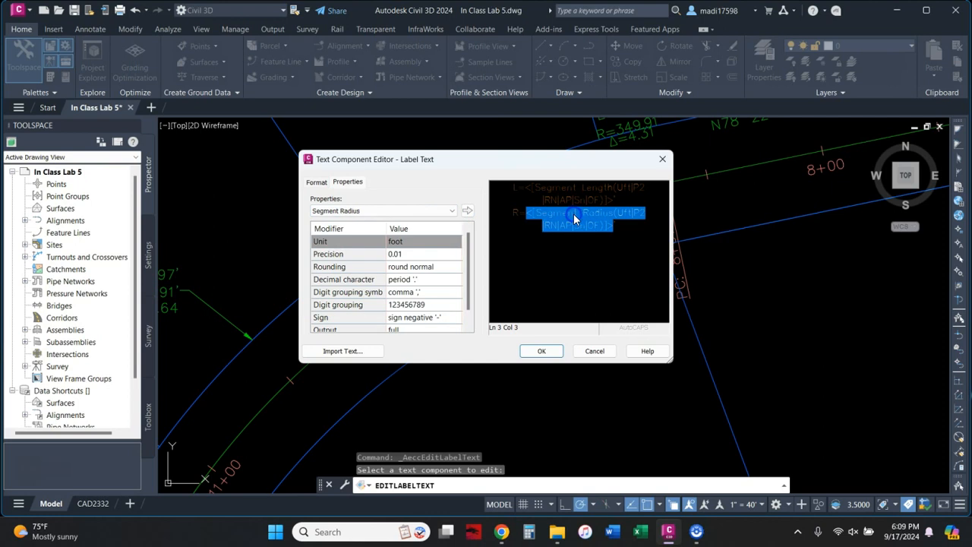
scroll(466, 263, down, 1)
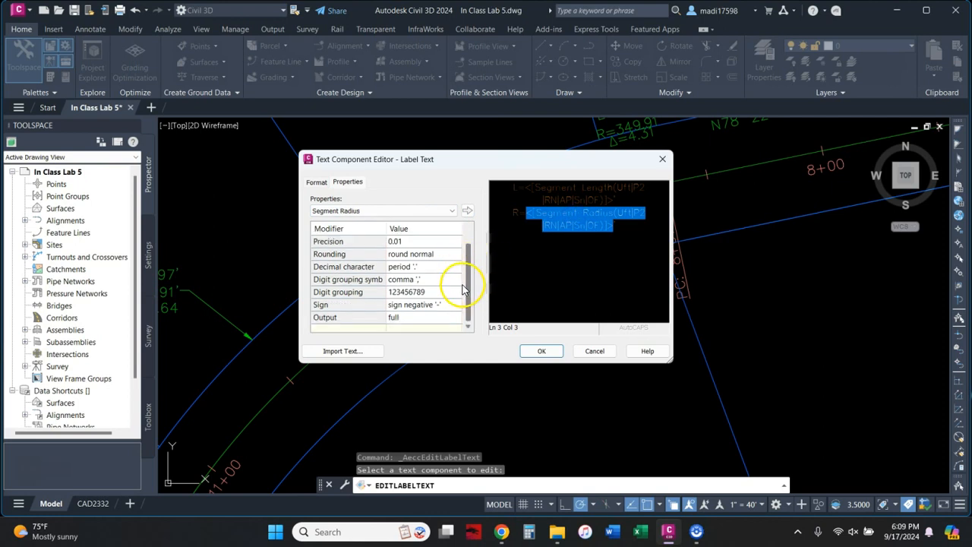
scroll(459, 287, up, 1)
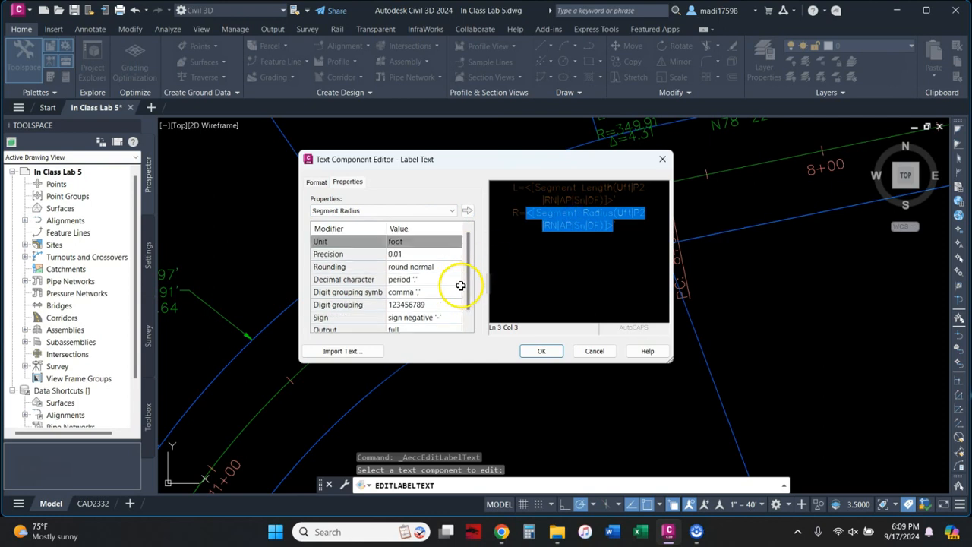
click(594, 350)
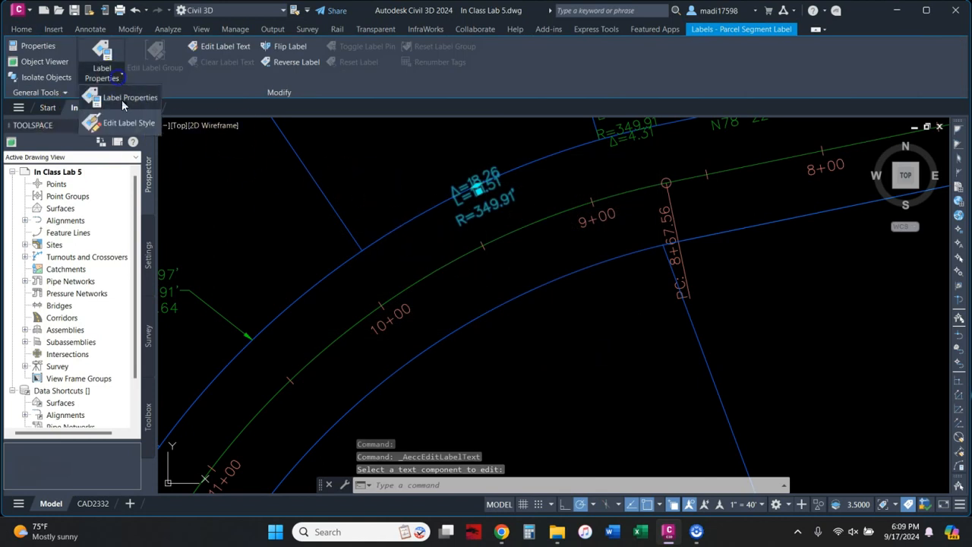
Step: Set the border background mask to True for the Table Tag component of the Bearing over Distance parcel line label style
click(103, 64)
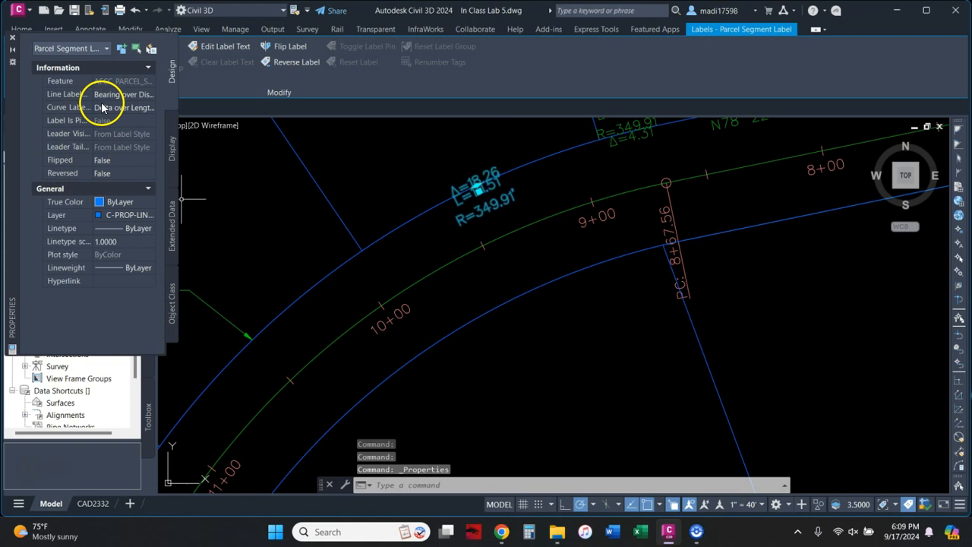
click(145, 95)
click(148, 94)
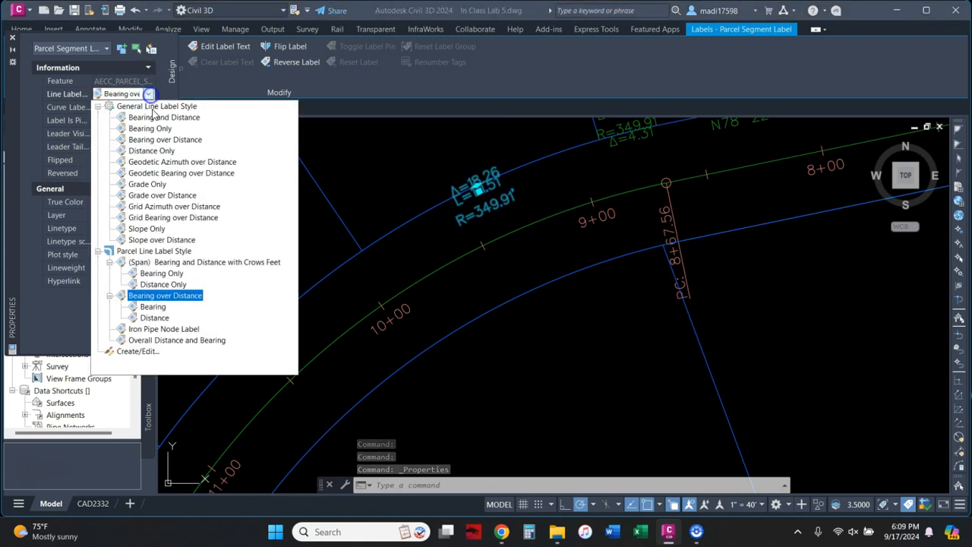
click(155, 352)
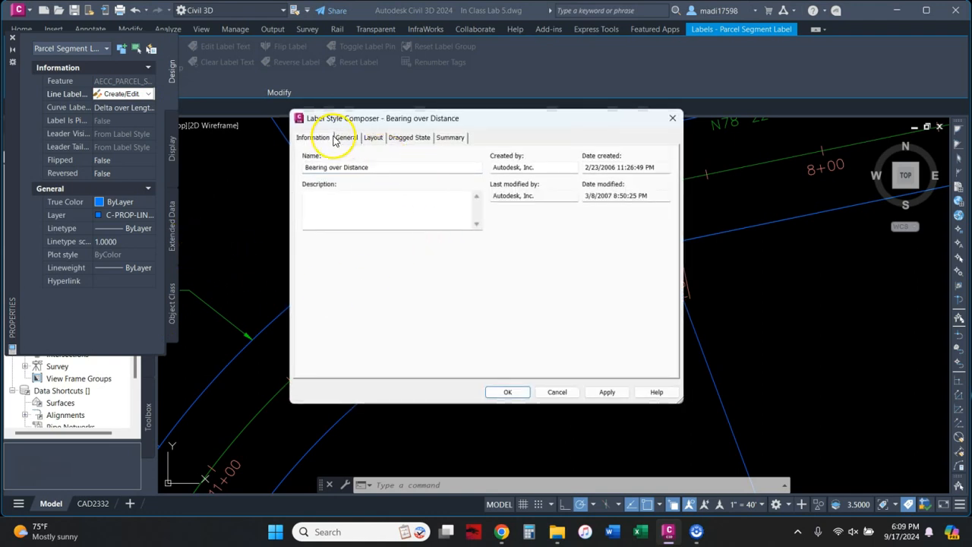
click(354, 141)
click(373, 140)
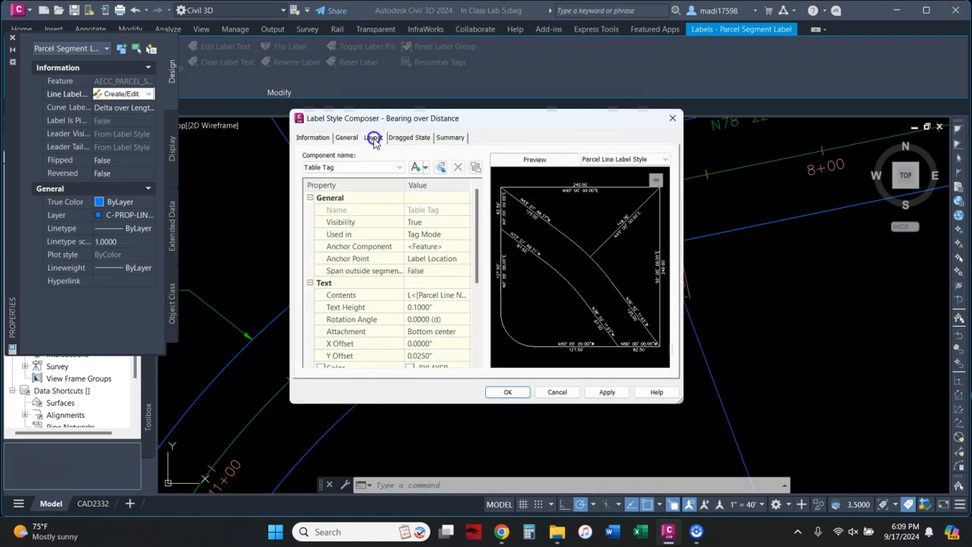
scroll(448, 236, down, 1)
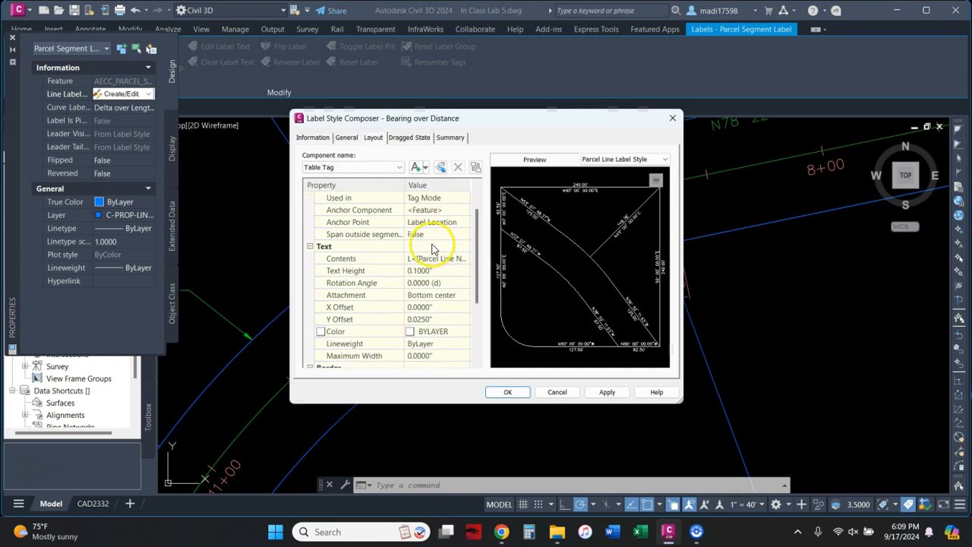
scroll(423, 281, down, 1)
scroll(422, 289, down, 2)
click(434, 308)
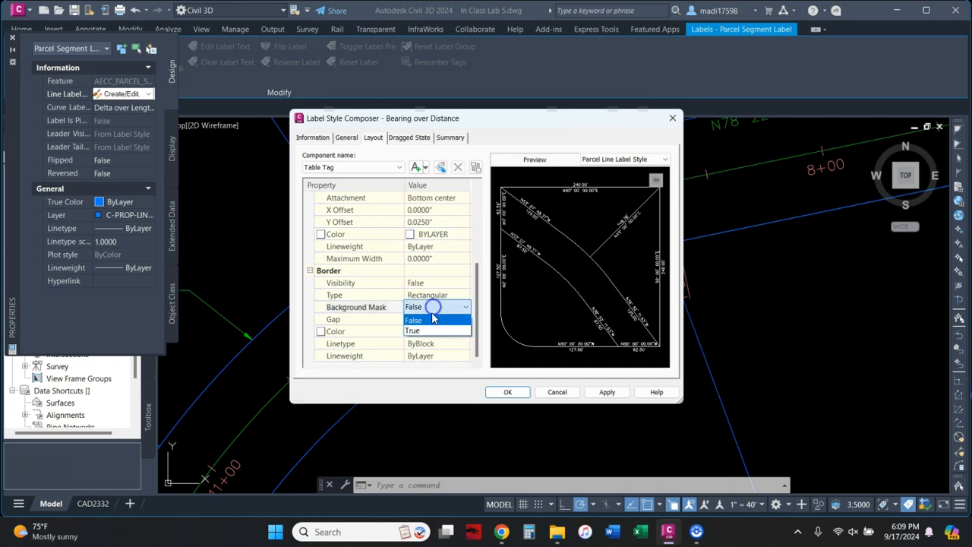
click(428, 330)
click(597, 396)
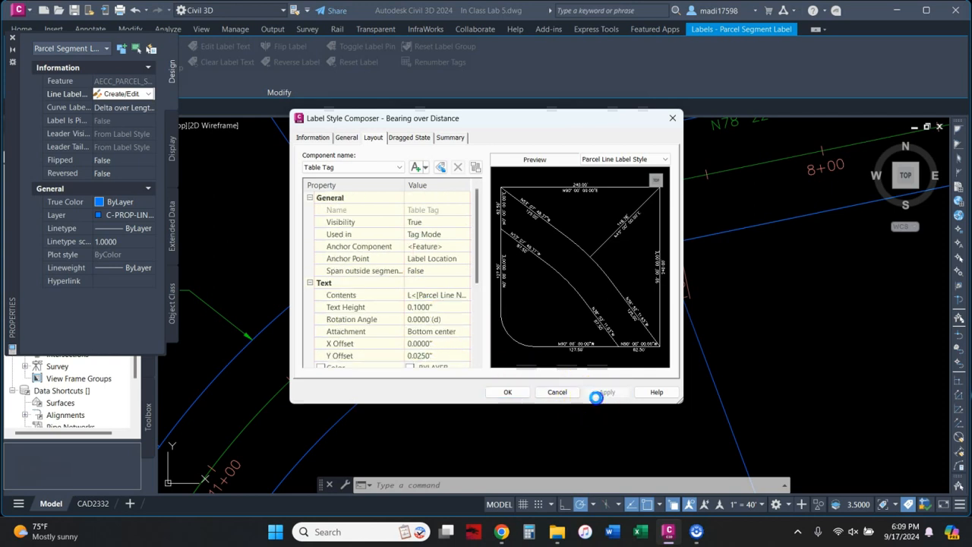
click(508, 393)
click(437, 279)
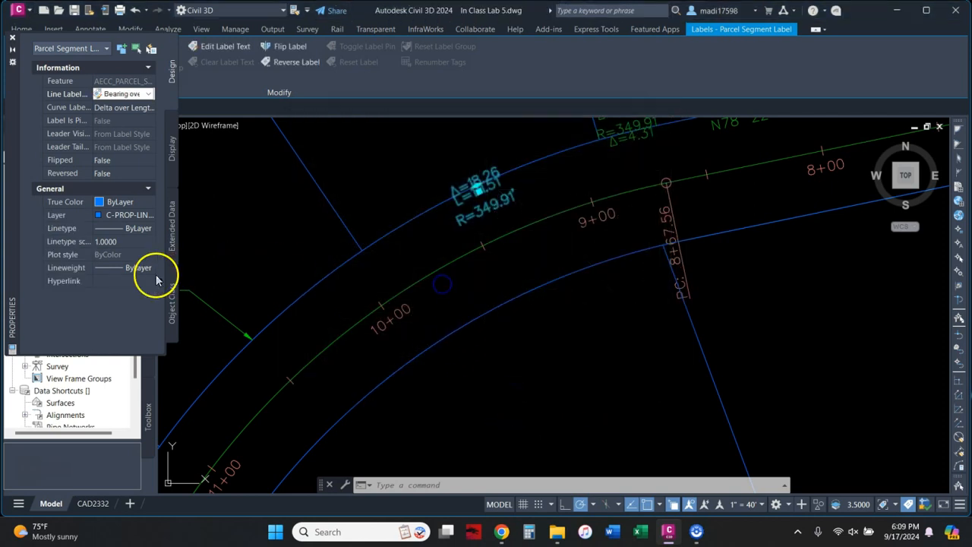
click(13, 39)
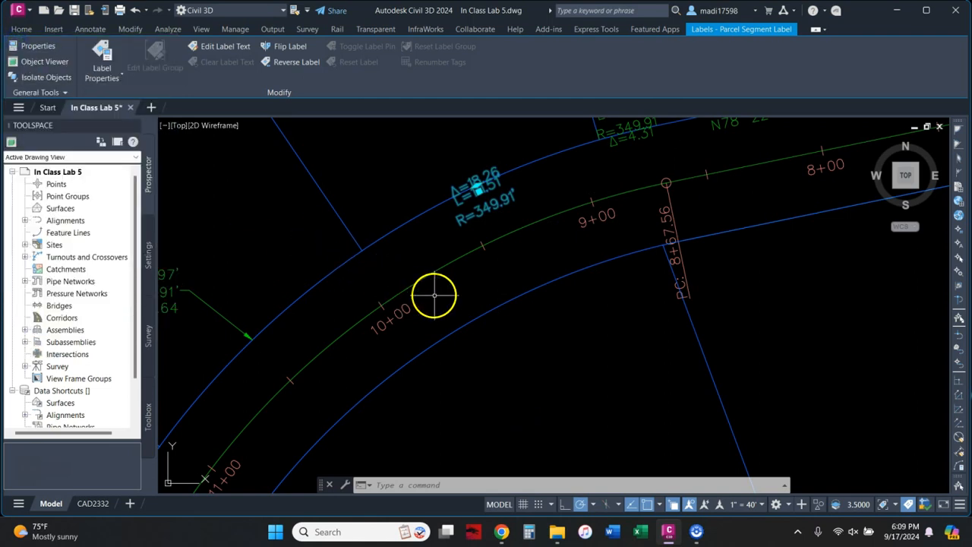
key(Escape)
Step: Change the display order of the overlapping parcel curve label near station 9+00
scroll(442, 282, down, 2)
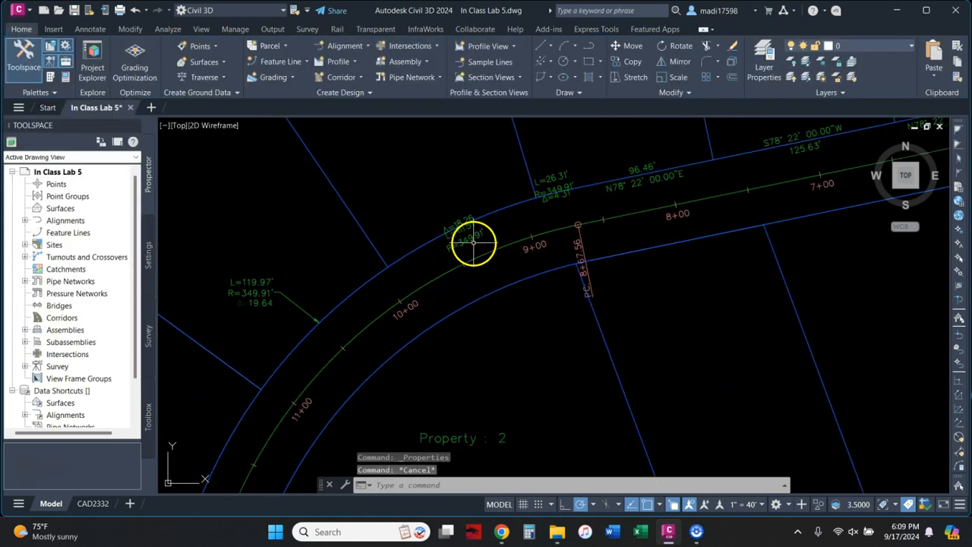
click(473, 243)
right_click(395, 187)
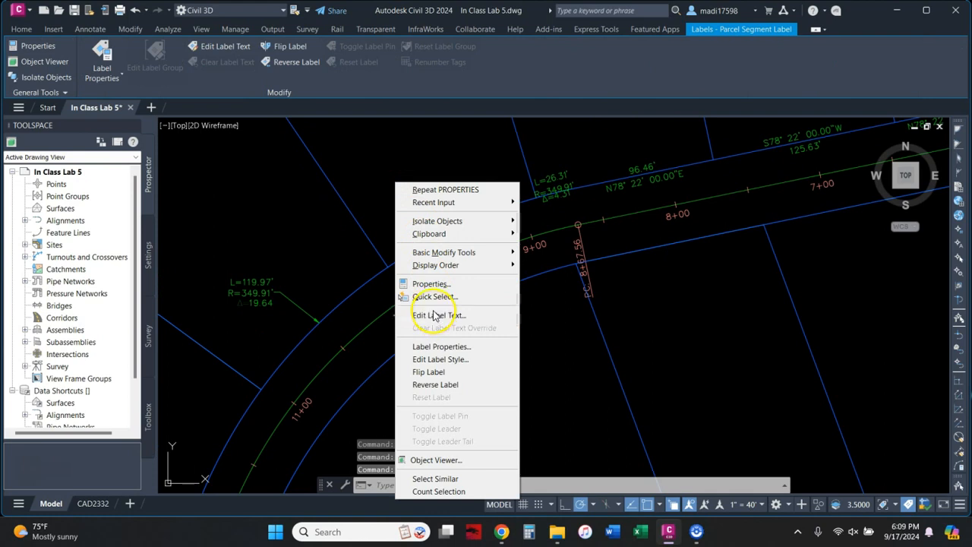
mouse_move(456, 264)
click(548, 278)
Step: Set the border background mask to True for the Table Tag component of the Delta over Length and Radius parcel curve label style
click(456, 229)
click(100, 89)
click(113, 102)
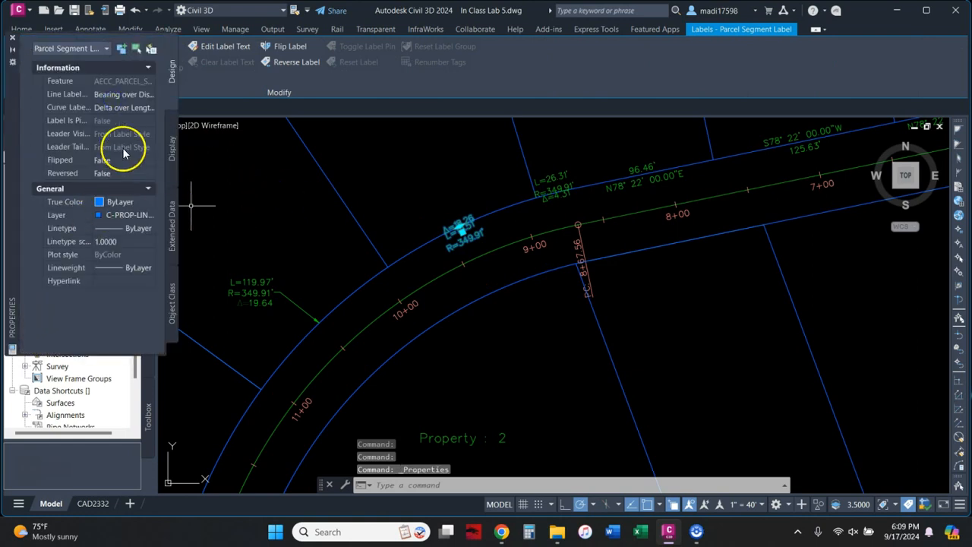
click(133, 94)
click(137, 107)
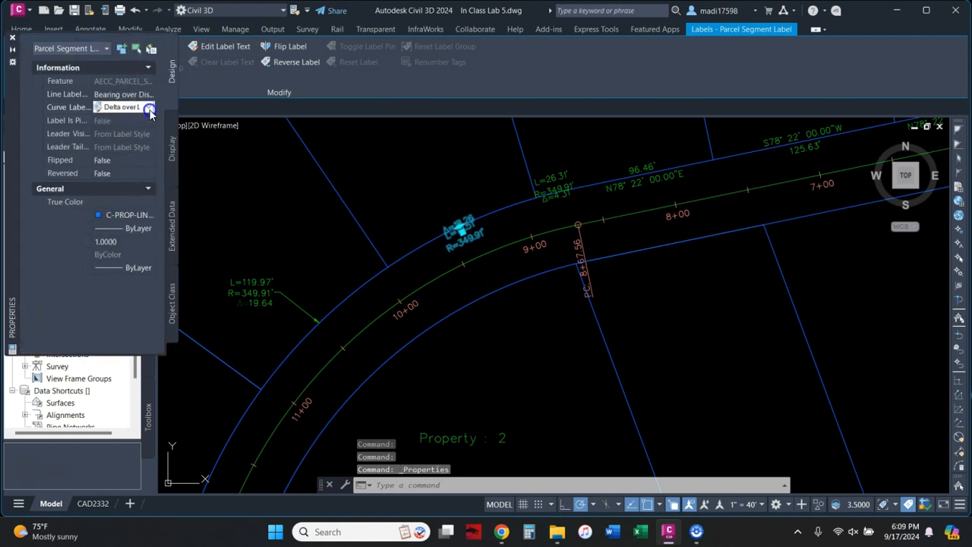
click(149, 107)
click(137, 242)
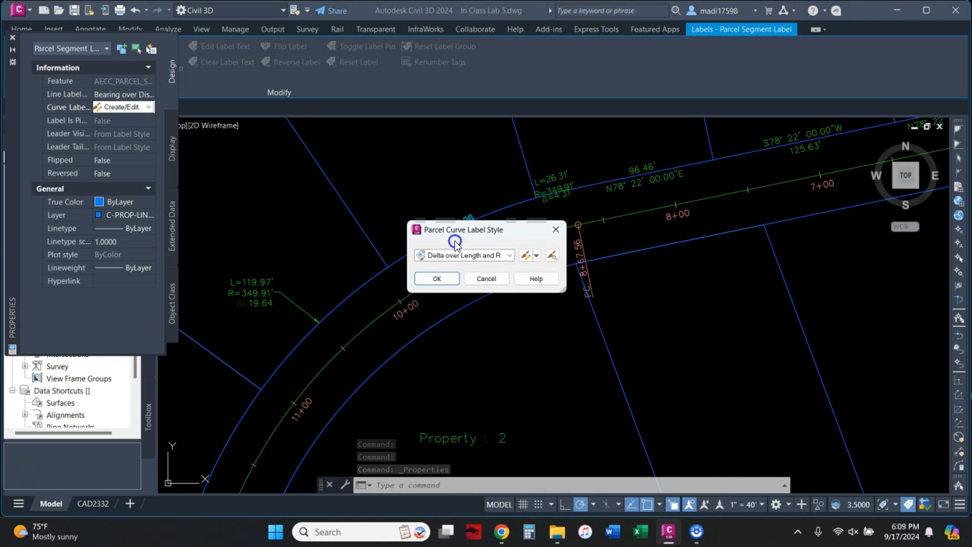
click(522, 256)
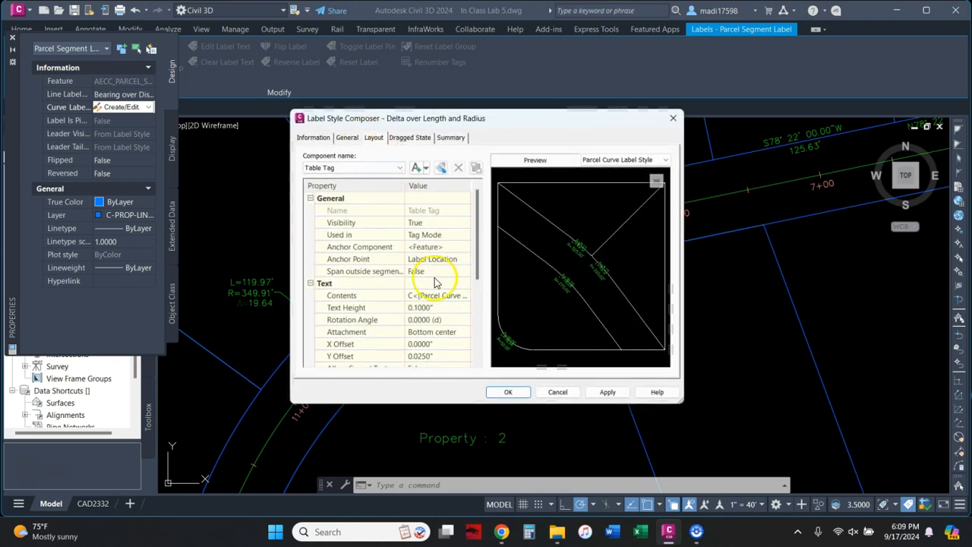
scroll(435, 282, down, 4)
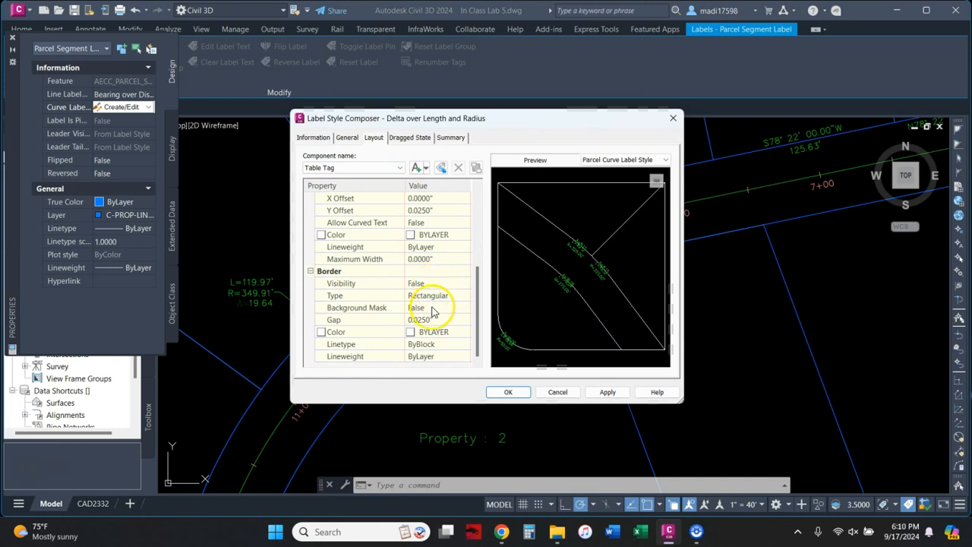
click(429, 311)
click(422, 326)
click(519, 392)
click(437, 278)
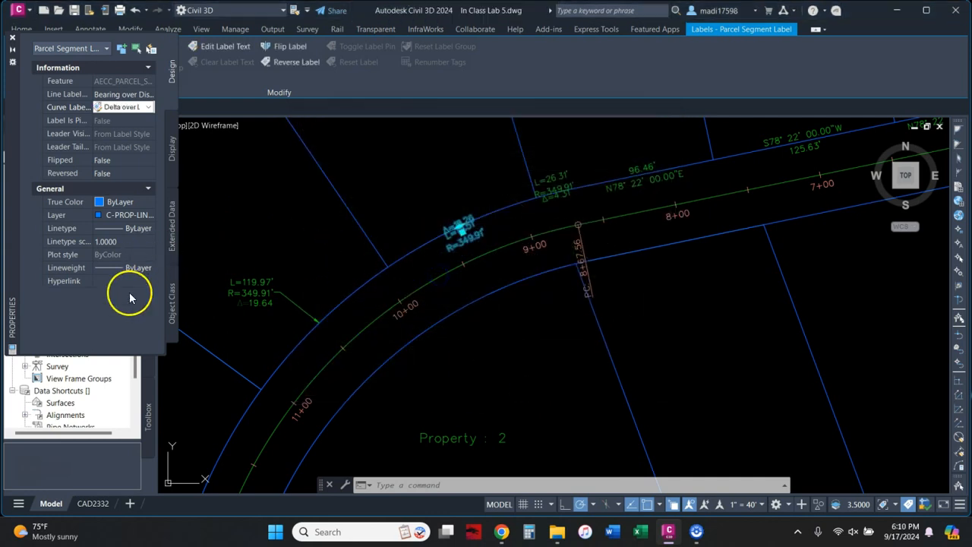
key(Escape)
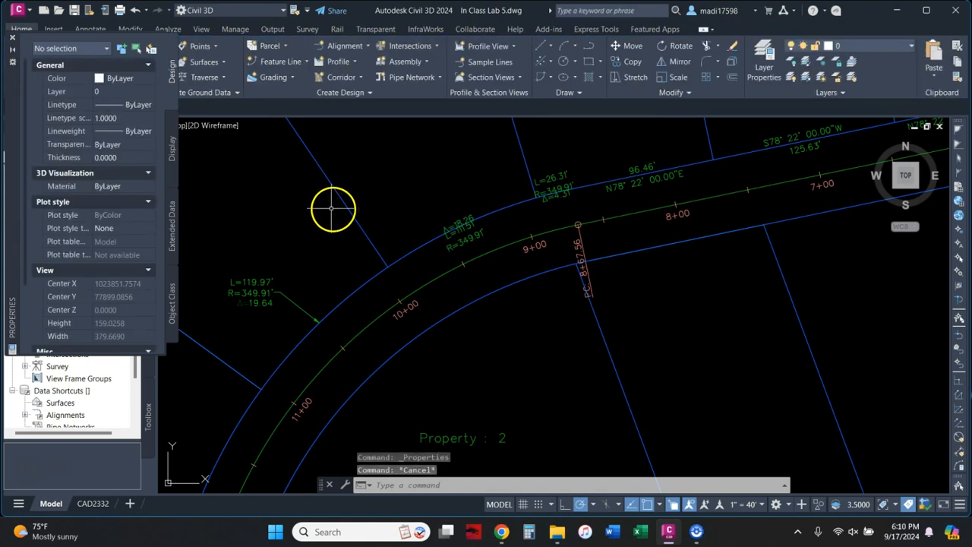
Step: Set the dragged-state background mask to True in the Bearing over Distance parcel line label style
click(464, 241)
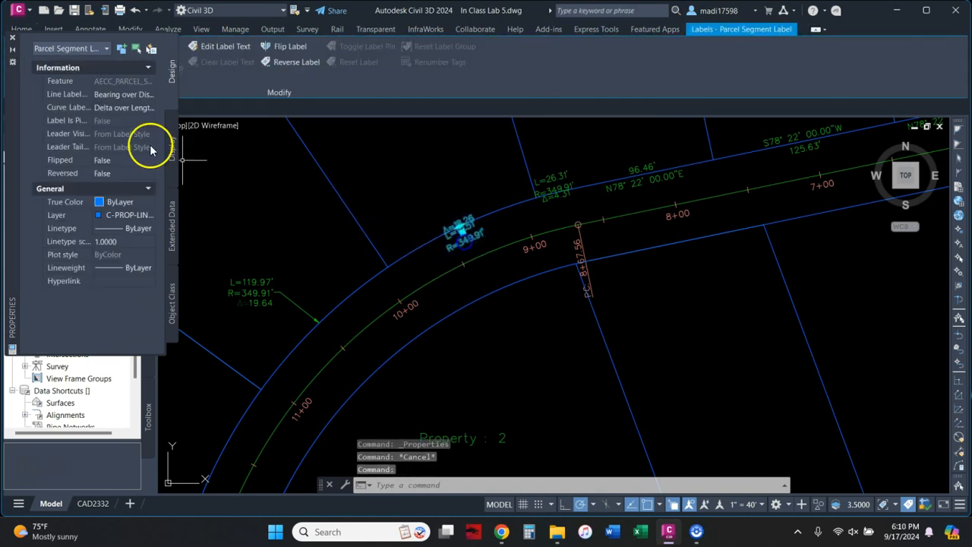
click(145, 99)
click(148, 94)
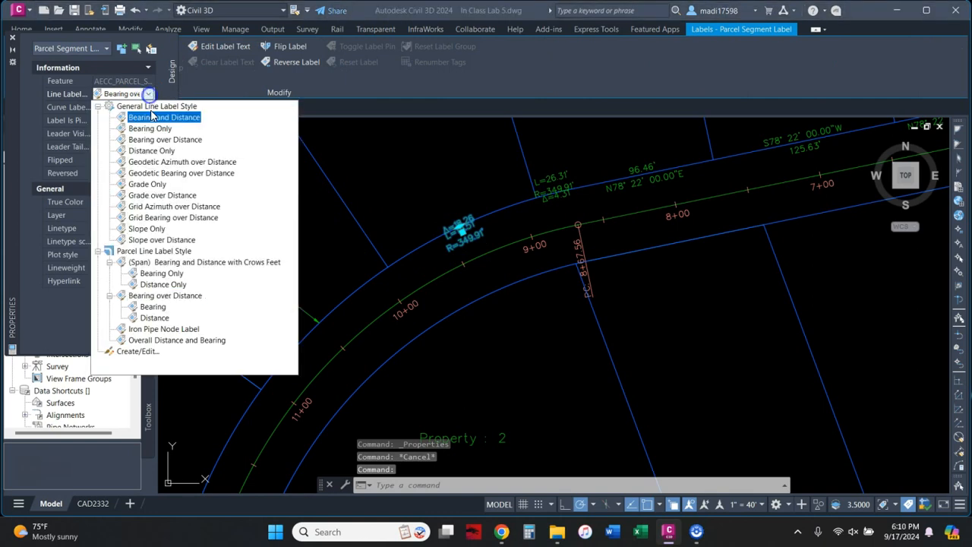
click(131, 352)
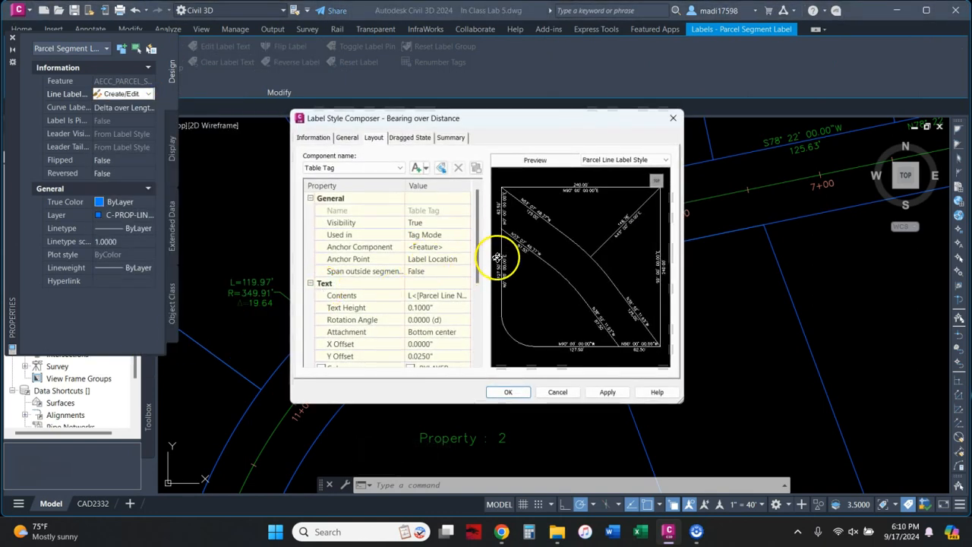
scroll(428, 256, down, 4)
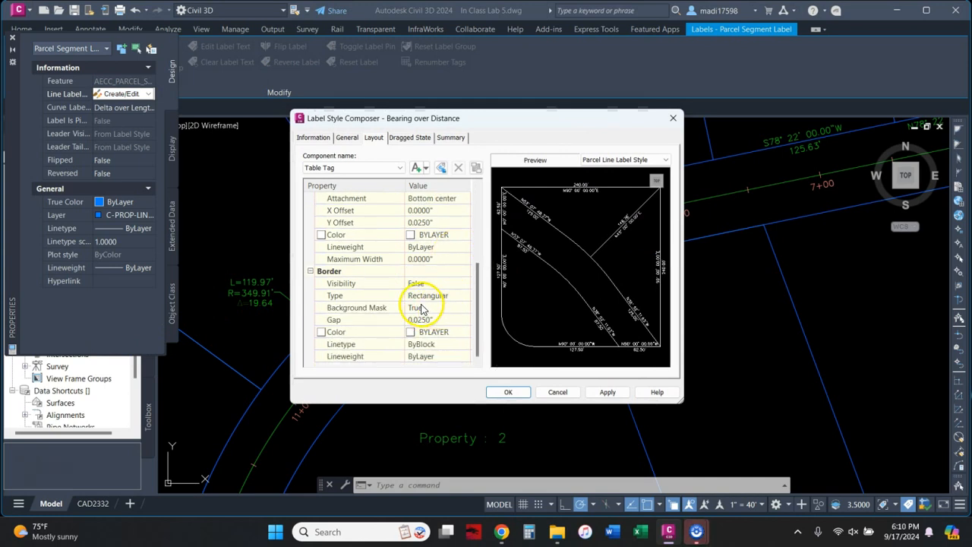
click(407, 137)
scroll(444, 275, down, 3)
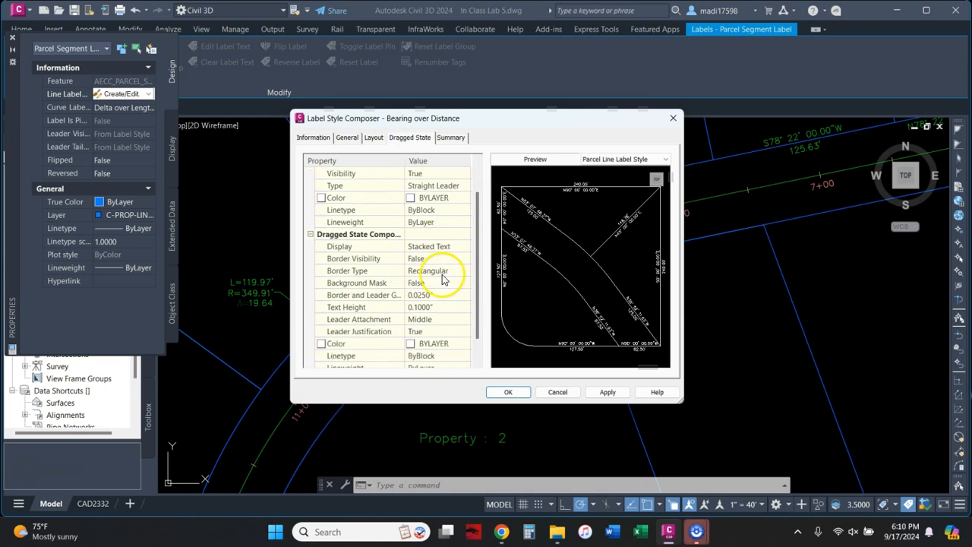
click(432, 259)
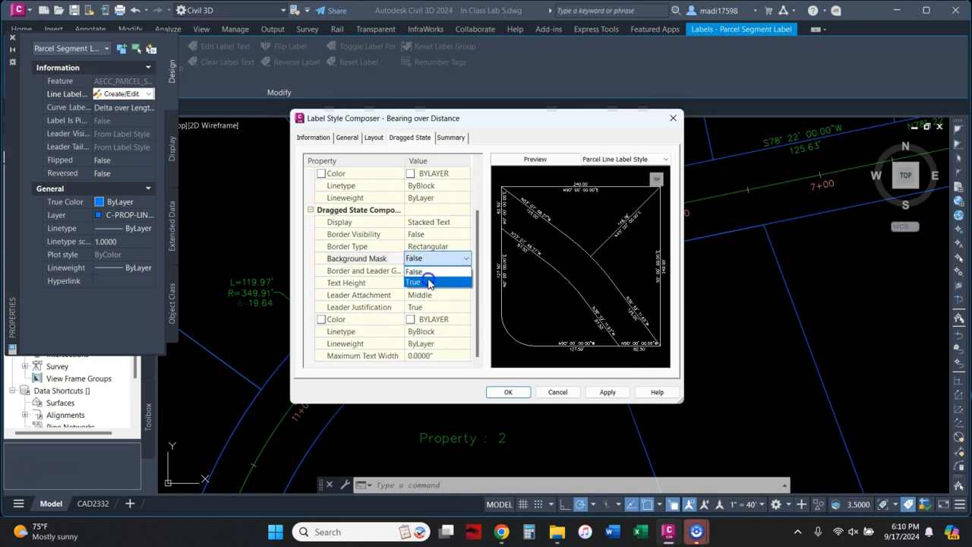
click(429, 282)
click(508, 392)
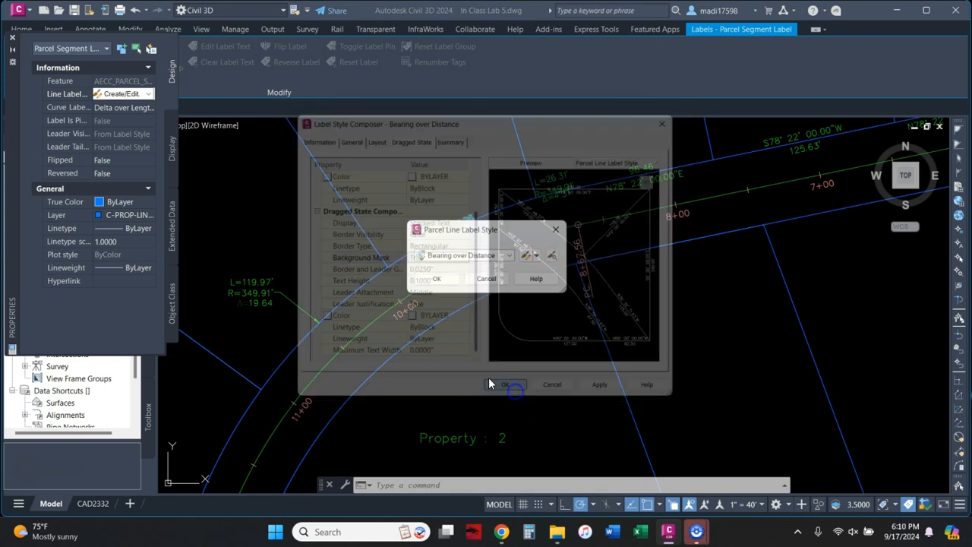
click(427, 279)
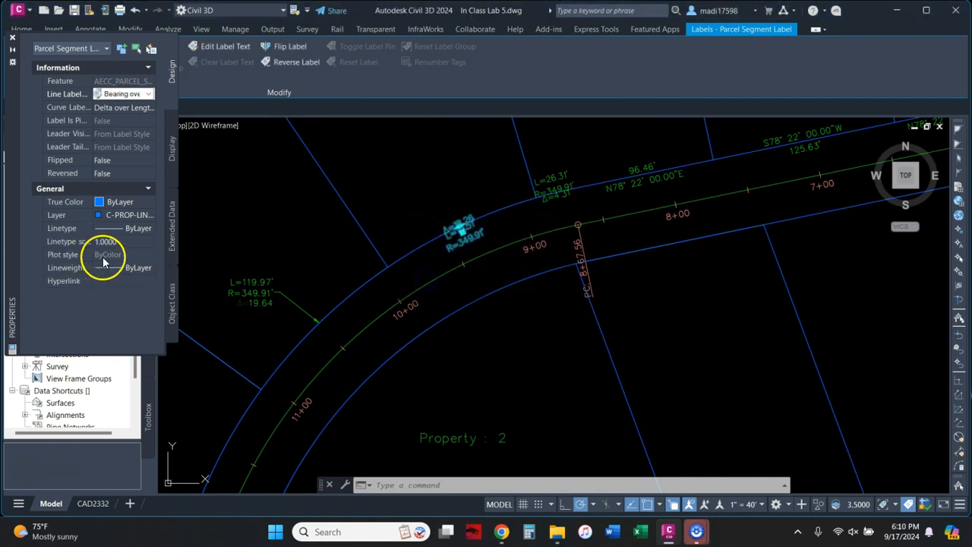
click(12, 38)
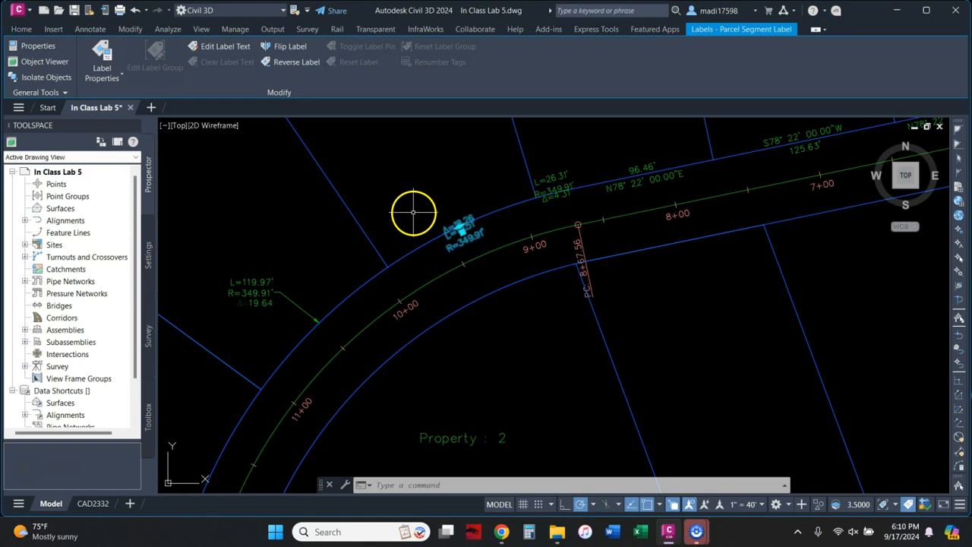
key(Escape)
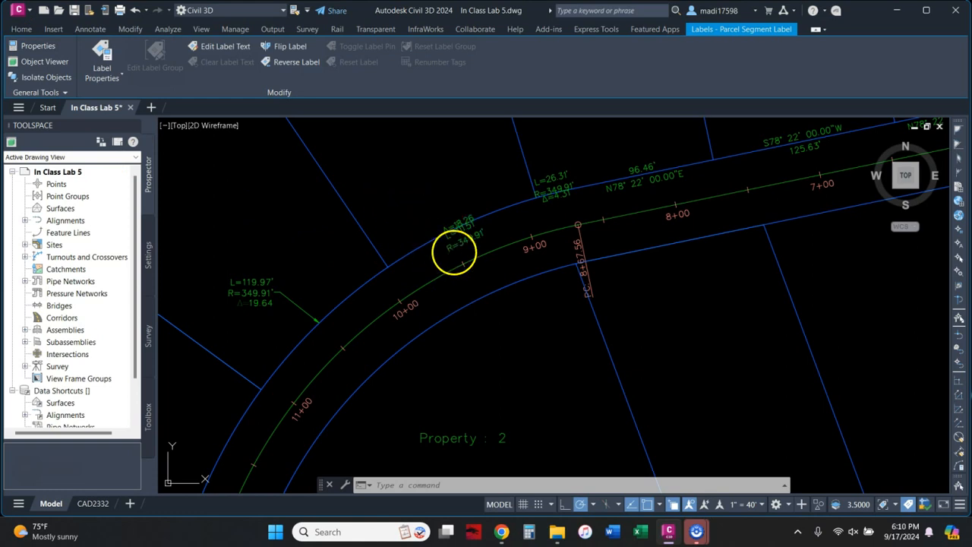
Step: Open the Bearing over Distance parcel line label style for editing from the overlapping label just west of station 9+00
click(465, 238)
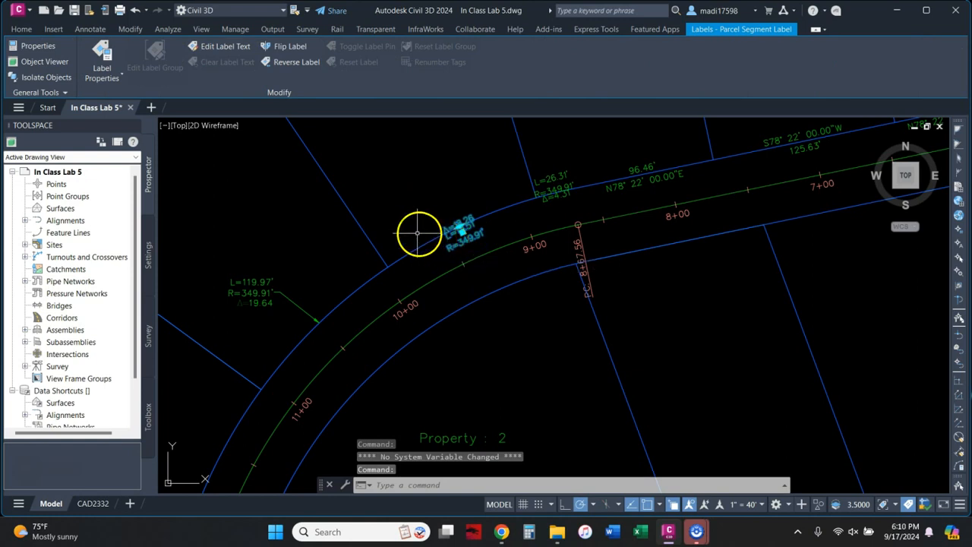
right_click(379, 160)
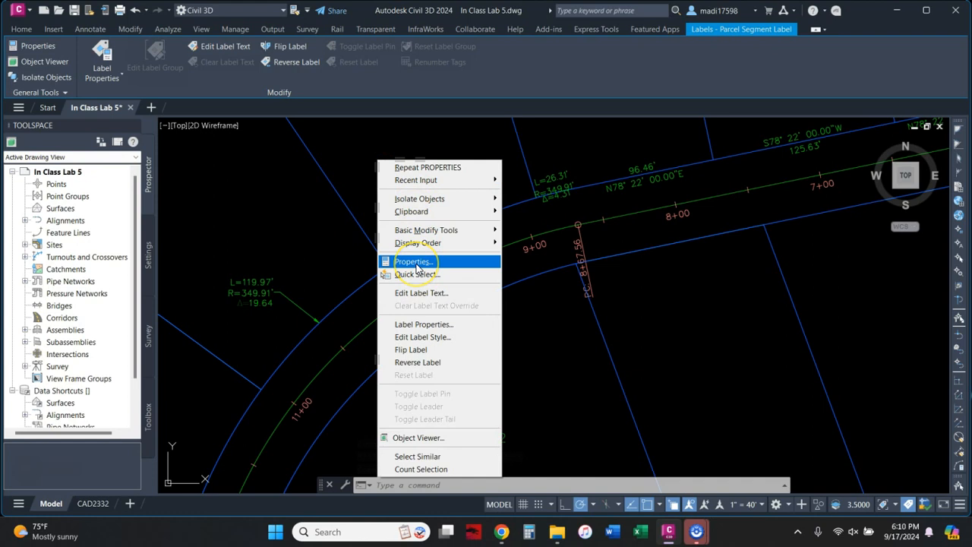
click(417, 325)
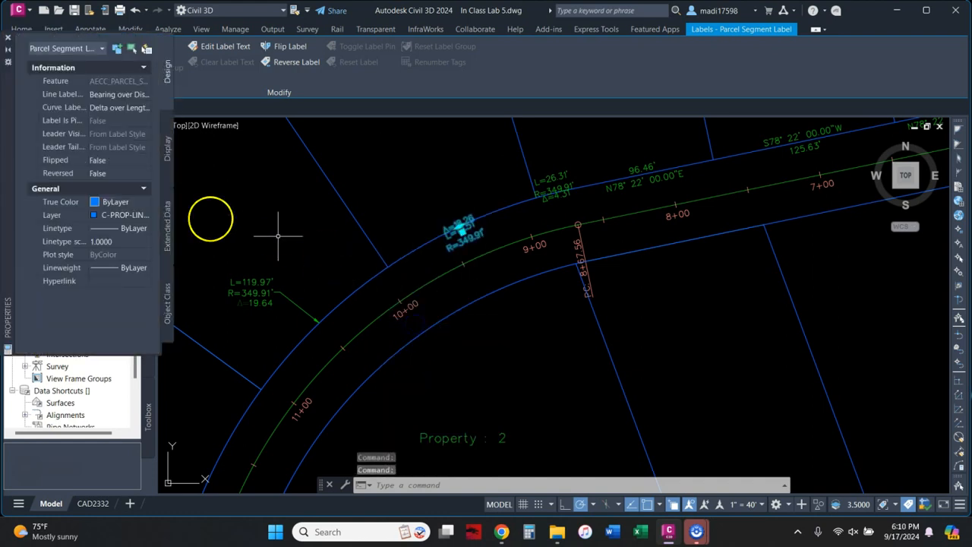
click(134, 95)
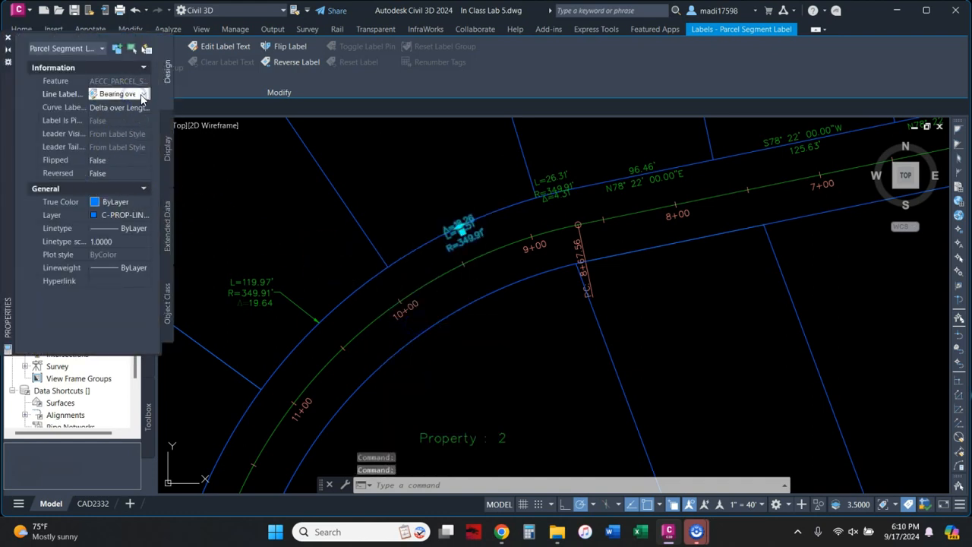
click(144, 94)
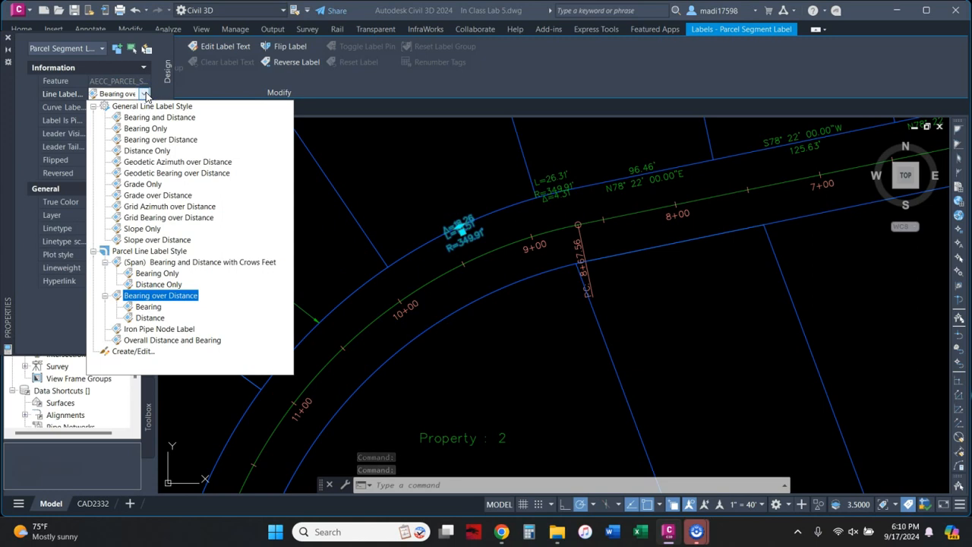
click(122, 351)
click(123, 352)
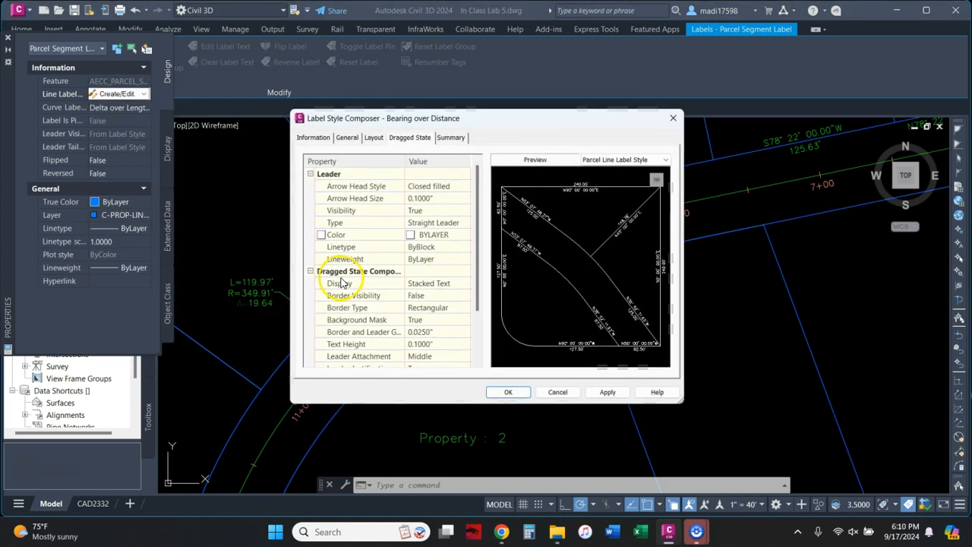
Step: Set the border background mask to True for the Bearing component of the Bearing over Distance label style and apply it
scroll(456, 266, down, 5)
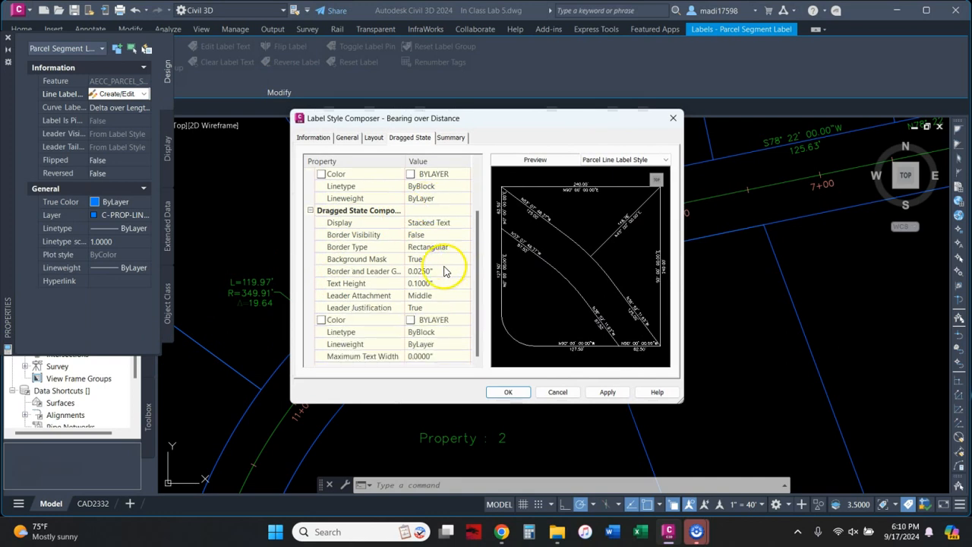
click(376, 140)
scroll(446, 247, down, 3)
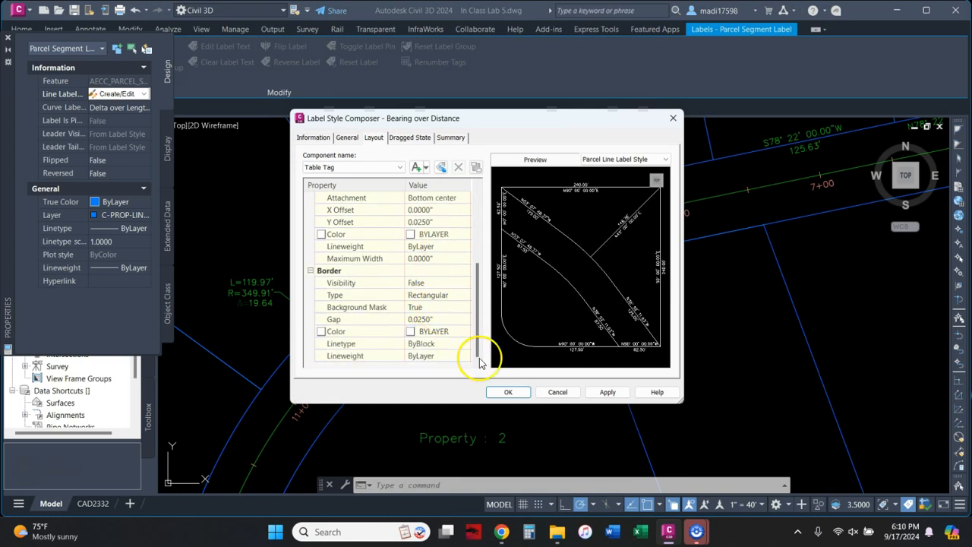
click(348, 140)
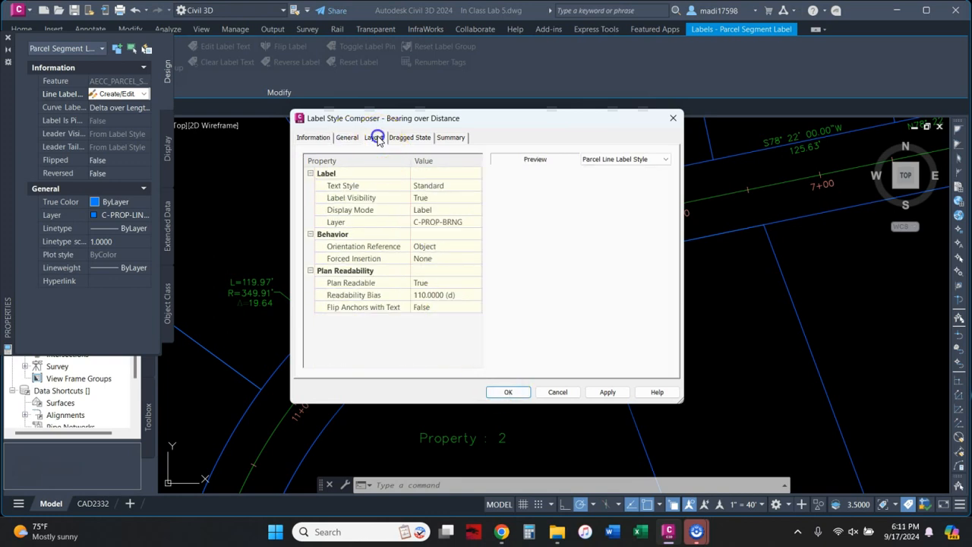
click(374, 137)
click(383, 166)
click(378, 185)
scroll(435, 296, down, 5)
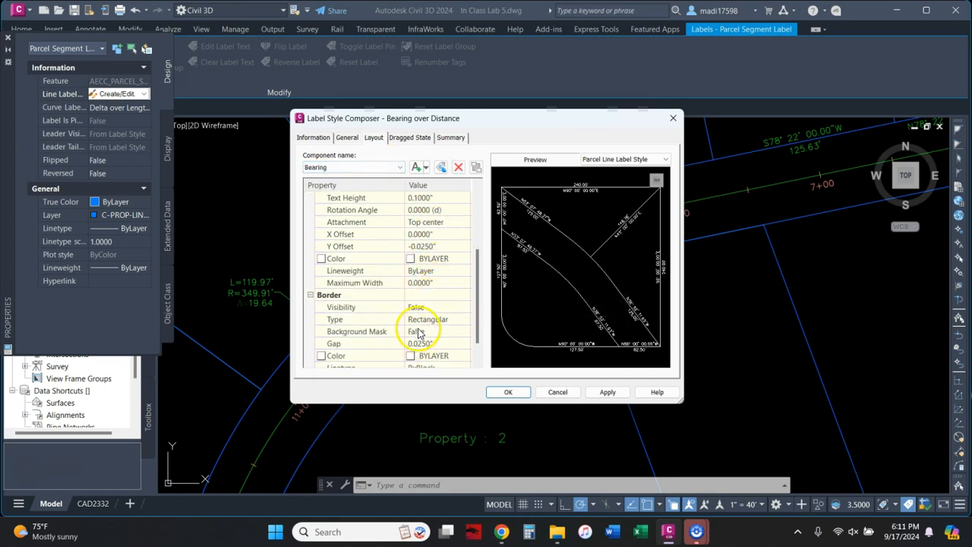
click(417, 332)
click(415, 354)
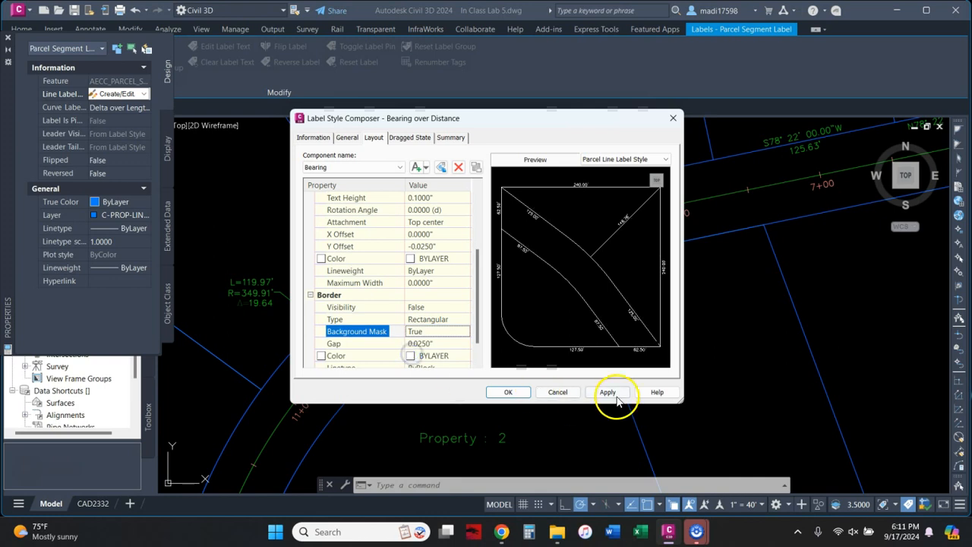
click(607, 392)
Step: Set the border background mask to True for the Distance component of the Bearing over Distance label style and save the style
click(361, 166)
click(358, 193)
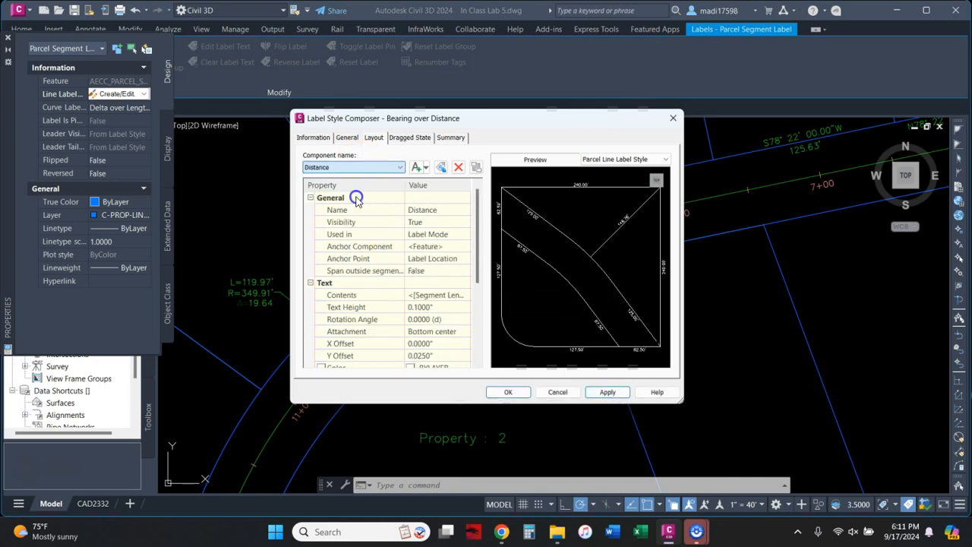
scroll(426, 294, down, 2)
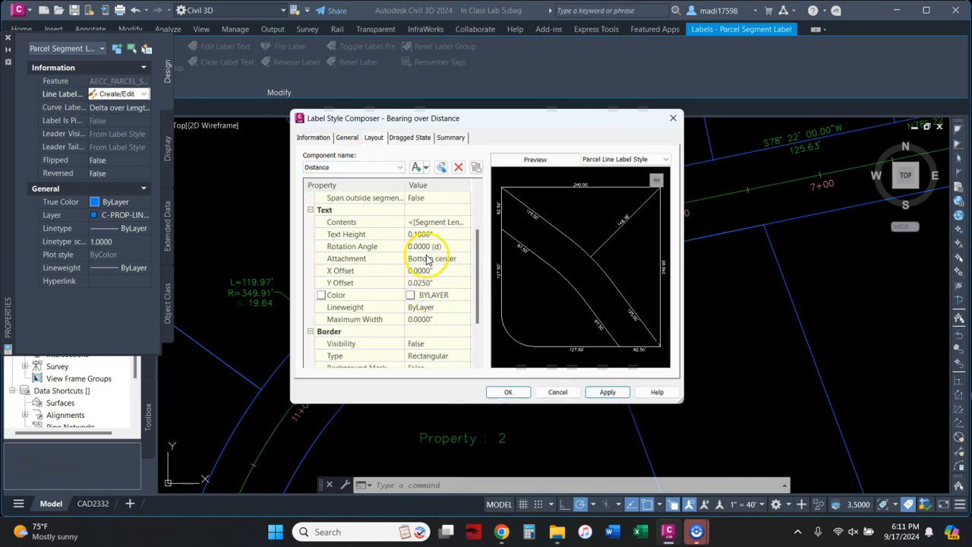
scroll(423, 319, down, 2)
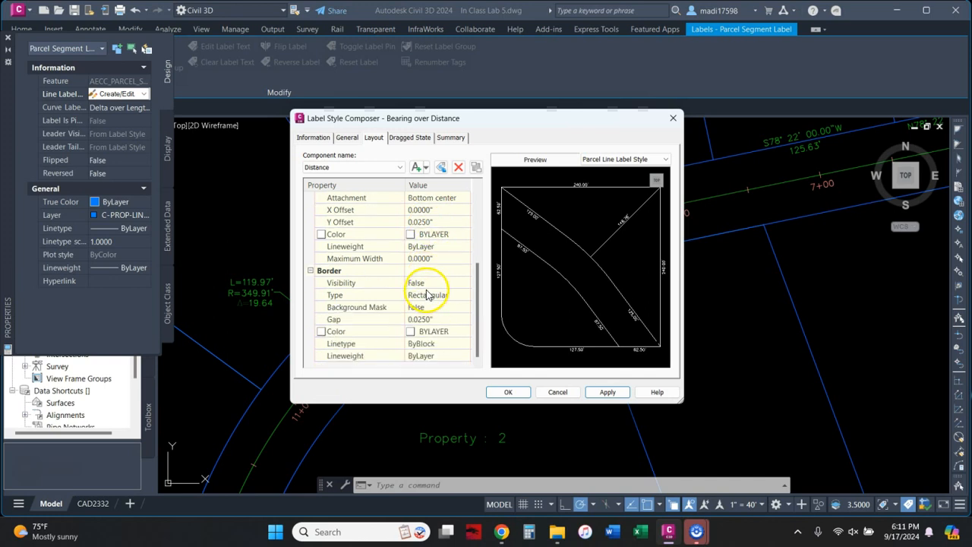
click(426, 308)
click(425, 308)
click(417, 330)
click(607, 391)
click(509, 392)
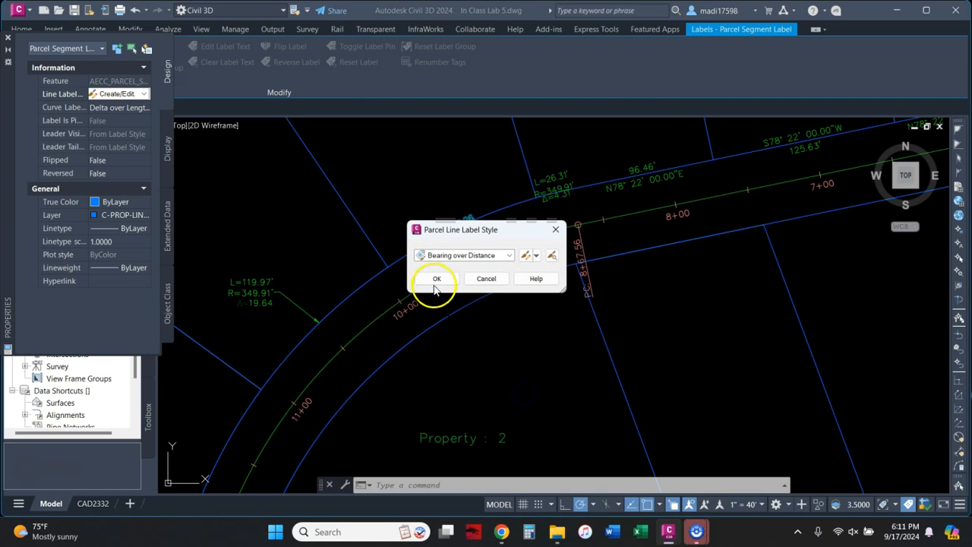
click(436, 283)
click(9, 38)
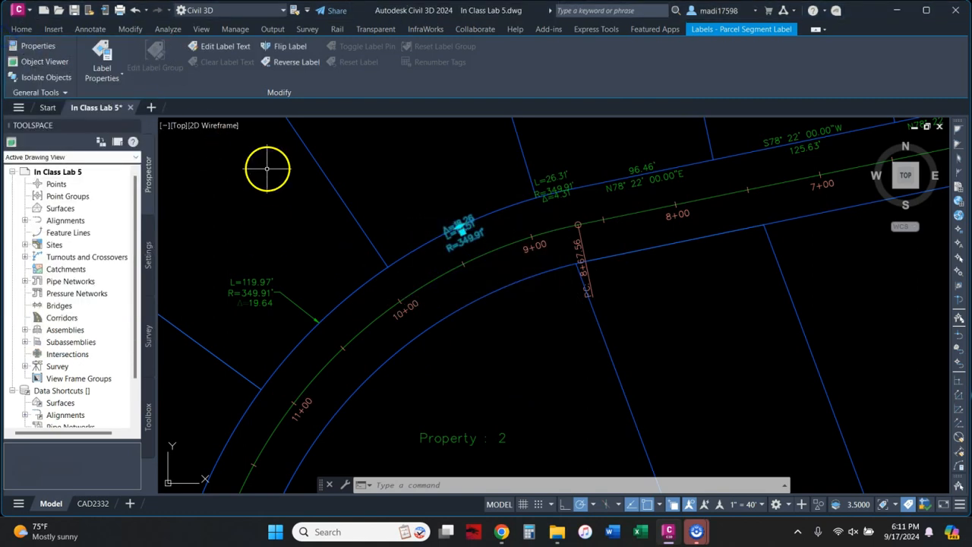
key(Escape)
Step: Change the display order of the overlapping parcel curve label just west of station 9+00
click(455, 229)
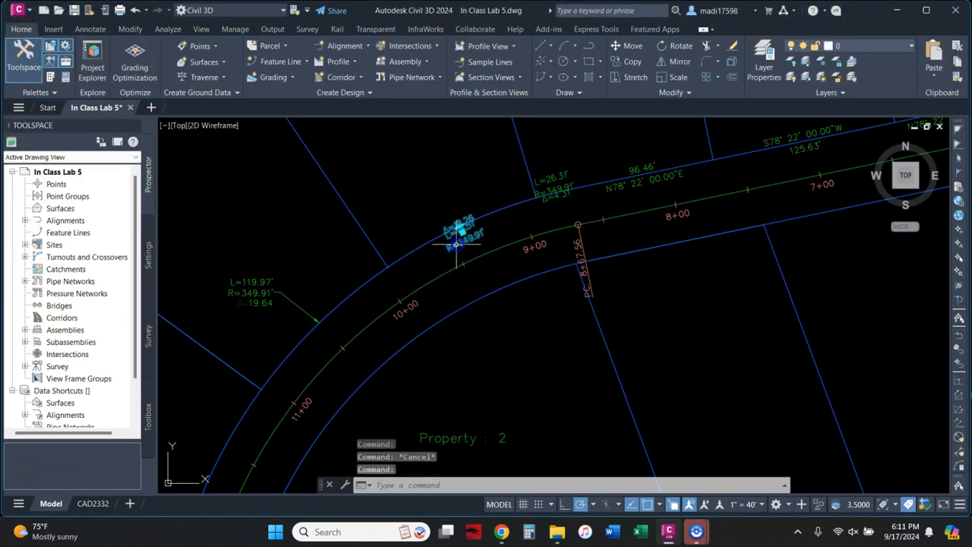
right_click(402, 184)
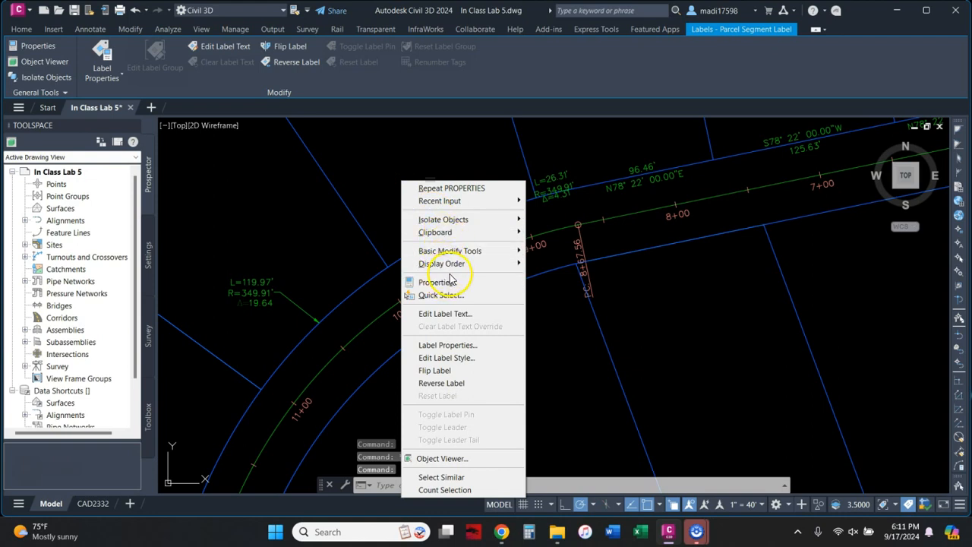
mouse_move(450, 266)
click(545, 266)
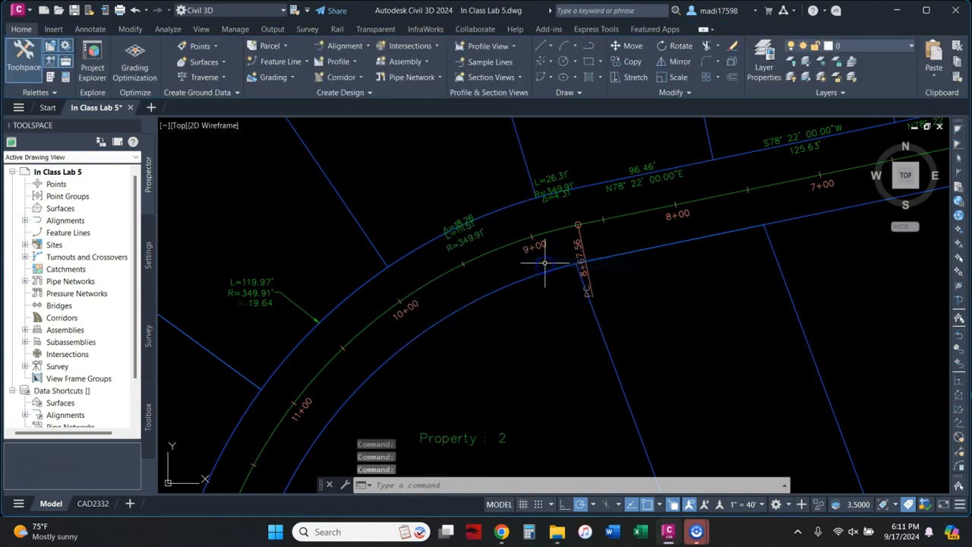
Step: Examine how the Property 3 line and curve labels display along the parcel's boundary segments
mouse_move(257, 328)
middle_down()
mouse_move(337, 321)
mouse_move(574, 224)
middle_up()
scroll(575, 224, down, 2)
scroll(403, 330, up, 5)
click(415, 329)
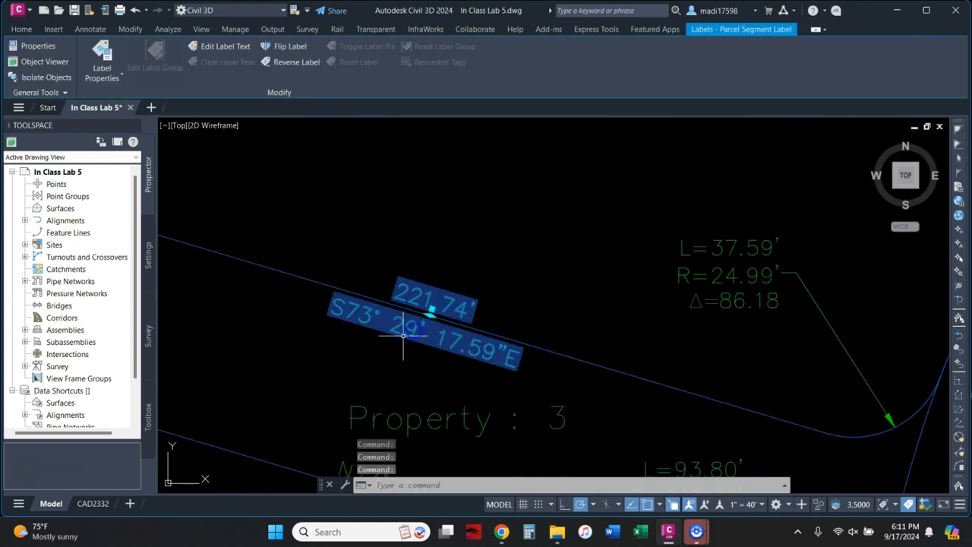
key(Escape)
click(684, 297)
key(Escape)
scroll(481, 206, down, 5)
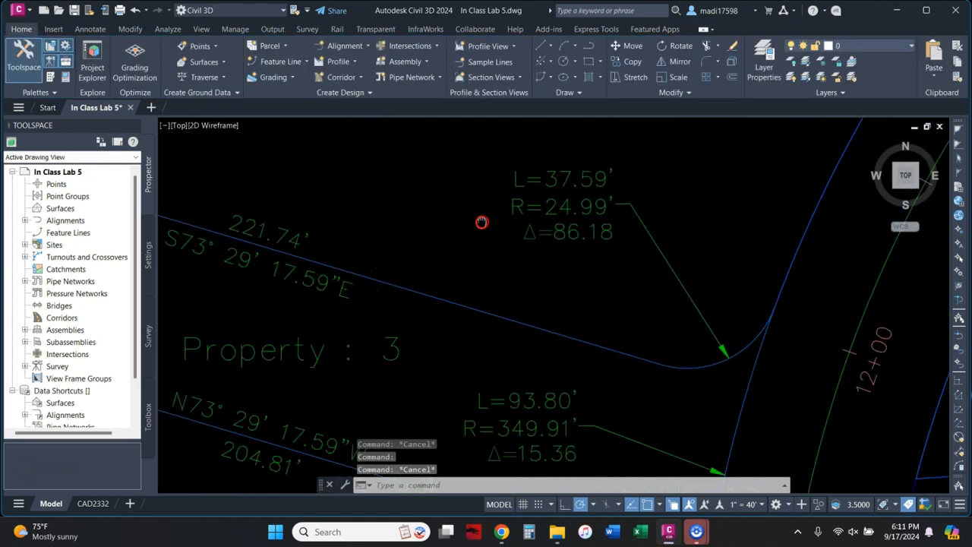
middle_drag(538, 235, 469, 266)
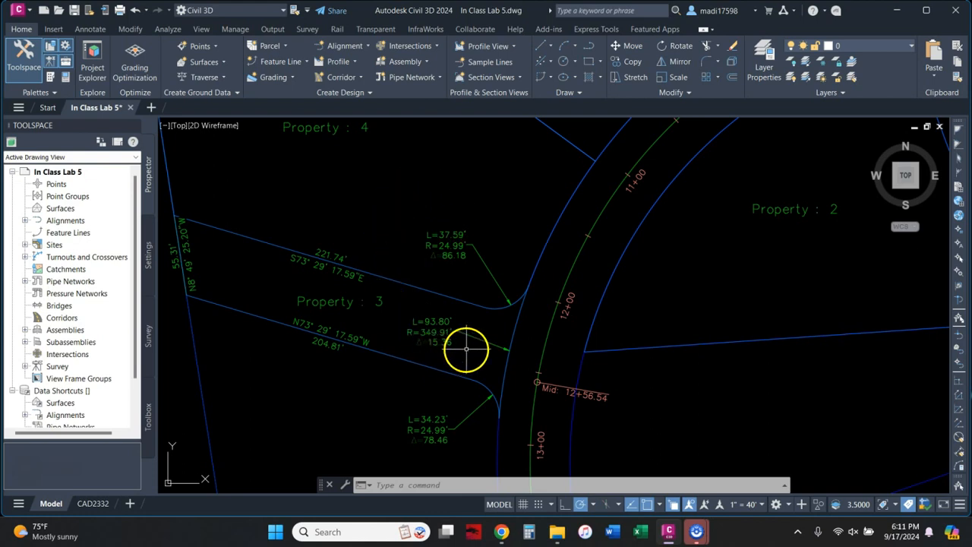
Step: Reset the dragged L=93.80' curve label of Property 3 to its original position on the curve
click(442, 340)
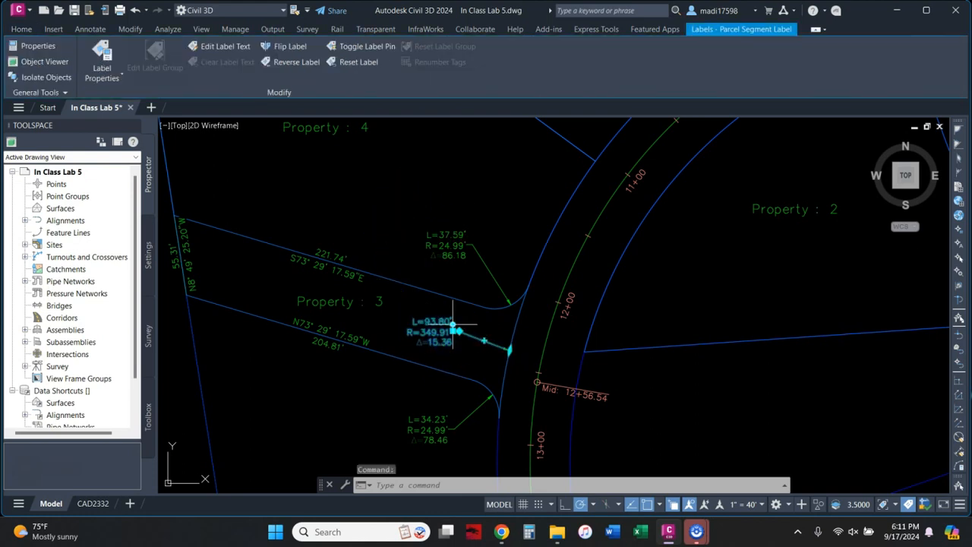
click(452, 325)
key(Escape)
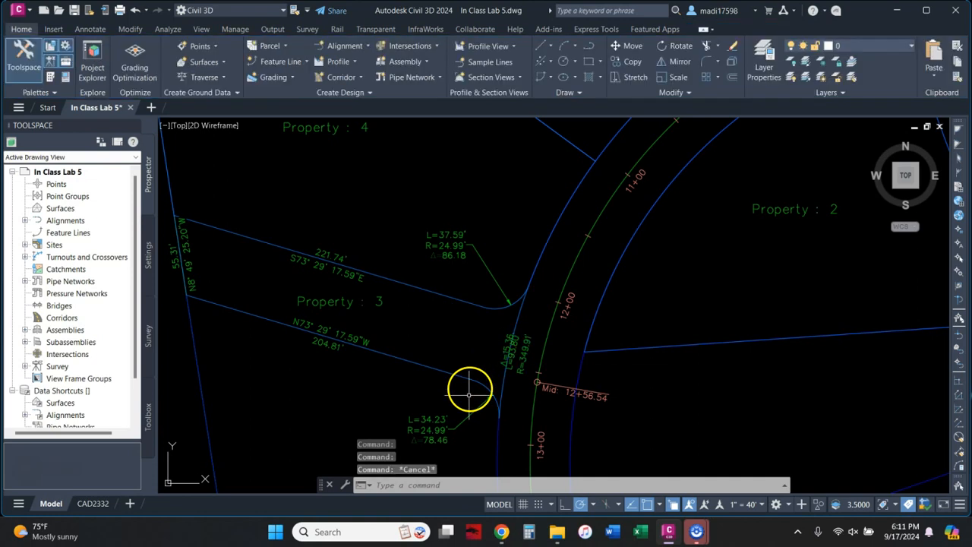
scroll(517, 373, up, 2)
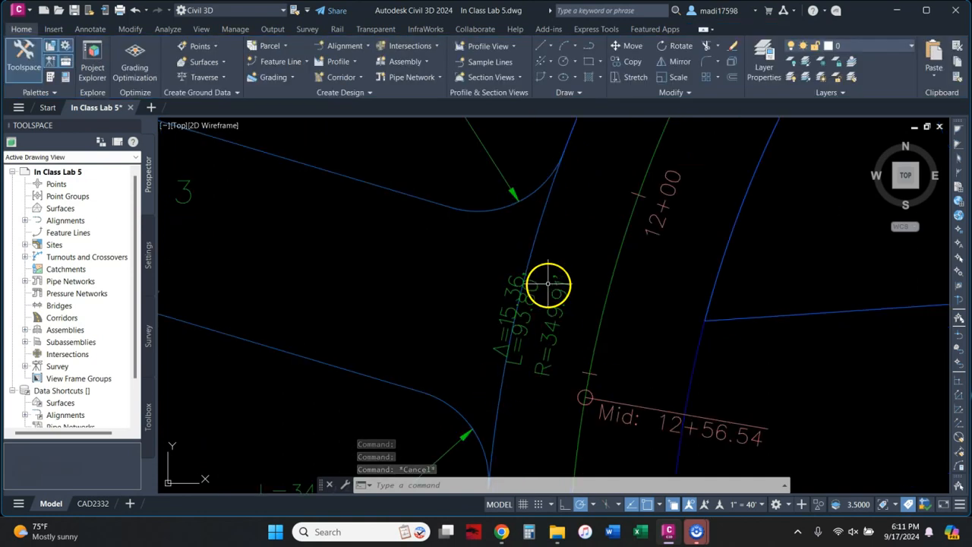
scroll(557, 271, down, 5)
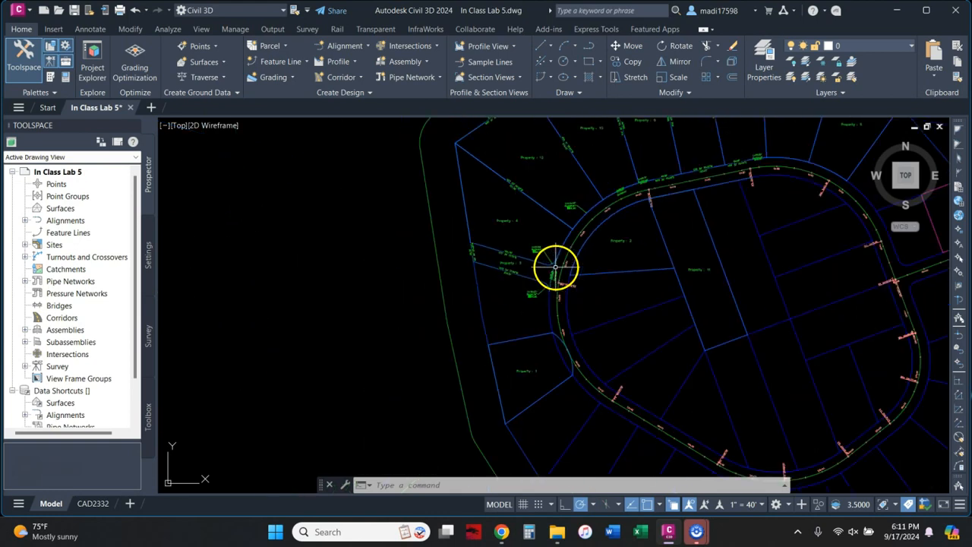
mouse_move(634, 281)
middle_down()
mouse_move(521, 284)
mouse_move(499, 315)
middle_up()
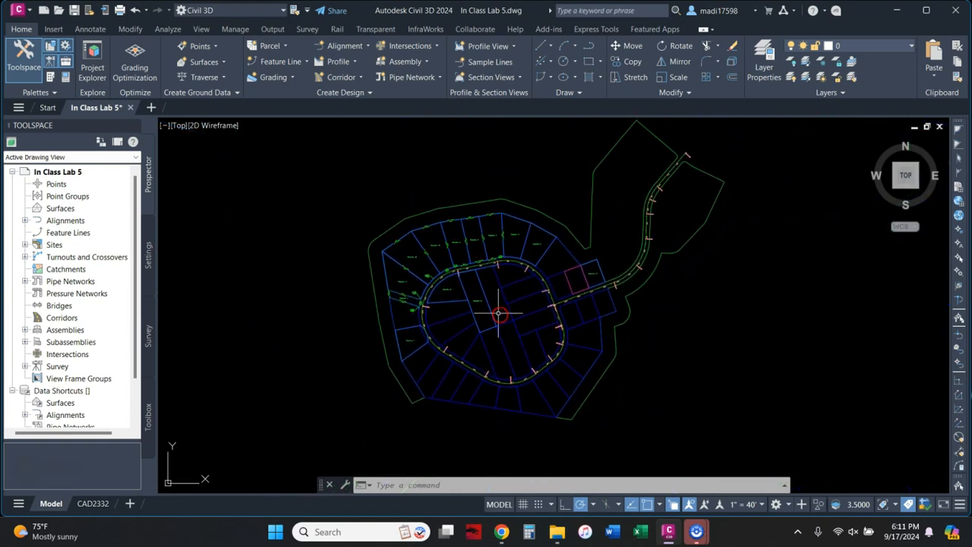